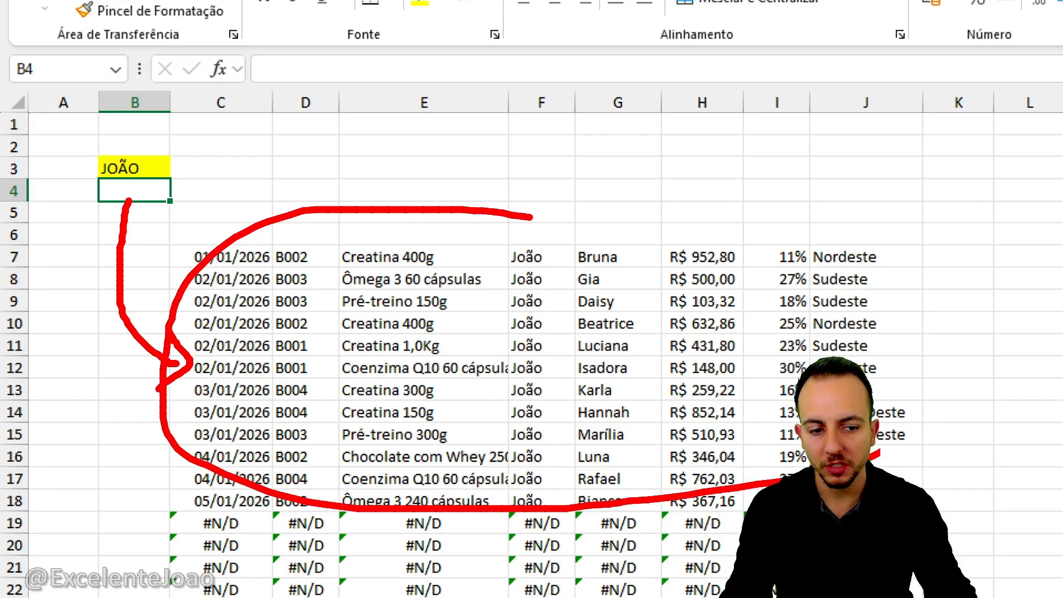
- Look through the source and PROCV sheets, and enter a different seller's name in B2 of the filtered-results example sheet
{"action": "key", "text": "Escape"}
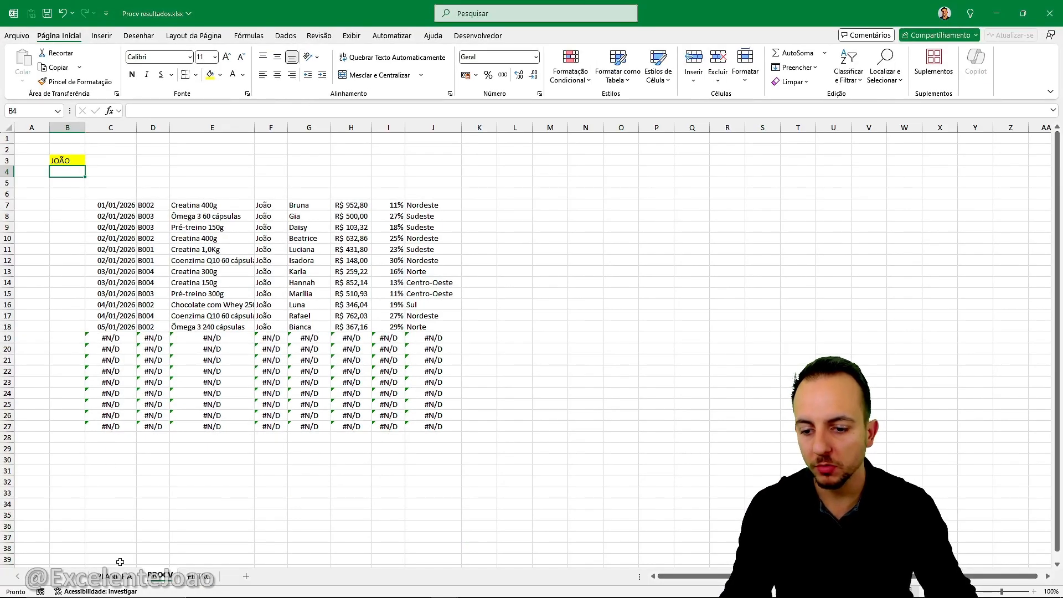
{"action": "left_click", "coordinate": [114, 576]}
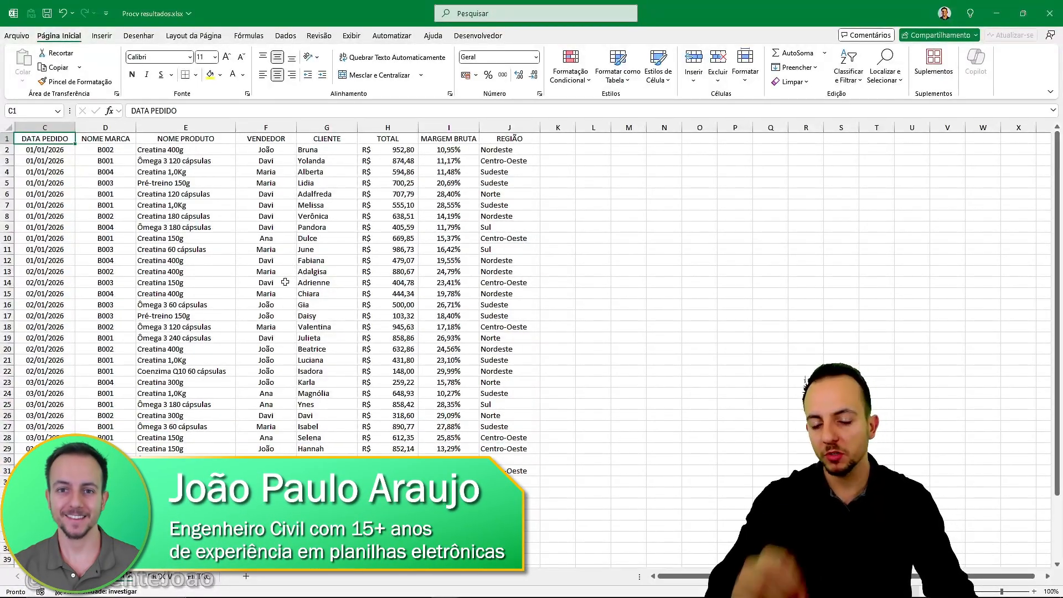
{"action": "left_click", "coordinate": [168, 578]}
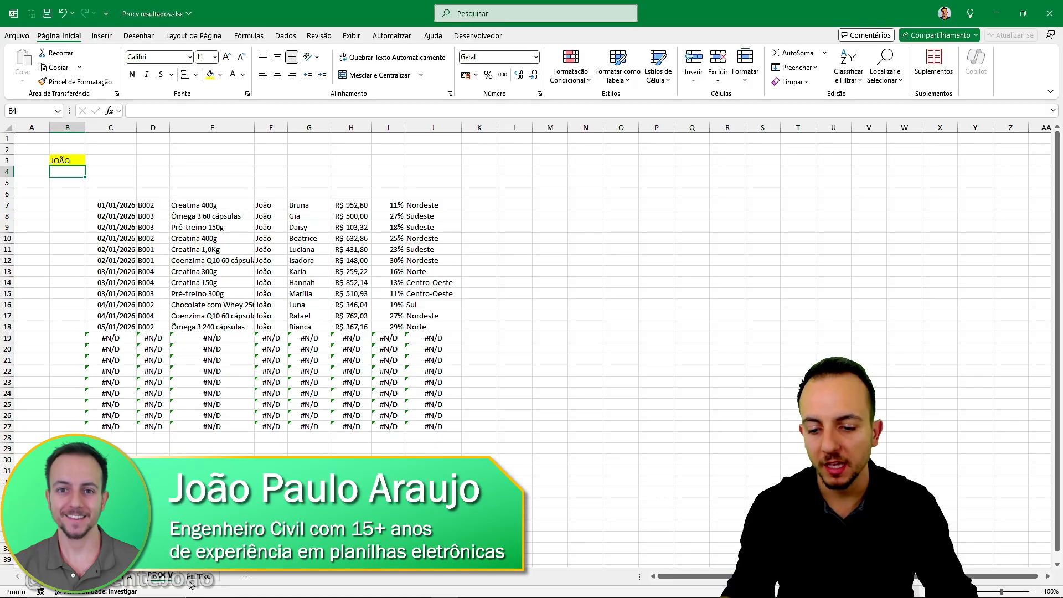
{"action": "left_click", "coordinate": [190, 581]}
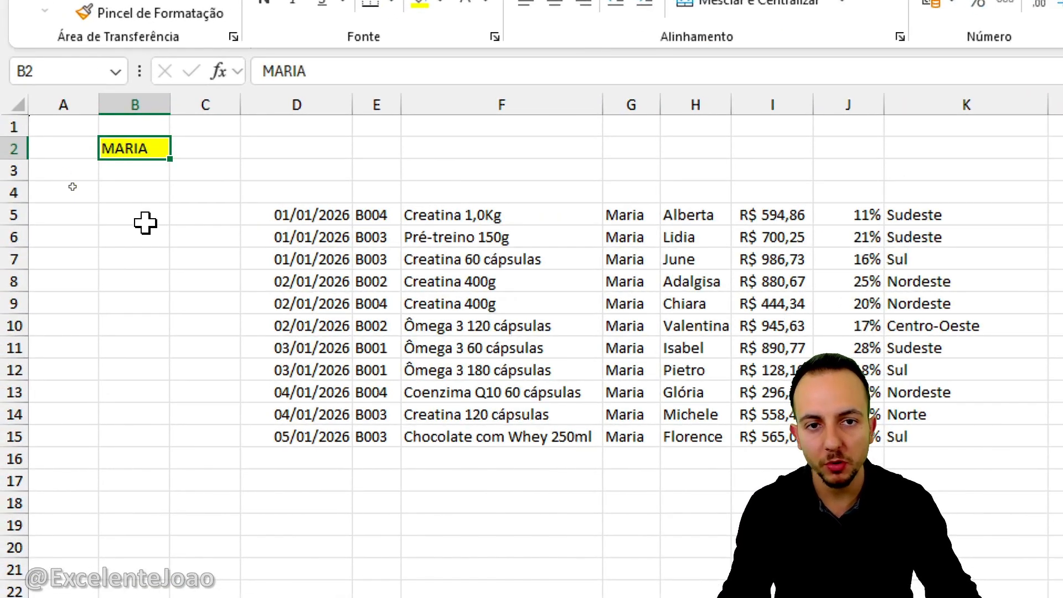
{"action": "type", "text": "JOÃO"}
{"action": "key", "text": "Return"}
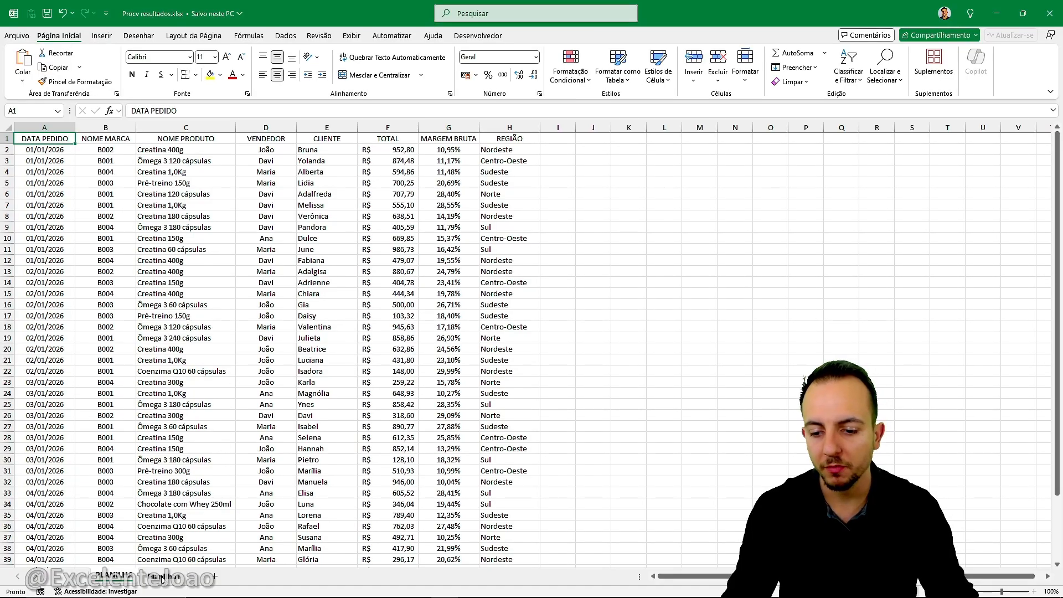
- Examine the order table in the PLANILHA sheet, comparing the rows that share the same seller in the VENDEDOR column
{"action": "left_click", "coordinate": [163, 577]}
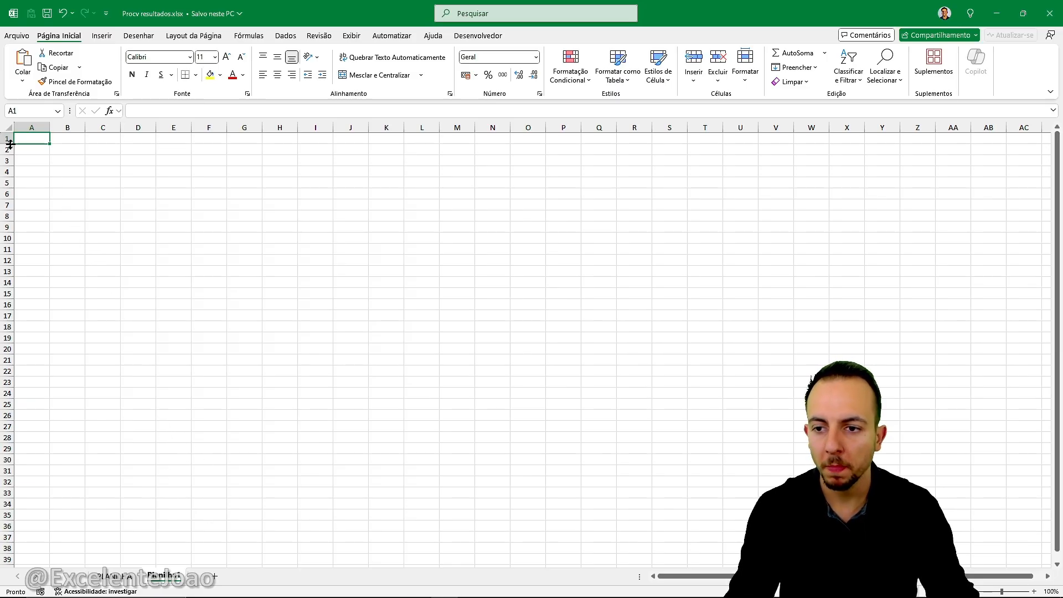
{"action": "left_click", "coordinate": [118, 576]}
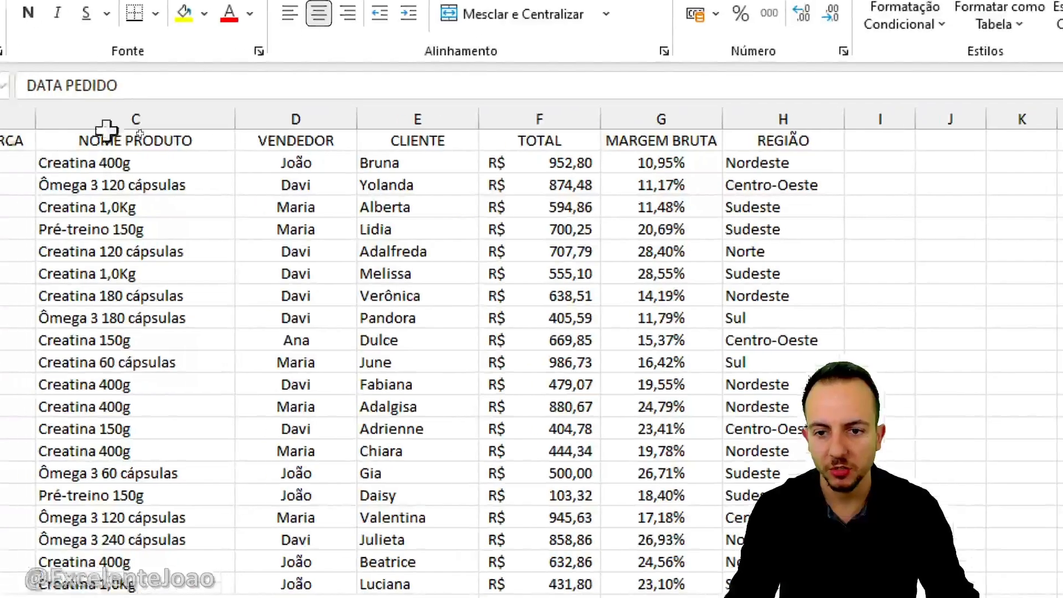
{"action": "mouse_move", "coordinate": [272, 136]}
{"action": "left_mouse_down"}
{"action": "mouse_move", "coordinate": [267, 190]}
{"action": "mouse_move", "coordinate": [275, 135]}
{"action": "left_mouse_up"}
{"action": "key", "text": "Escape"}
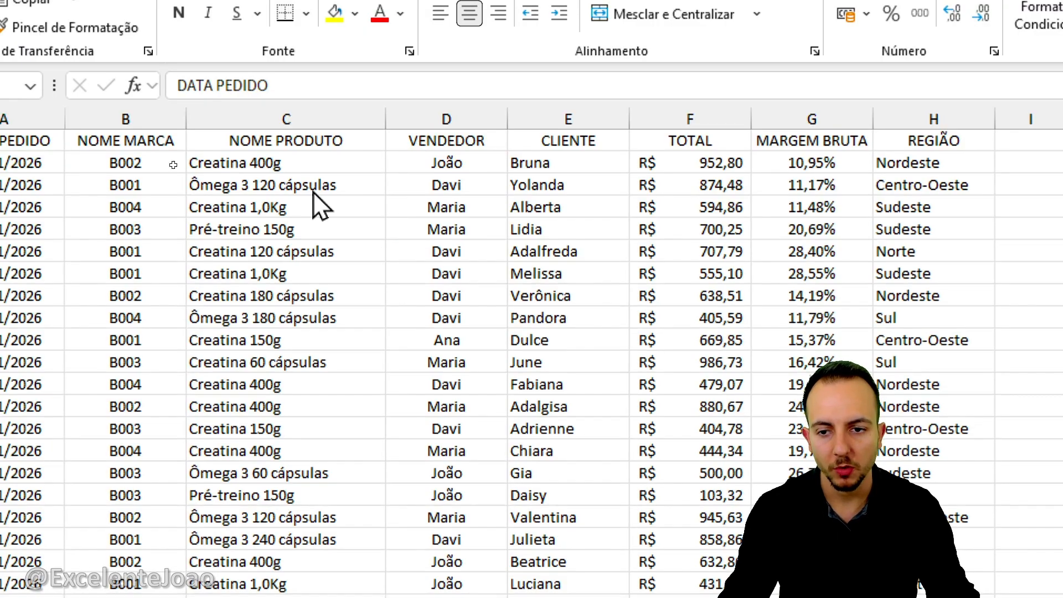
{"action": "key", "text": "ctrl+2"}
{"action": "left_click_drag", "start_coordinate": [21, 135], "coordinate": [1052, 312]}
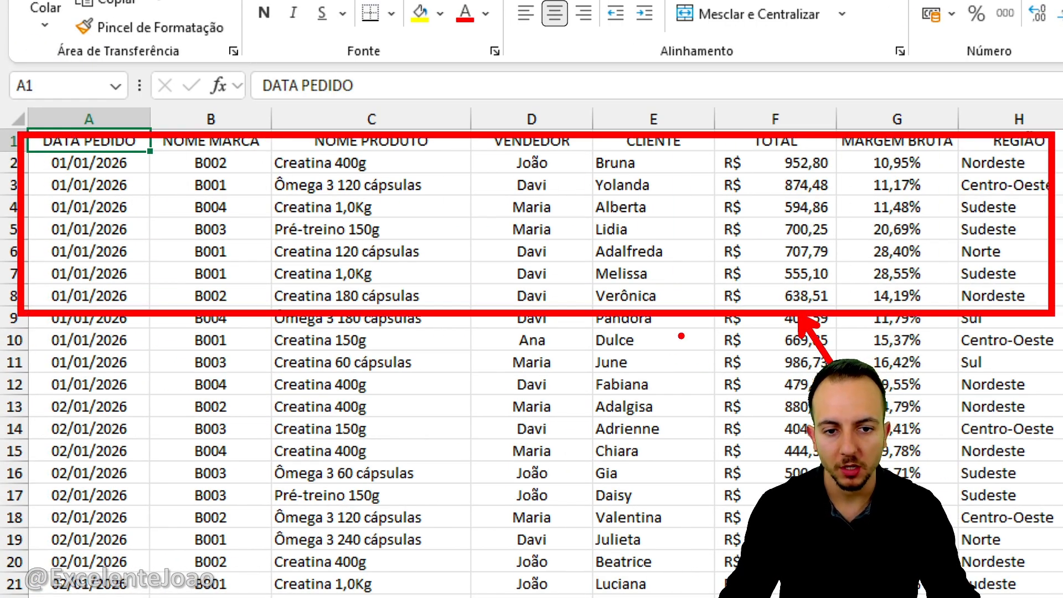
{"action": "key", "text": "Escape"}
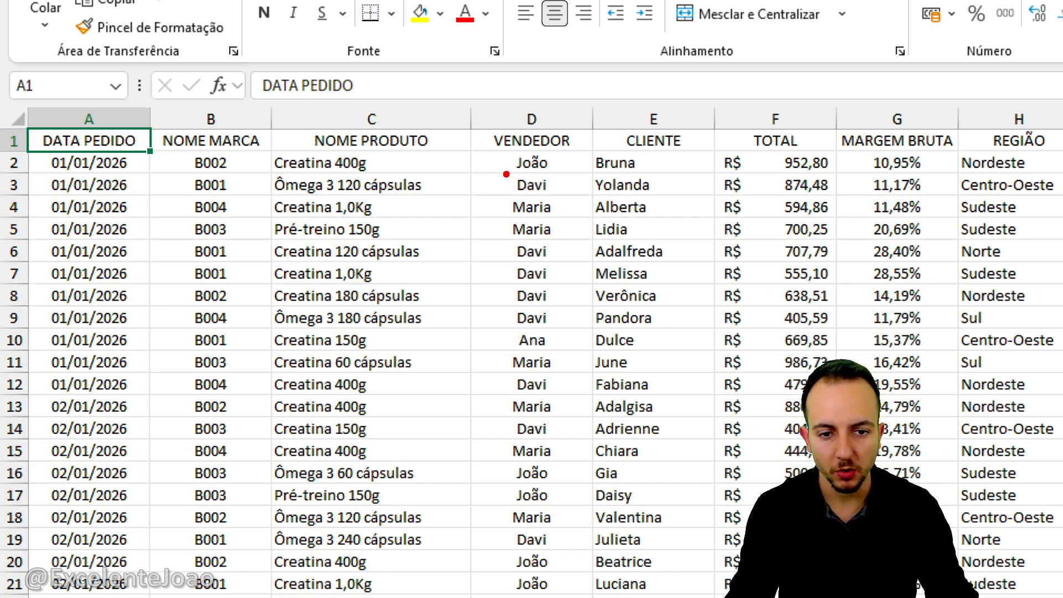
{"action": "mouse_move", "coordinate": [503, 171]}
{"action": "left_mouse_down"}
{"action": "mouse_move", "coordinate": [562, 200]}
{"action": "mouse_move", "coordinate": [573, 187]}
{"action": "mouse_move", "coordinate": [914, 187]}
{"action": "left_mouse_up"}
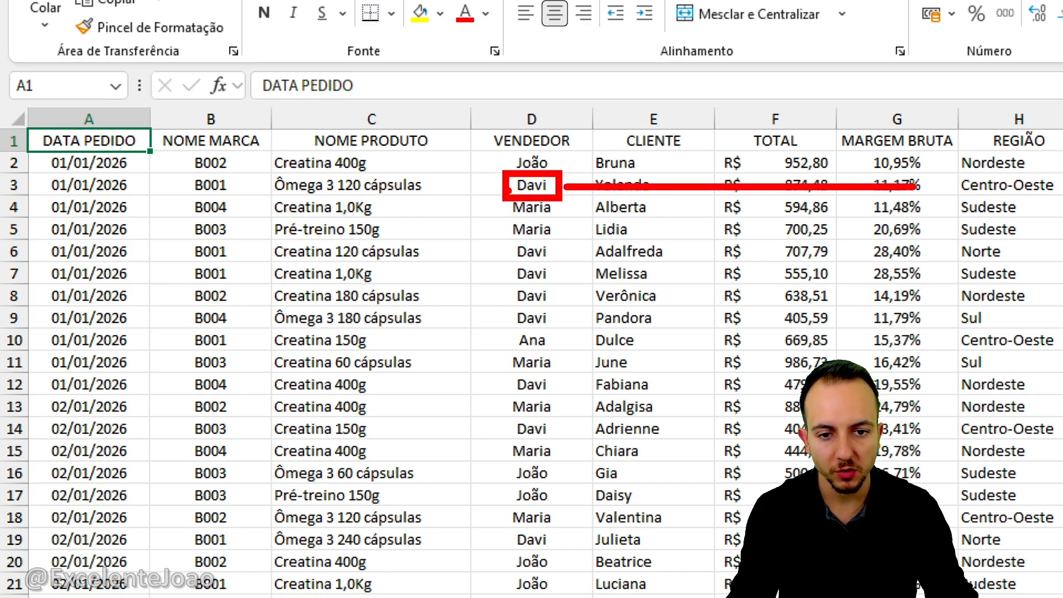
{"action": "mouse_move", "coordinate": [508, 189]}
{"action": "left_mouse_down"}
{"action": "mouse_move", "coordinate": [183, 176]}
{"action": "mouse_move", "coordinate": [126, 189]}
{"action": "left_mouse_up"}
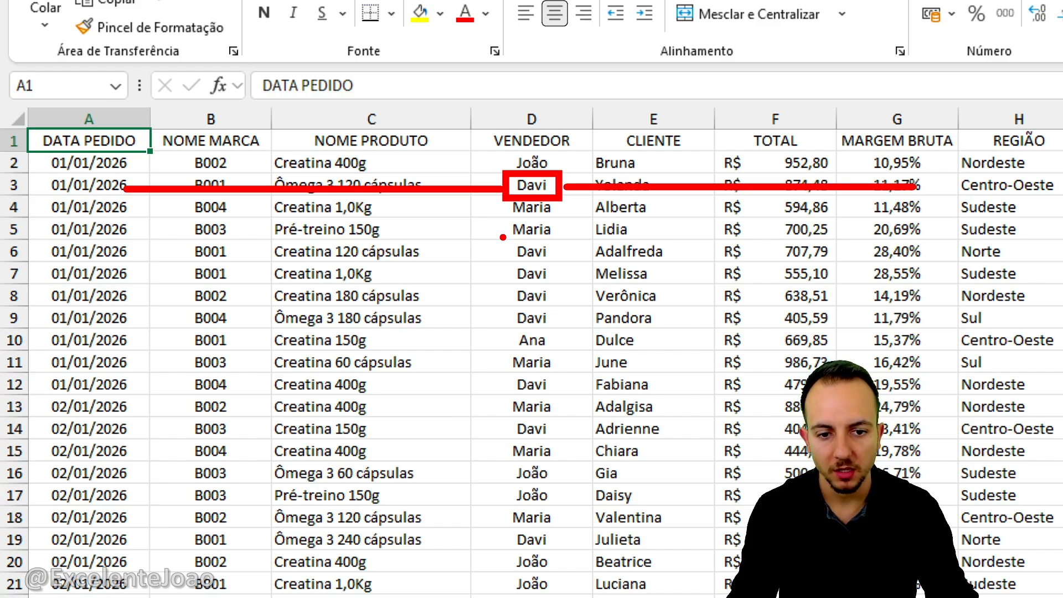
{"action": "mouse_move", "coordinate": [502, 237]}
{"action": "left_mouse_down"}
{"action": "mouse_move", "coordinate": [567, 304]}
{"action": "mouse_move", "coordinate": [569, 333]}
{"action": "left_mouse_up"}
{"action": "left_click_drag", "start_coordinate": [502, 286], "coordinate": [173, 268]}
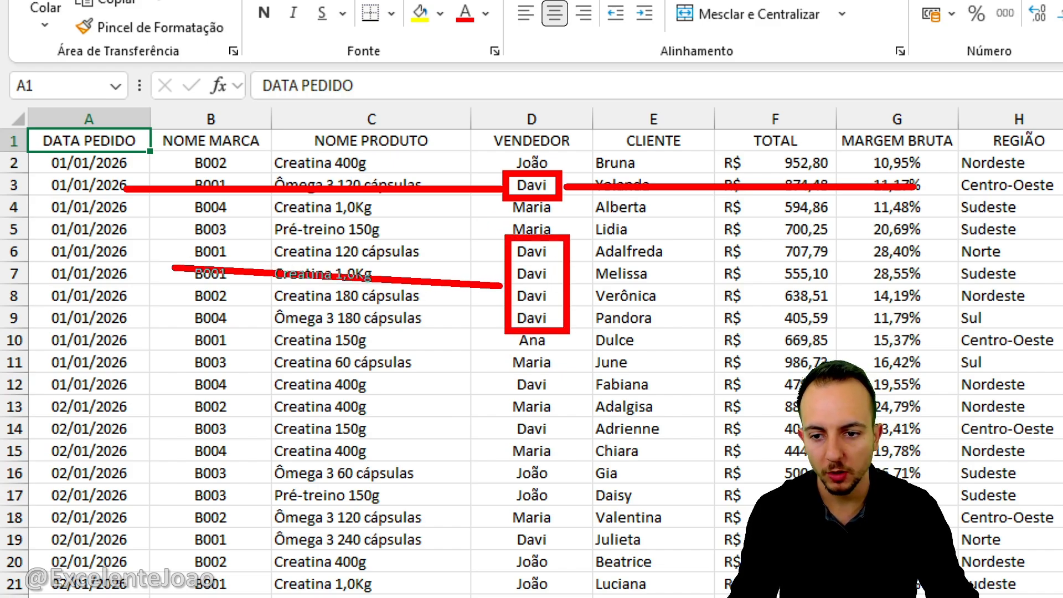
{"action": "left_click_drag", "start_coordinate": [568, 283], "coordinate": [978, 283]}
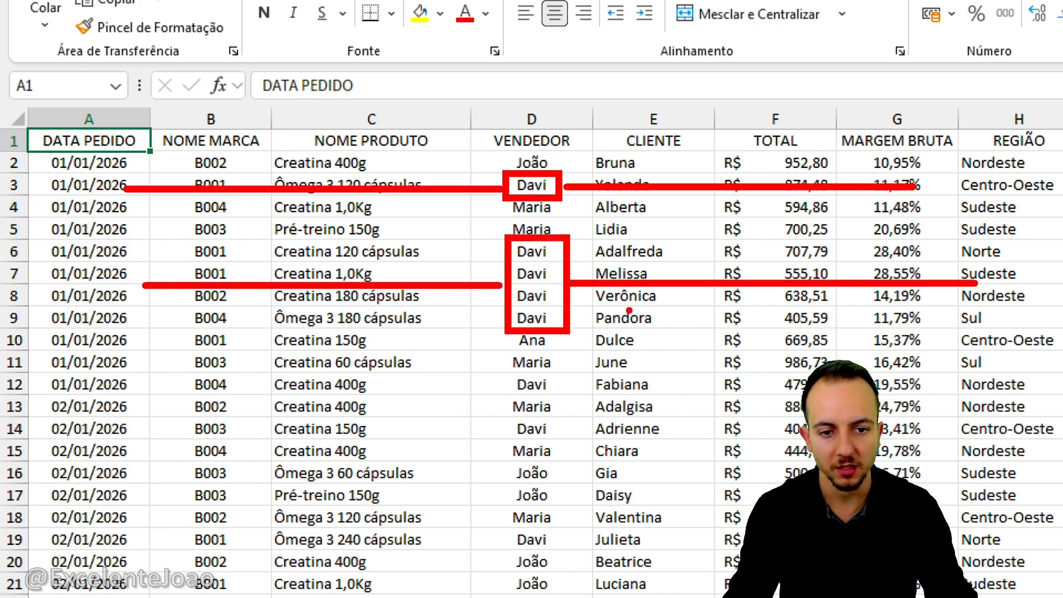
{"action": "key", "text": "Escape"}
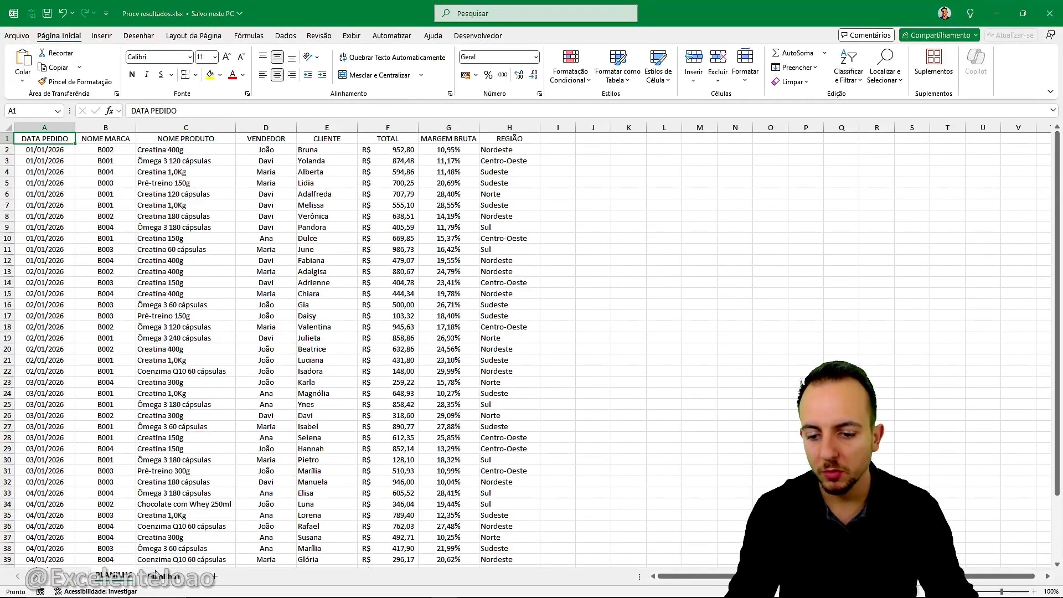
- Enter a seller's name as the search criterion in cell B2 of the empty Planilha1 sheet
{"action": "left_click", "coordinate": [157, 578]}
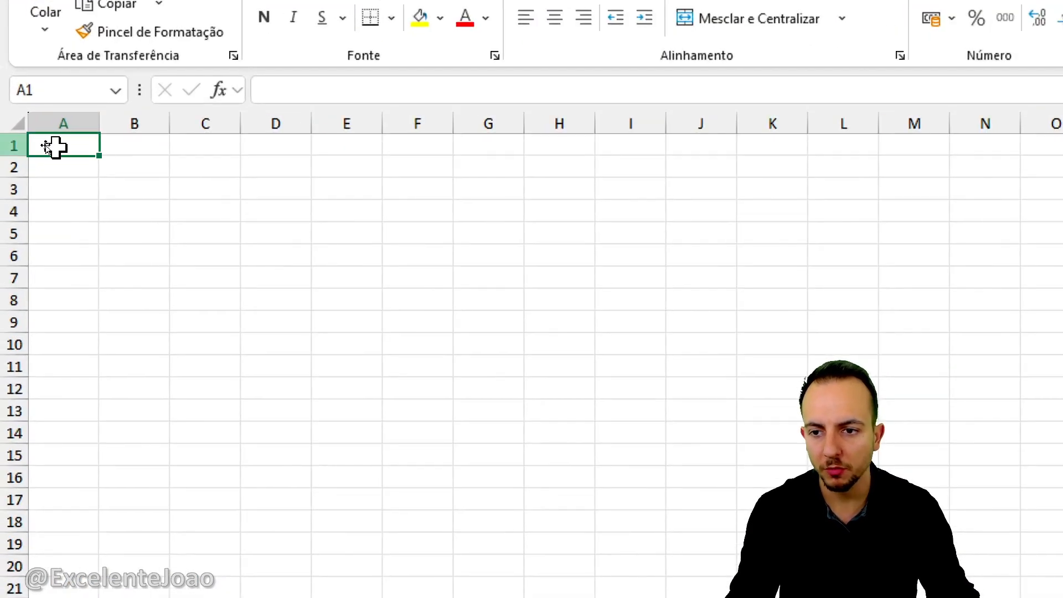
{"action": "left_click", "coordinate": [134, 175]}
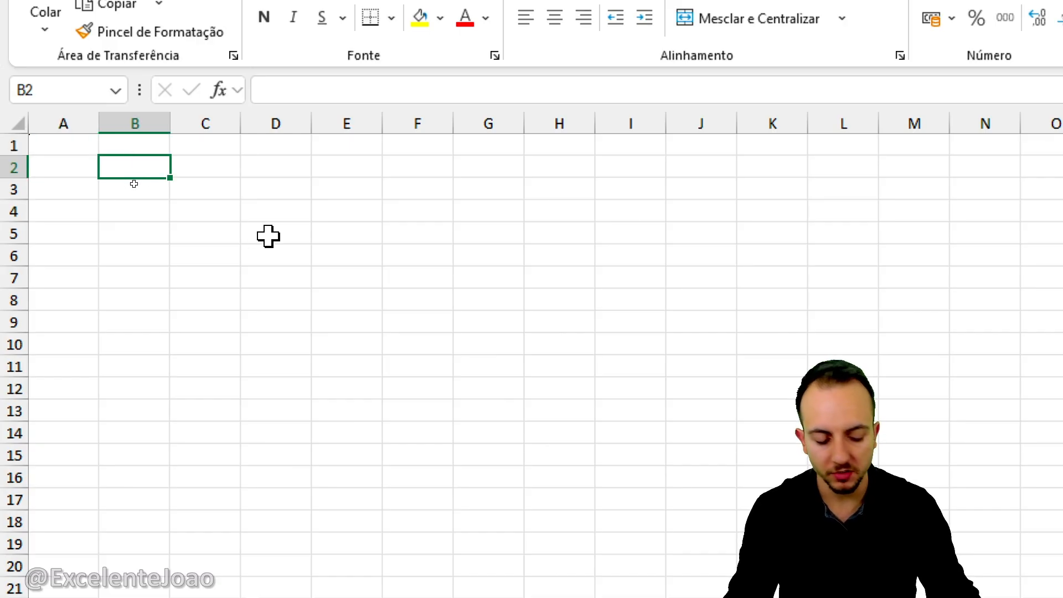
{"action": "type", "text": "DAVI"}
{"action": "key", "text": "Return"}
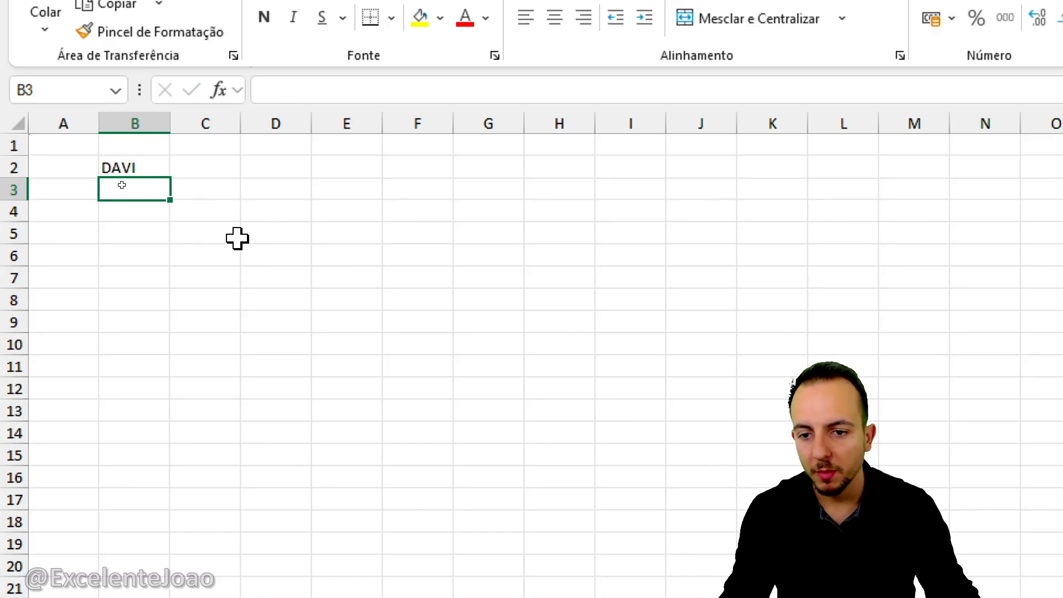
- Start a FILTRO formula in cell D5 of Planilha1 with columns A:H of the PLANILHA sheet as its array
{"action": "left_click", "coordinate": [268, 237]}
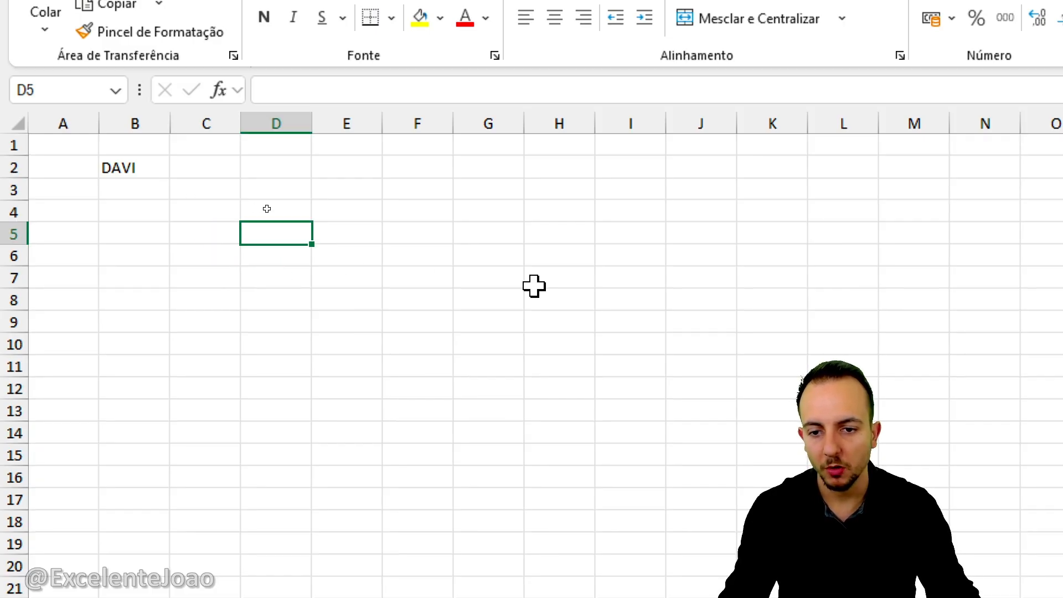
{"action": "type", "text": "=FILTRO"}
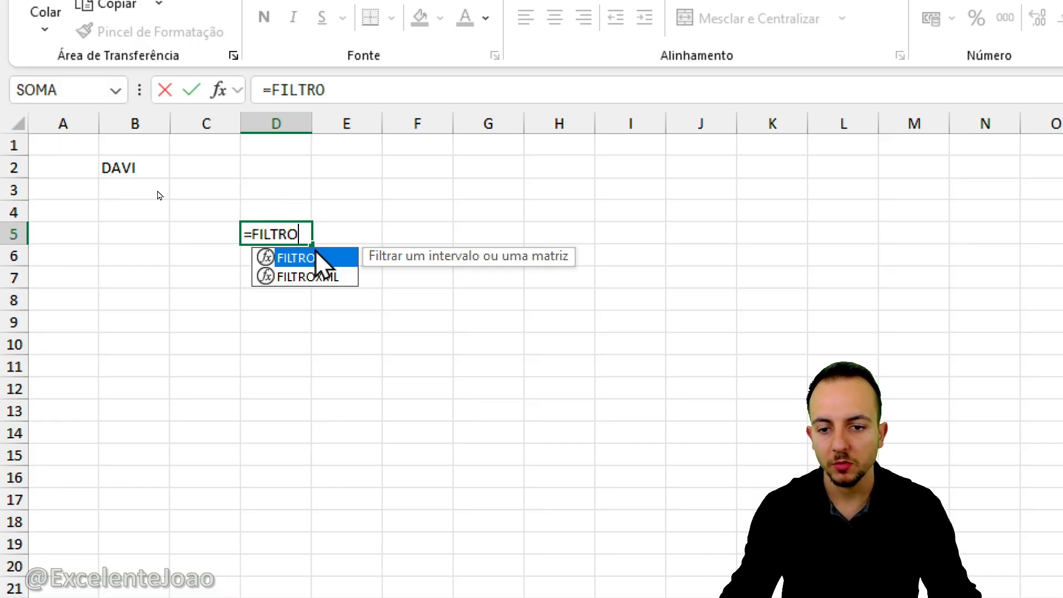
{"action": "double_click", "coordinate": [317, 258]}
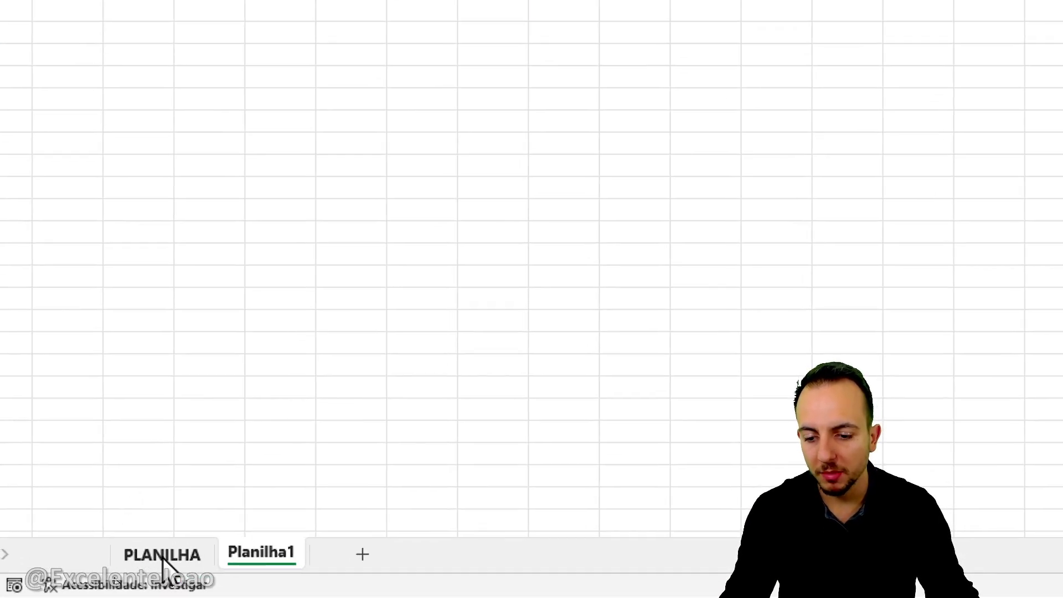
{"action": "left_click", "coordinate": [116, 577]}
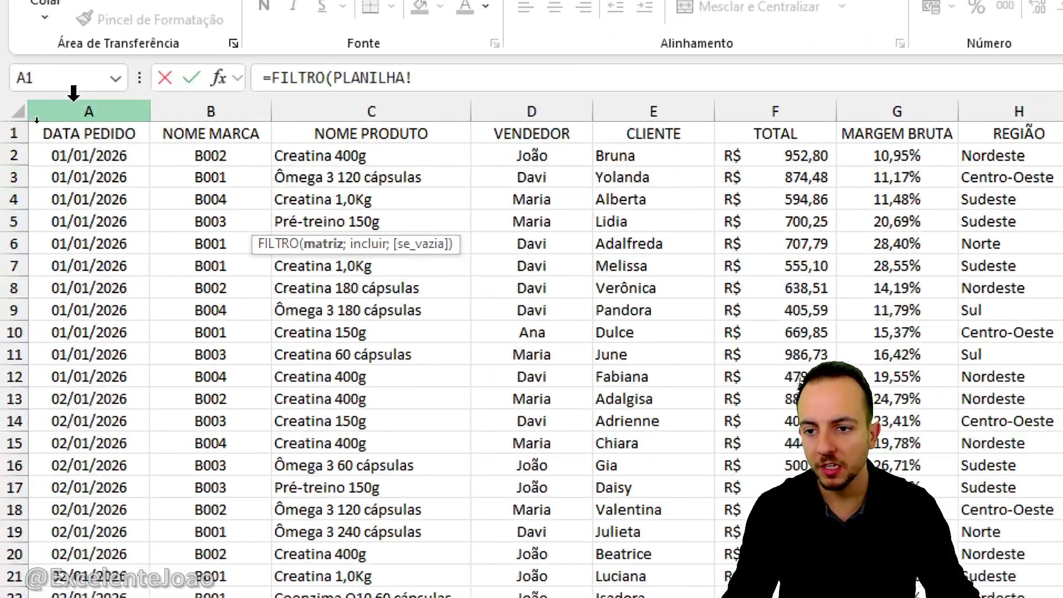
{"action": "left_click_drag", "start_coordinate": [33, 126], "coordinate": [202, 132]}
{"action": "left_click_drag", "start_coordinate": [403, 120], "coordinate": [1061, 113]}
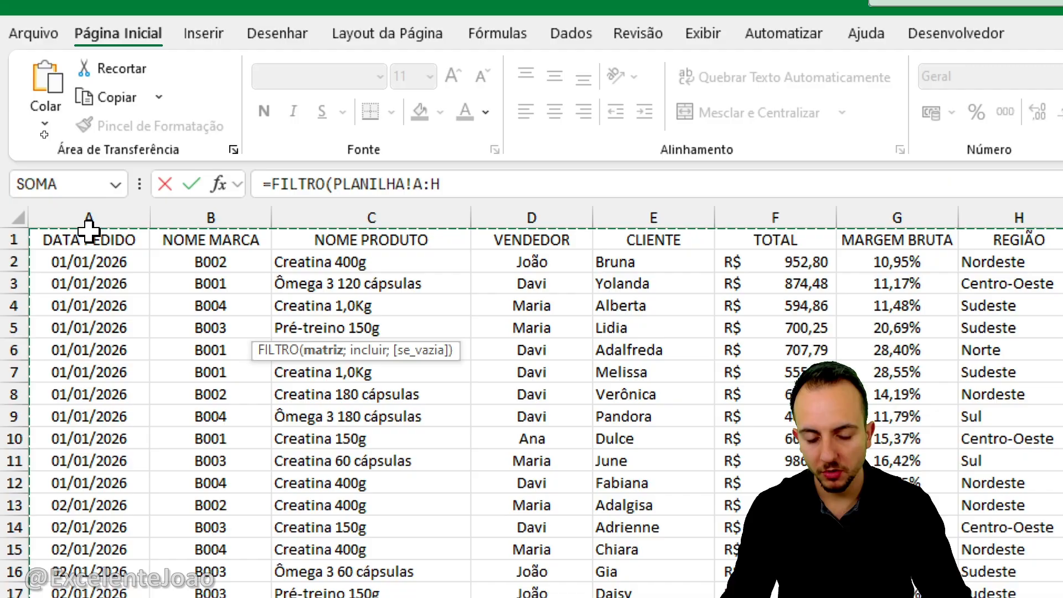
{"action": "type", "text": ";"}
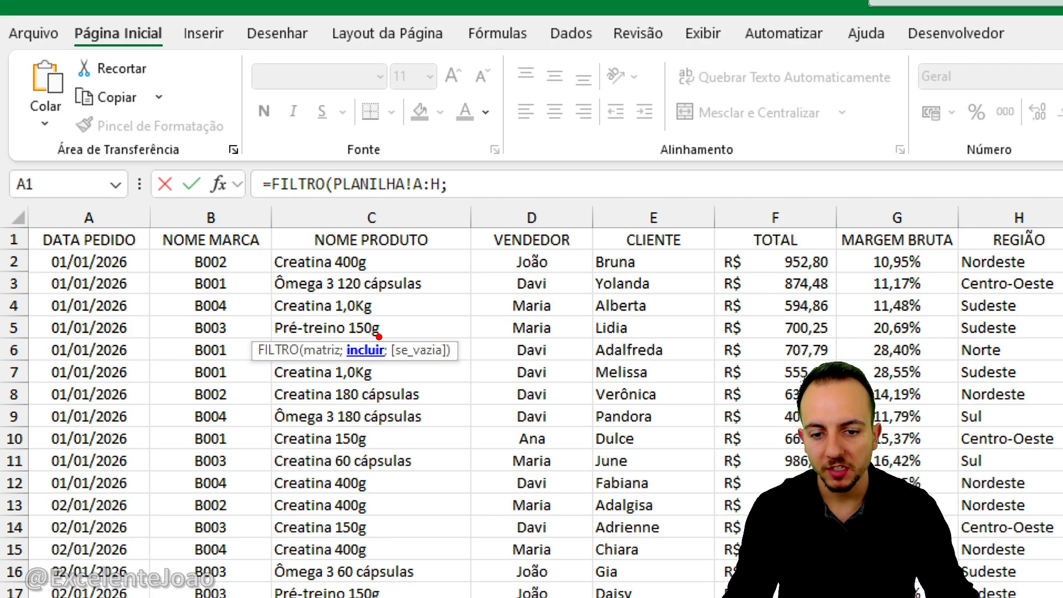
- Set the FILTRO formula's include condition to the VENDEDOR column equal to the criterion cell, PLANILHA!D:D=Planilha1!B2
{"action": "mouse_move", "coordinate": [382, 326]}
{"action": "left_mouse_down"}
{"action": "mouse_move", "coordinate": [336, 359]}
{"action": "mouse_move", "coordinate": [391, 331]}
{"action": "left_mouse_up"}
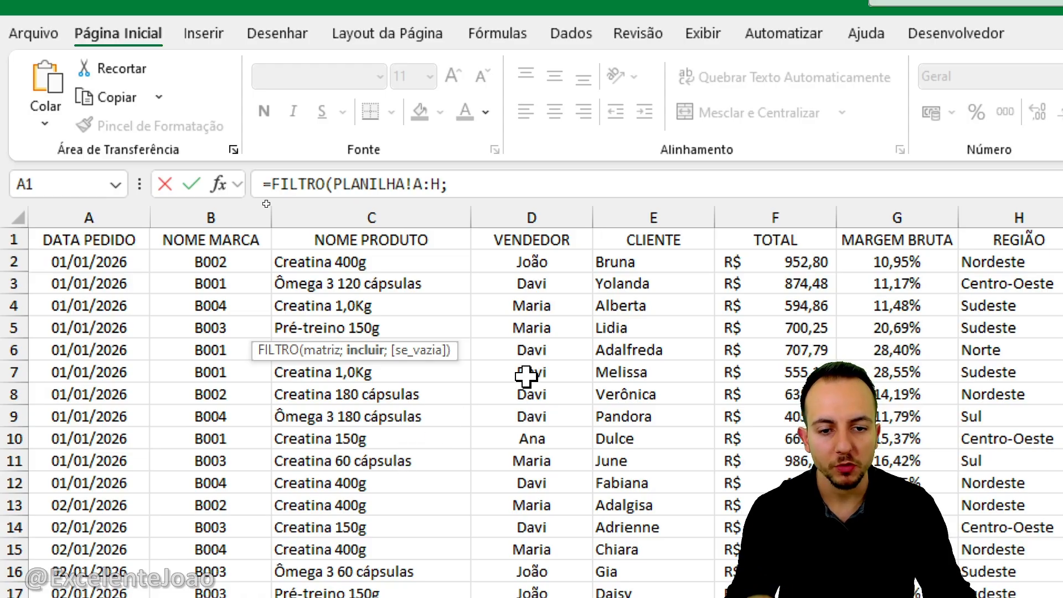
{"action": "left_click", "coordinate": [548, 216]}
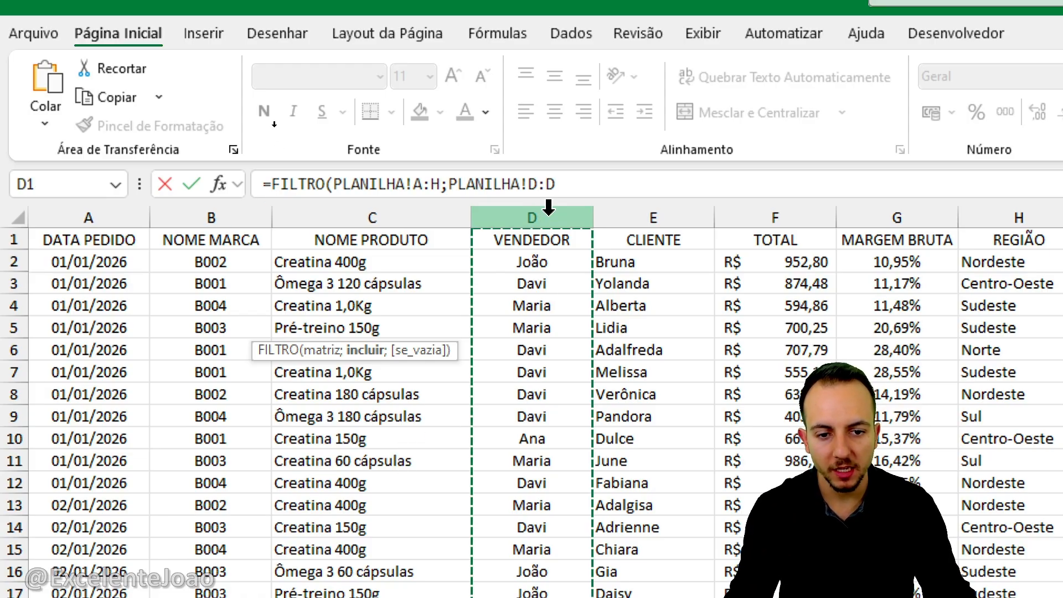
{"action": "mouse_move", "coordinate": [534, 201]}
{"action": "left_mouse_down"}
{"action": "mouse_move", "coordinate": [615, 388]}
{"action": "mouse_move", "coordinate": [459, 239]}
{"action": "left_mouse_up"}
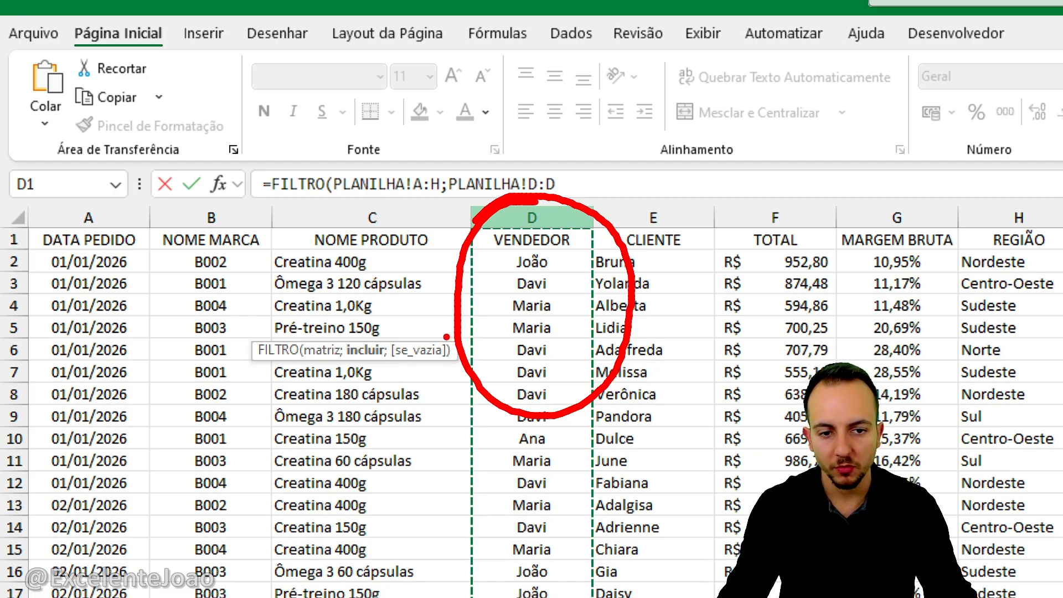
{"action": "key", "text": "Escape"}
{"action": "type", "text": "="}
{"action": "key", "text": "ctrl+2"}
{"action": "mouse_move", "coordinate": [572, 168]}
{"action": "left_mouse_down"}
{"action": "mouse_move", "coordinate": [575, 202]}
{"action": "mouse_move", "coordinate": [548, 165]}
{"action": "left_mouse_up"}
{"action": "key", "text": "Escape"}
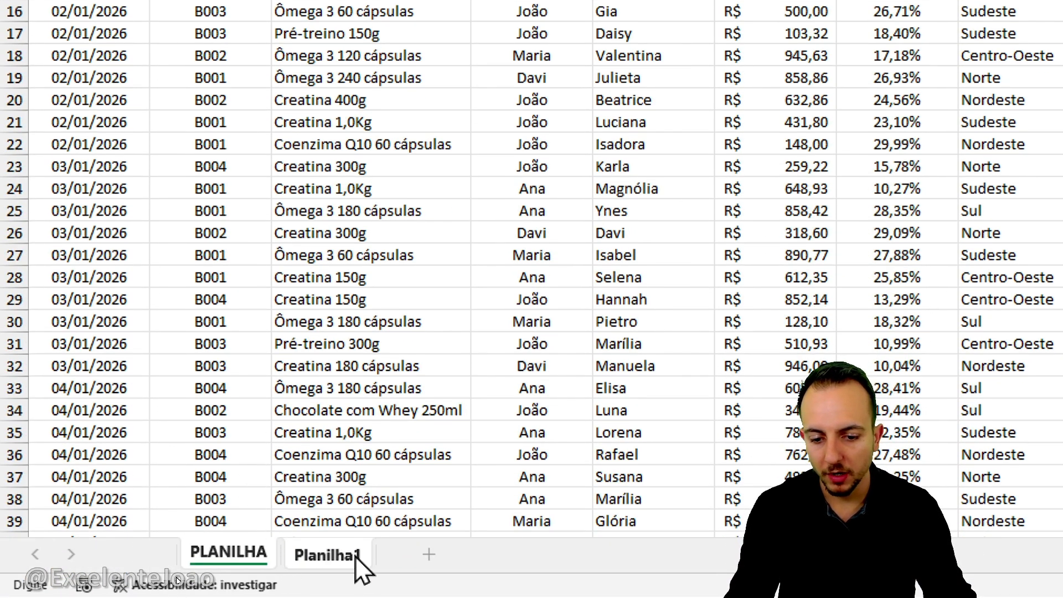
{"action": "left_click", "coordinate": [355, 557]}
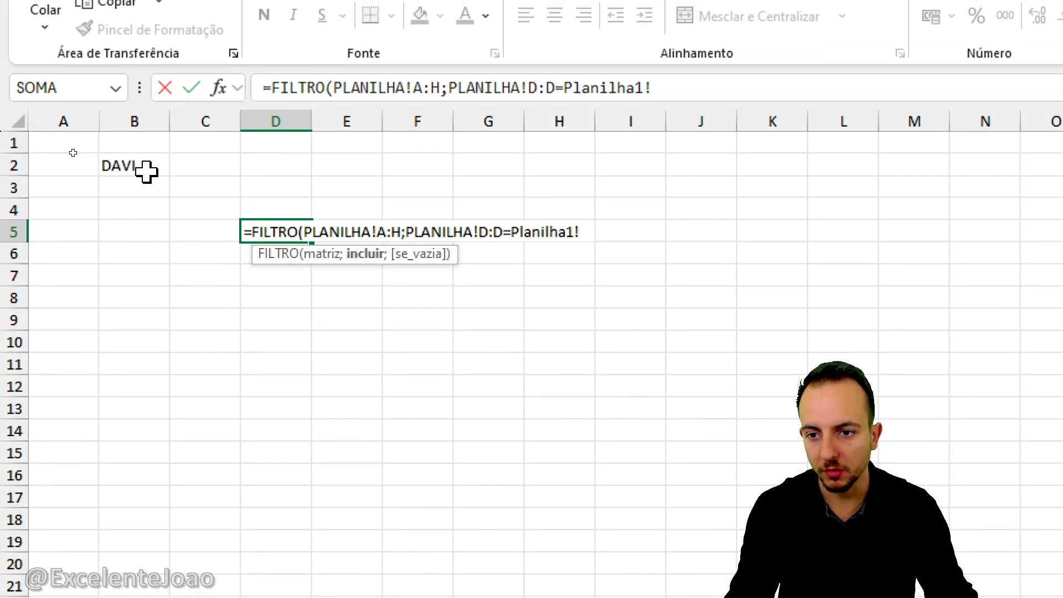
{"action": "left_click", "coordinate": [146, 171]}
- Review the array and include arguments of the FILTRO formula in D5 against the criterion in B2
{"action": "key", "text": "ctrl+2"}
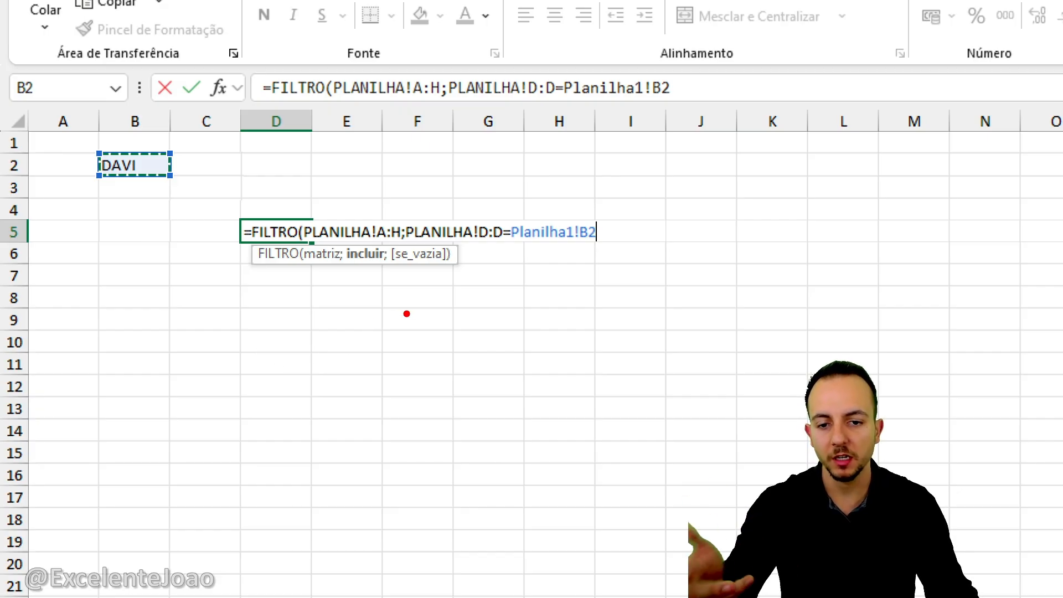
{"action": "left_click_drag", "start_coordinate": [298, 211], "coordinate": [408, 249]}
{"action": "left_click_drag", "start_coordinate": [383, 205], "coordinate": [406, 167]}
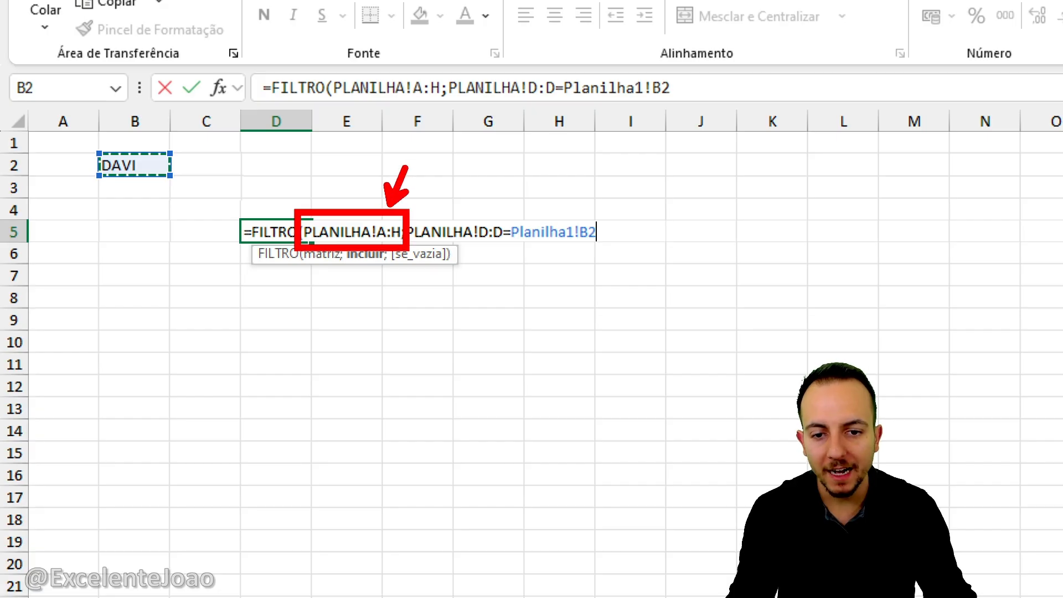
{"action": "key", "text": "ctrl+z"}
{"action": "key", "text": "ctrl+z"}
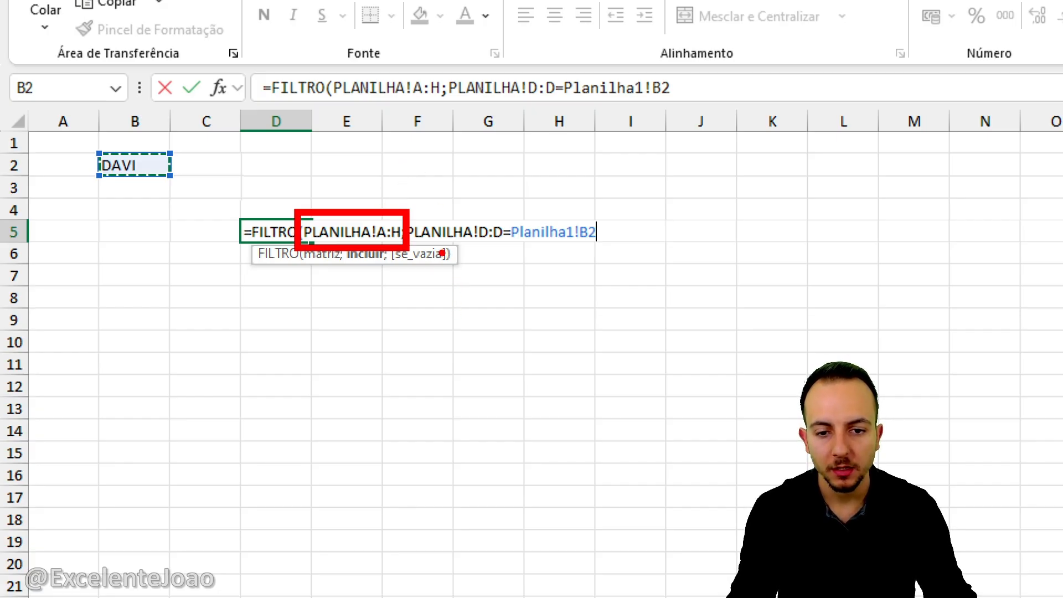
{"action": "left_click_drag", "start_coordinate": [406, 244], "coordinate": [612, 244]}
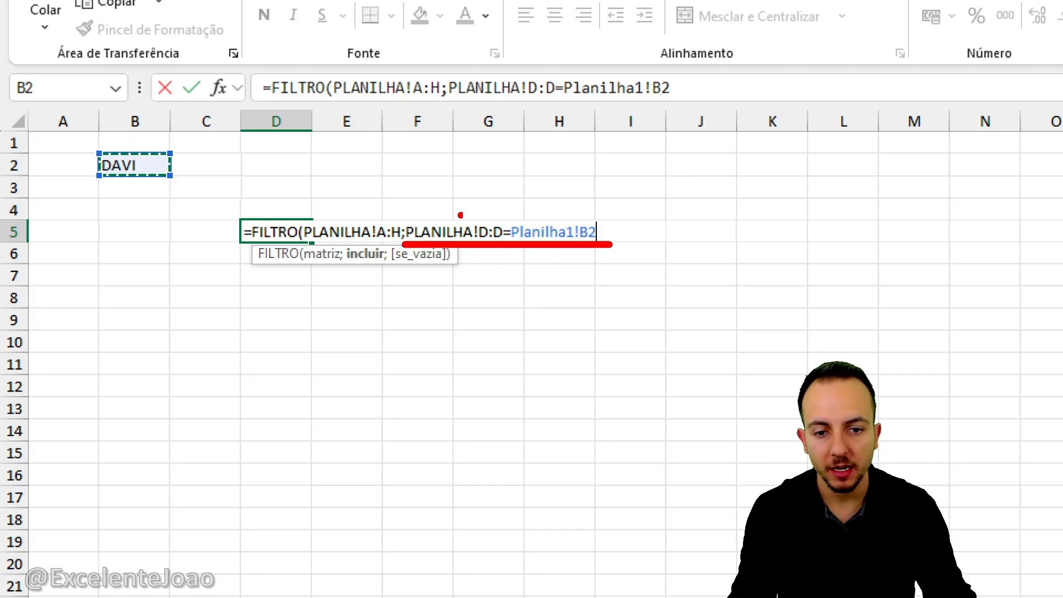
{"action": "mouse_move", "coordinate": [475, 218]}
{"action": "left_mouse_down"}
{"action": "mouse_move", "coordinate": [284, 160]}
{"action": "mouse_move", "coordinate": [183, 161]}
{"action": "left_mouse_up"}
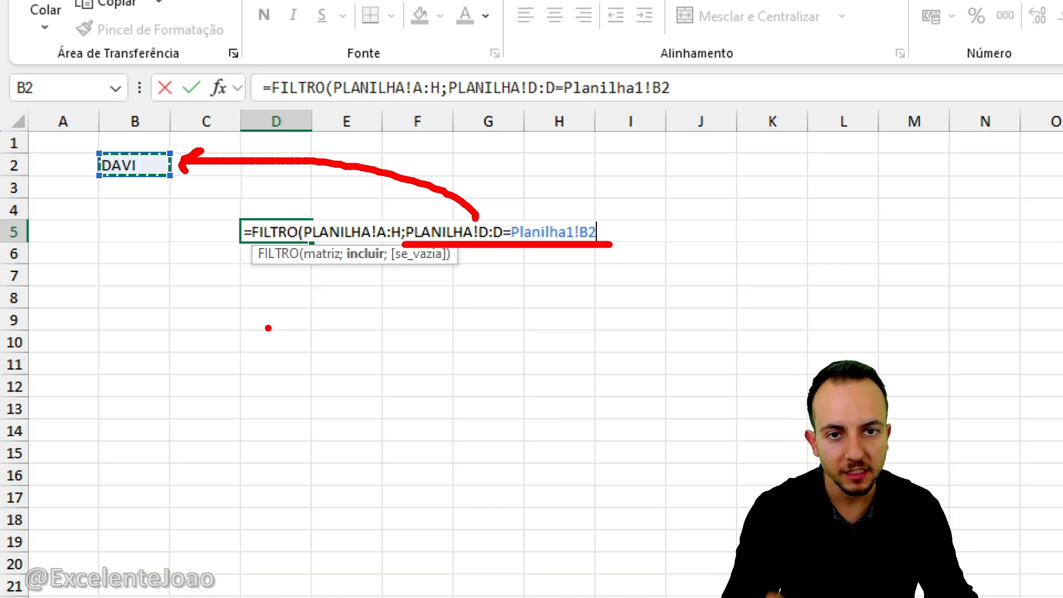
{"action": "key", "text": "Escape"}
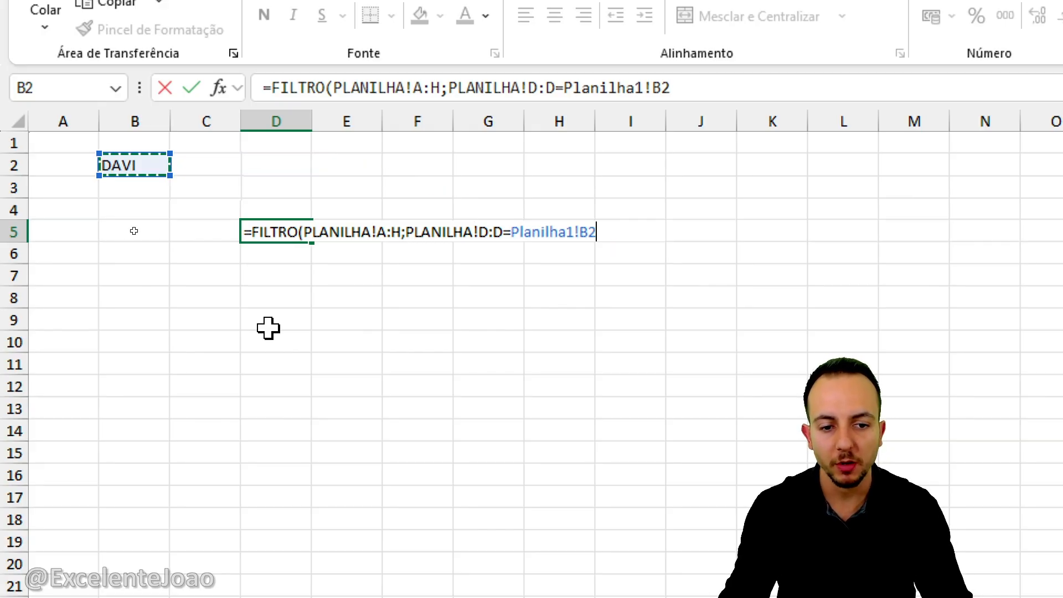
- Complete the FILTRO formula in D5 and look over the returned order columns
{"action": "key", "text": "Return"}
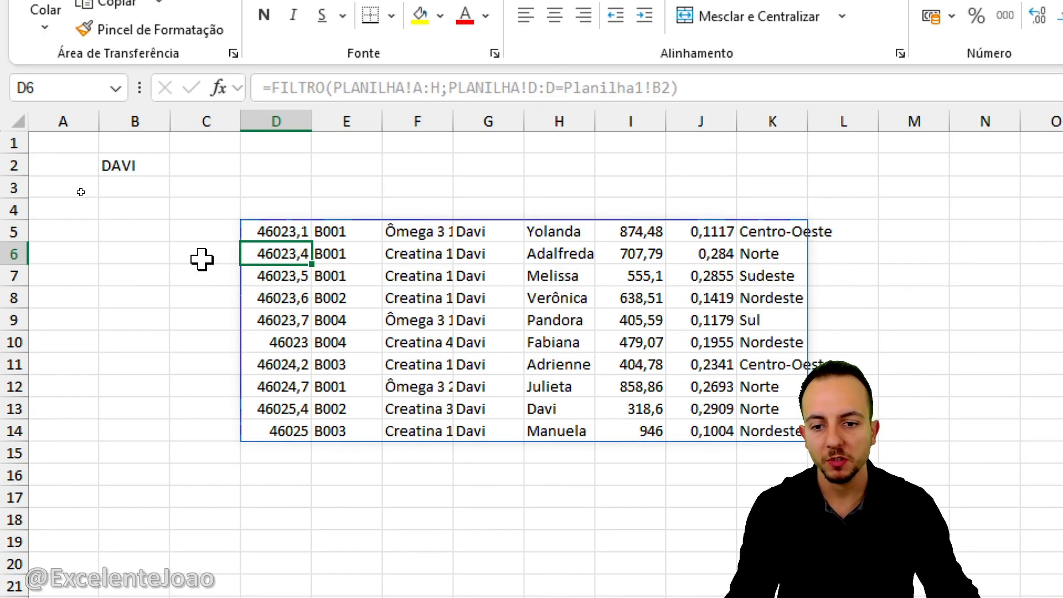
{"action": "left_click", "coordinate": [78, 233]}
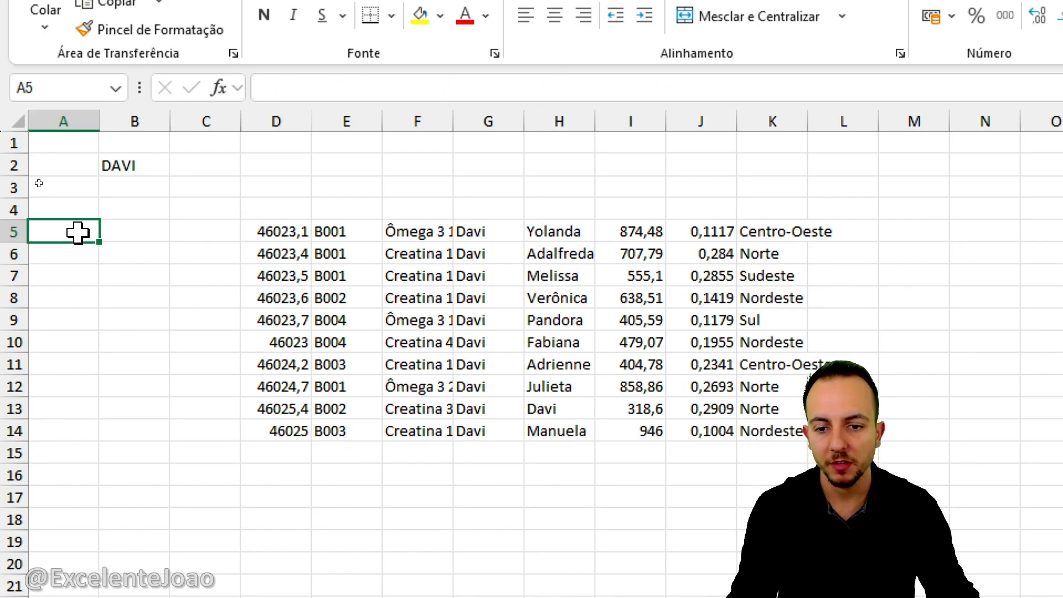
{"action": "left_click", "coordinate": [278, 118]}
{"action": "left_click", "coordinate": [357, 117]}
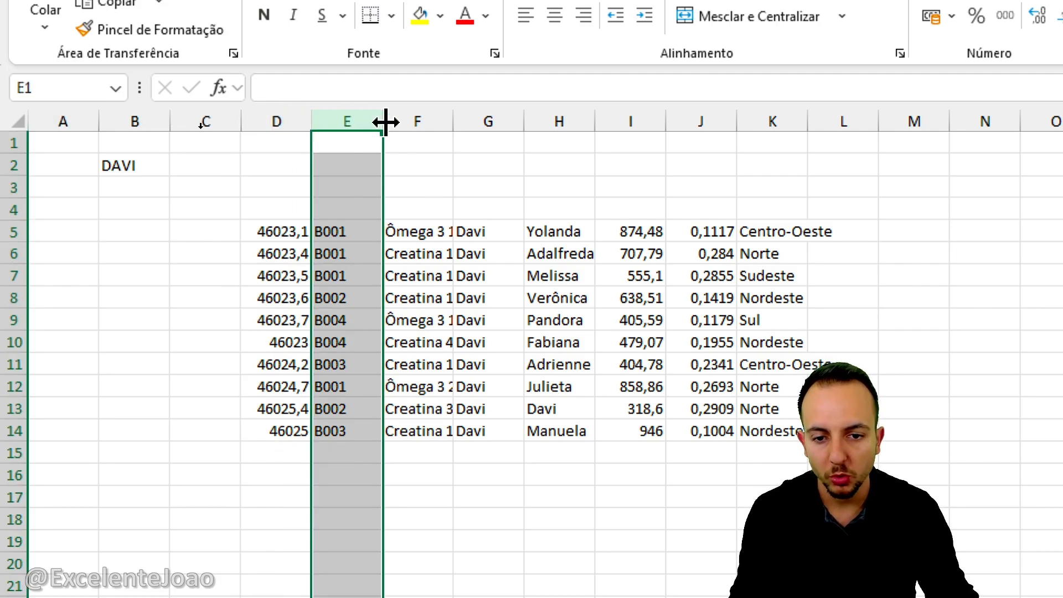
{"action": "left_click", "coordinate": [503, 113]}
{"action": "left_click", "coordinate": [579, 106]}
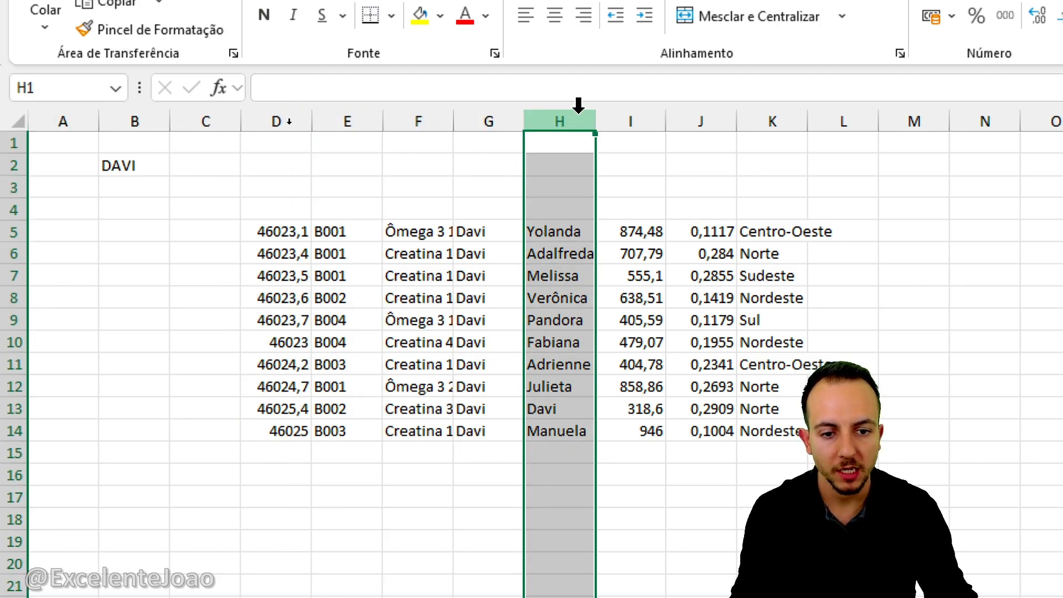
- Replace the search criterion in B2 with a second seller's name and check the rows returned from D5
{"action": "left_click", "coordinate": [120, 164]}
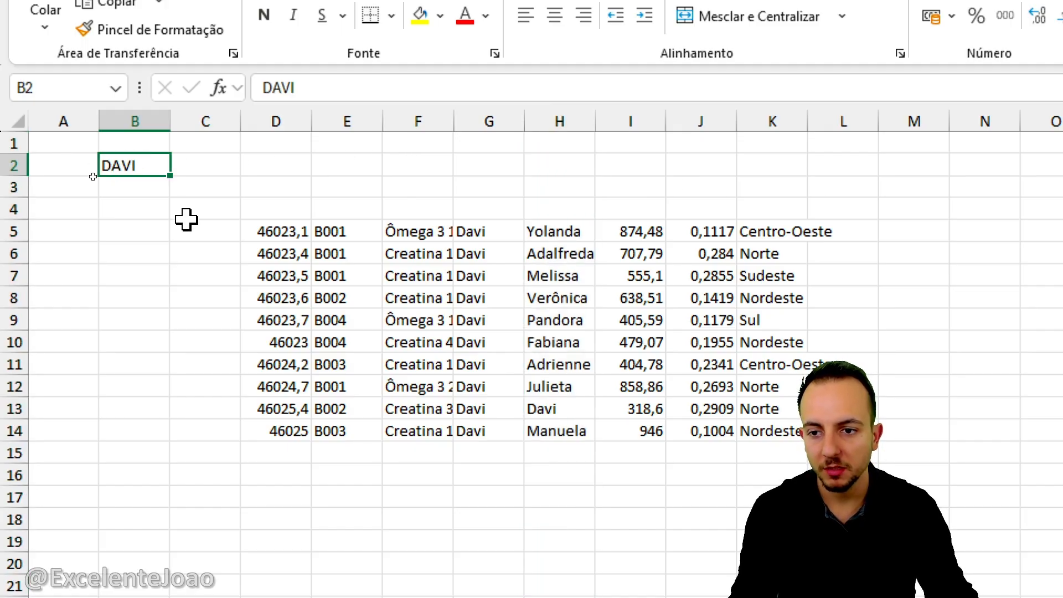
{"action": "type", "text": "JO"}
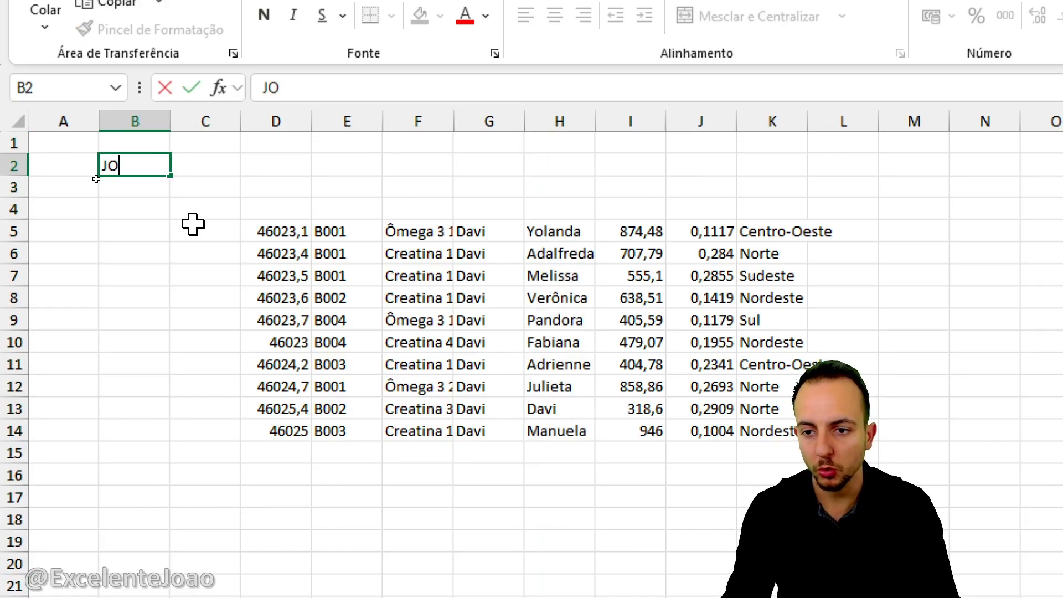
{"action": "type", "text": "ÃO"}
{"action": "key", "text": "Return"}
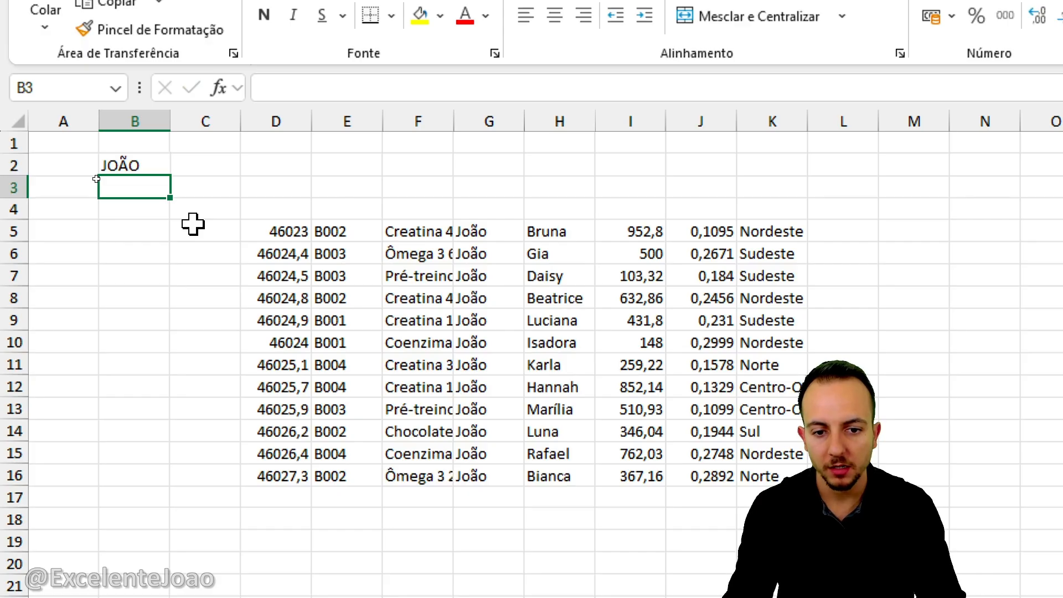
{"action": "left_click_drag", "start_coordinate": [126, 190], "coordinate": [244, 314]}
{"action": "left_click_drag", "start_coordinate": [227, 290], "coordinate": [219, 331]}
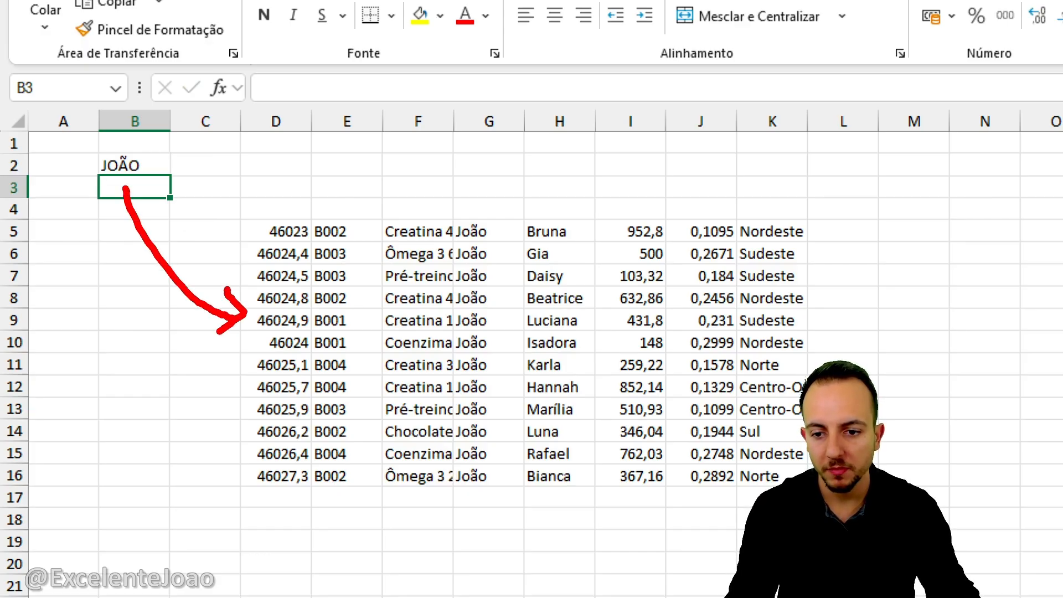
{"action": "left_click_drag", "start_coordinate": [88, 179], "coordinate": [154, 188]}
{"action": "key", "text": "Escape"}
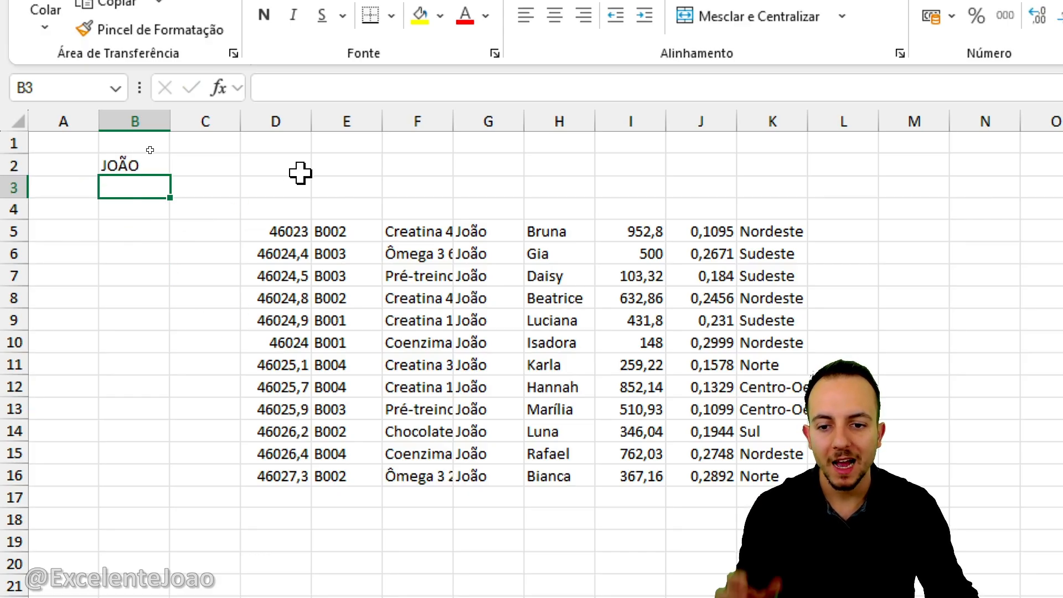
- Inspect the returned columns D:K and the FILTRO formula in D5 without changing it
{"action": "mouse_move", "coordinate": [290, 119]}
{"action": "left_mouse_down"}
{"action": "mouse_move", "coordinate": [852, 149]}
{"action": "mouse_move", "coordinate": [805, 158]}
{"action": "left_mouse_up"}
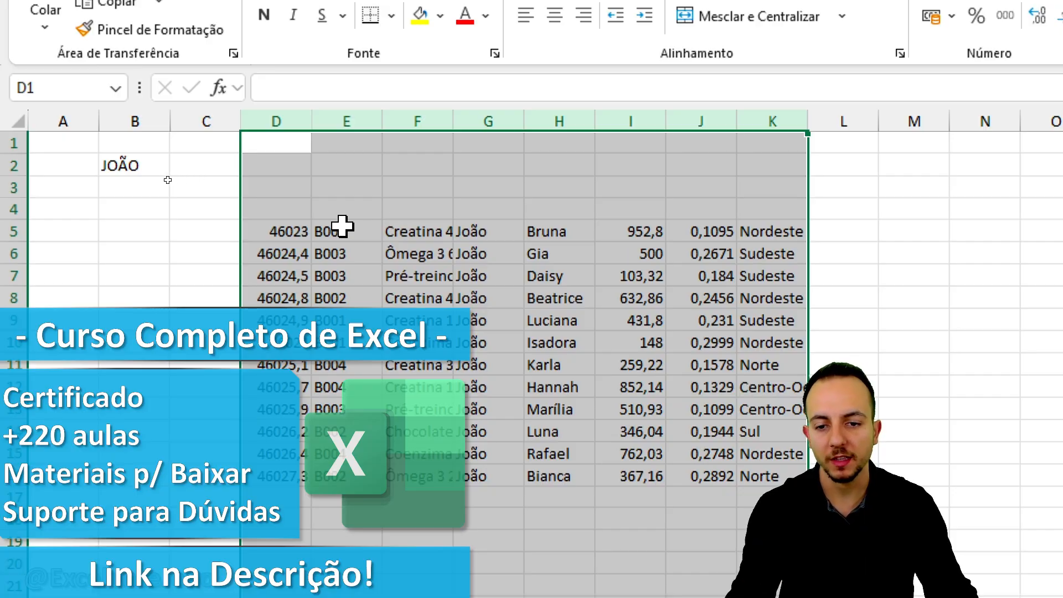
{"action": "left_click", "coordinate": [298, 233]}
{"action": "double_click", "coordinate": [299, 232]}
{"action": "key", "text": "Escape"}
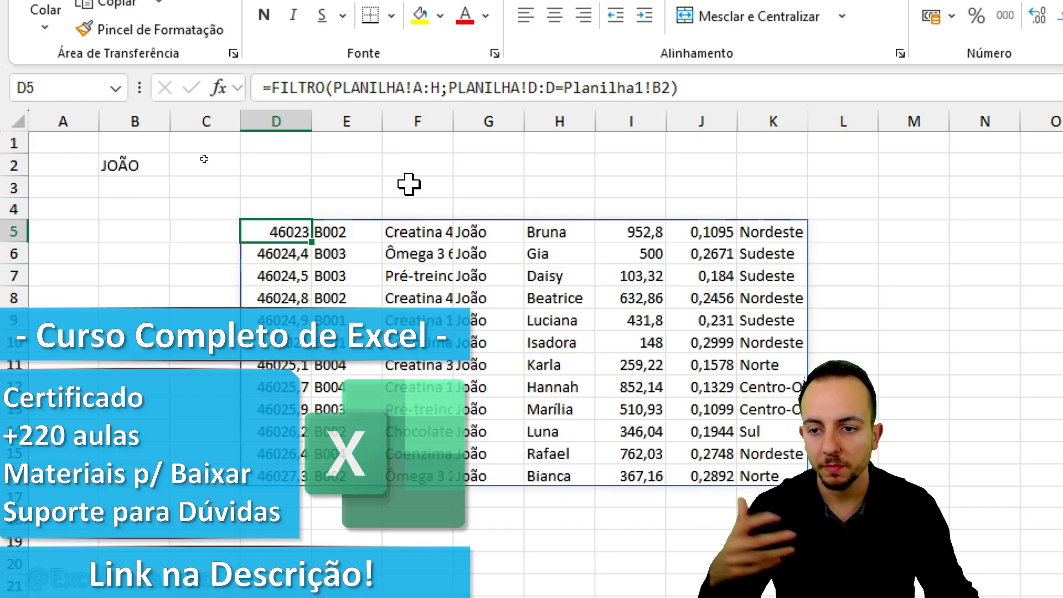
- Format column D of the filtered results as Data Abreviada
{"action": "left_click", "coordinate": [283, 110]}
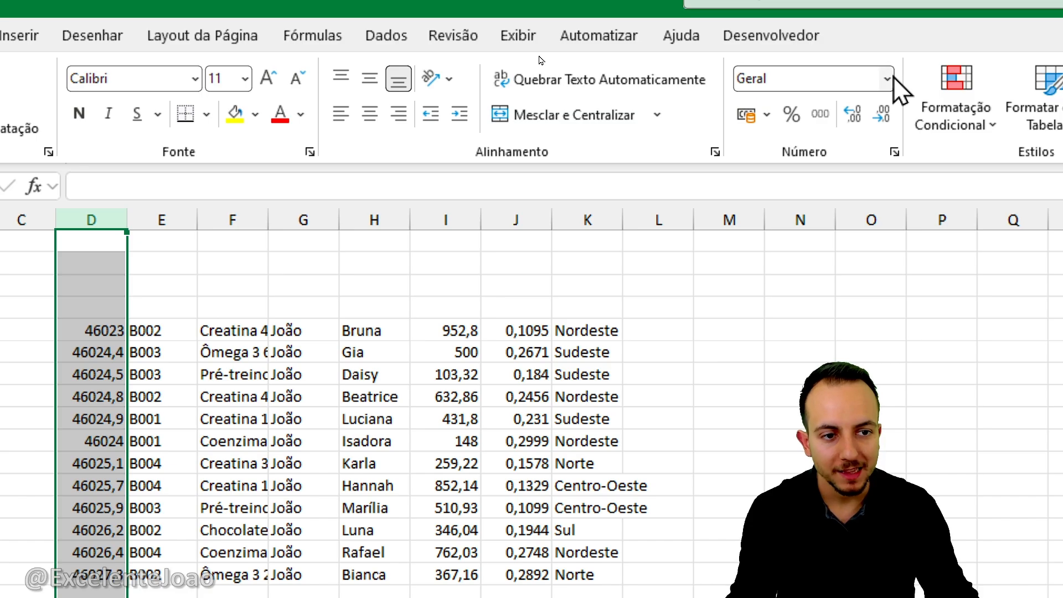
{"action": "left_click", "coordinate": [888, 78]}
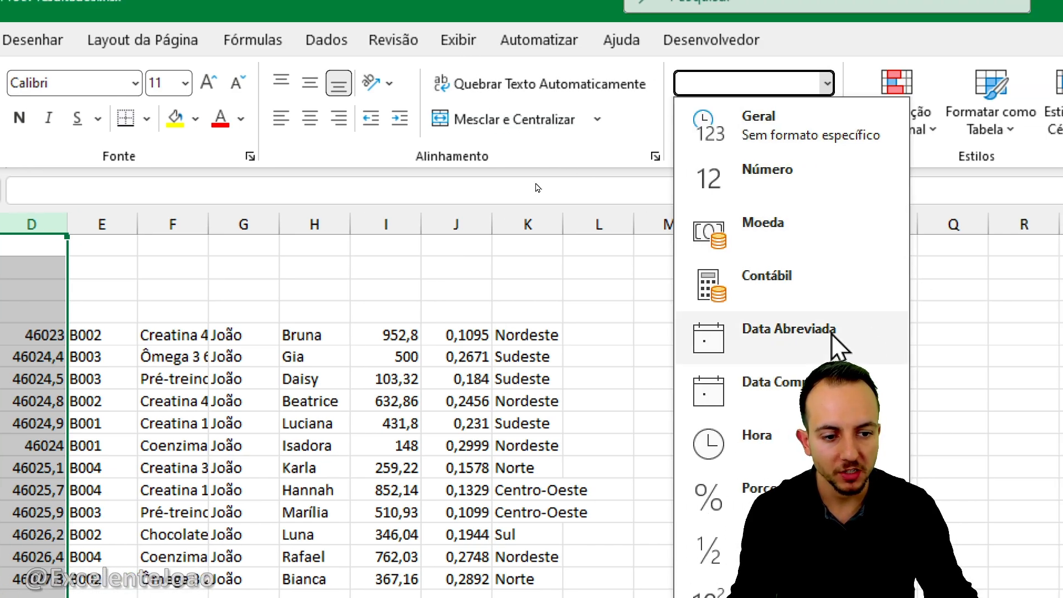
{"action": "left_click", "coordinate": [832, 336]}
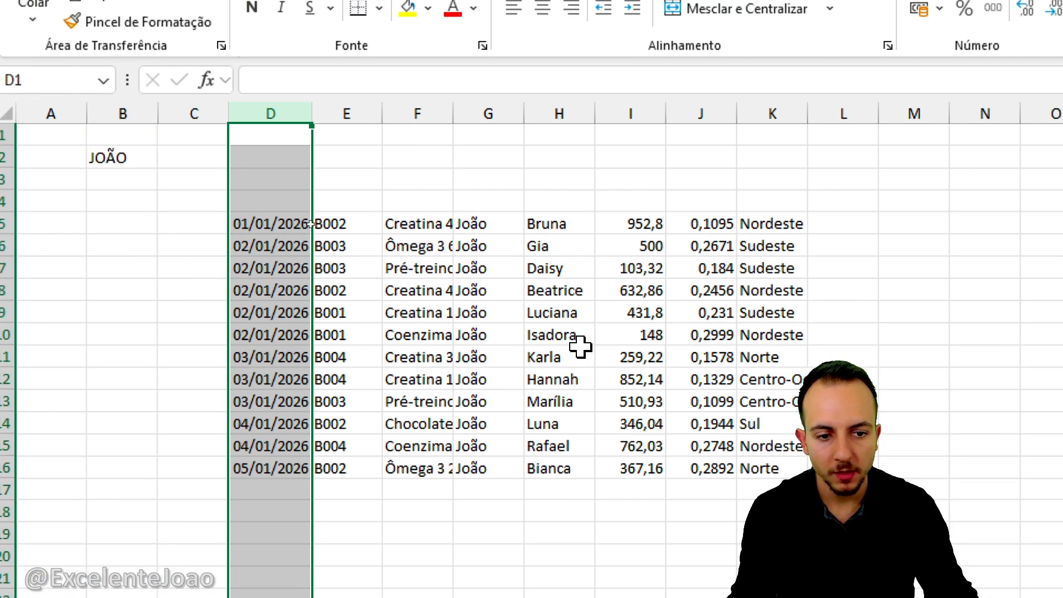
- Format column I of the results as R$ currency and column J as a percentage
{"action": "left_click", "coordinate": [651, 110]}
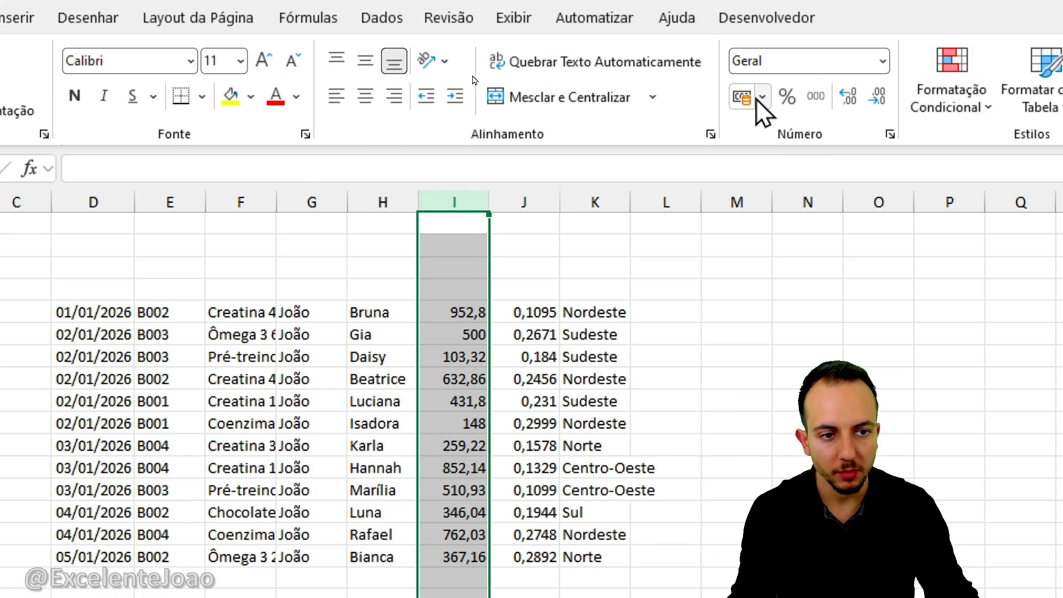
{"action": "left_click", "coordinate": [757, 98]}
{"action": "left_click", "coordinate": [543, 201]}
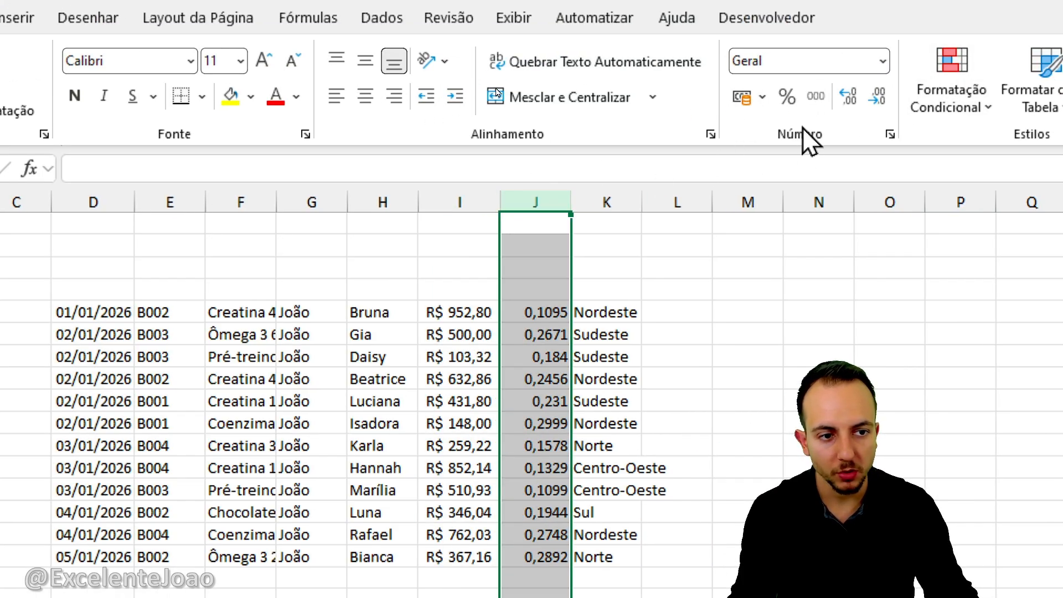
{"action": "left_click", "coordinate": [787, 96]}
- Adjust the widths of the result columns, widening D, F and K and narrowing E and G to fit their contents
{"action": "left_click_drag", "start_coordinate": [642, 202], "coordinate": [734, 197]}
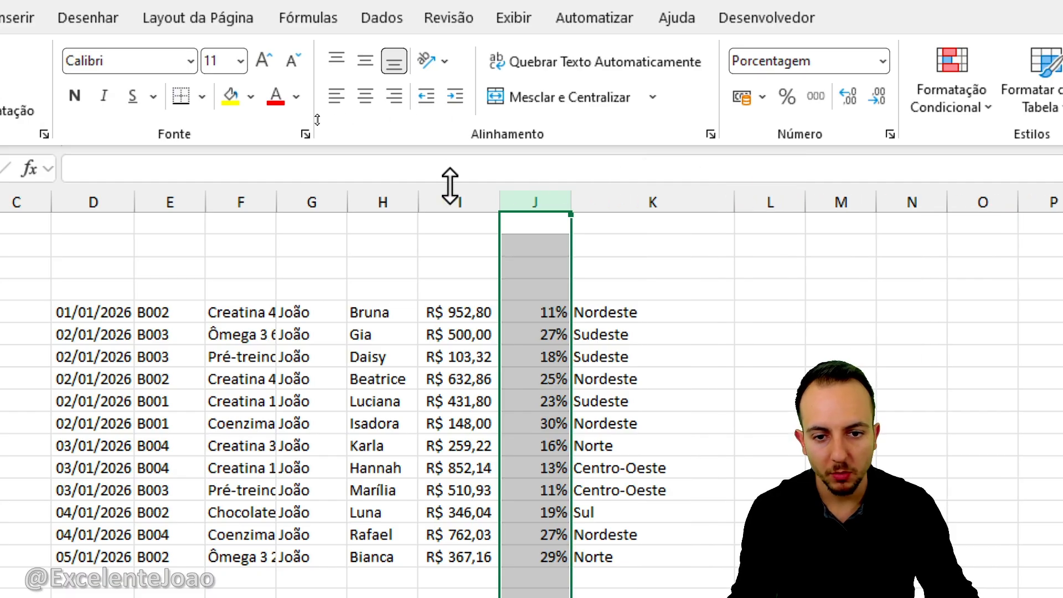
{"action": "left_click_drag", "start_coordinate": [276, 202], "coordinate": [367, 202]}
{"action": "left_click_drag", "start_coordinate": [202, 198], "coordinate": [164, 200]}
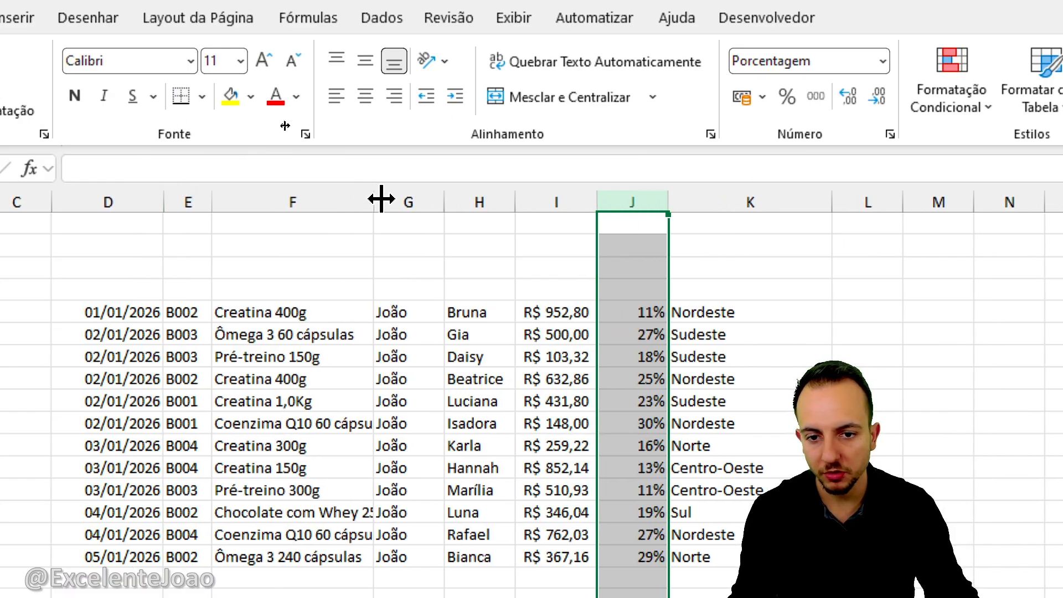
{"action": "left_click_drag", "start_coordinate": [381, 199], "coordinate": [413, 199]}
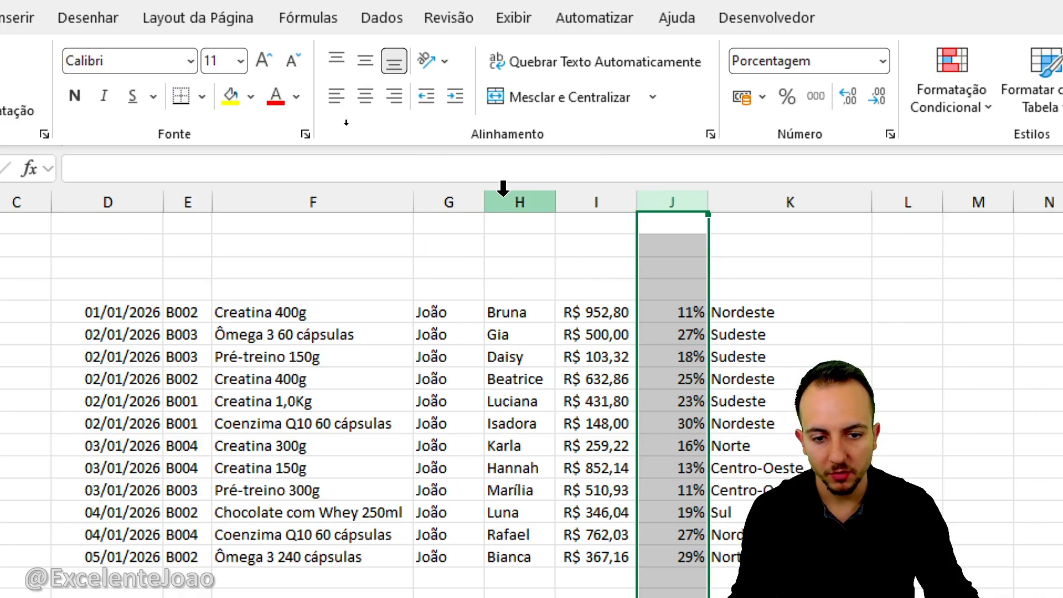
{"action": "left_click_drag", "start_coordinate": [484, 199], "coordinate": [473, 200]}
{"action": "left_click", "coordinate": [729, 316]}
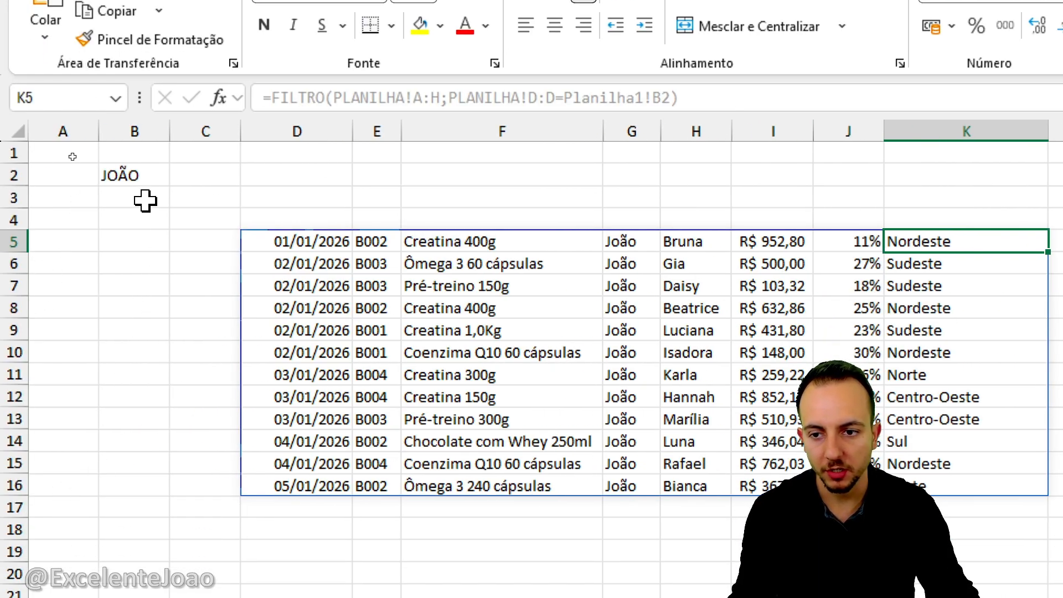
- Replace the search criterion in B2 with a third seller's name and check the formatted results
{"action": "left_click", "coordinate": [122, 175]}
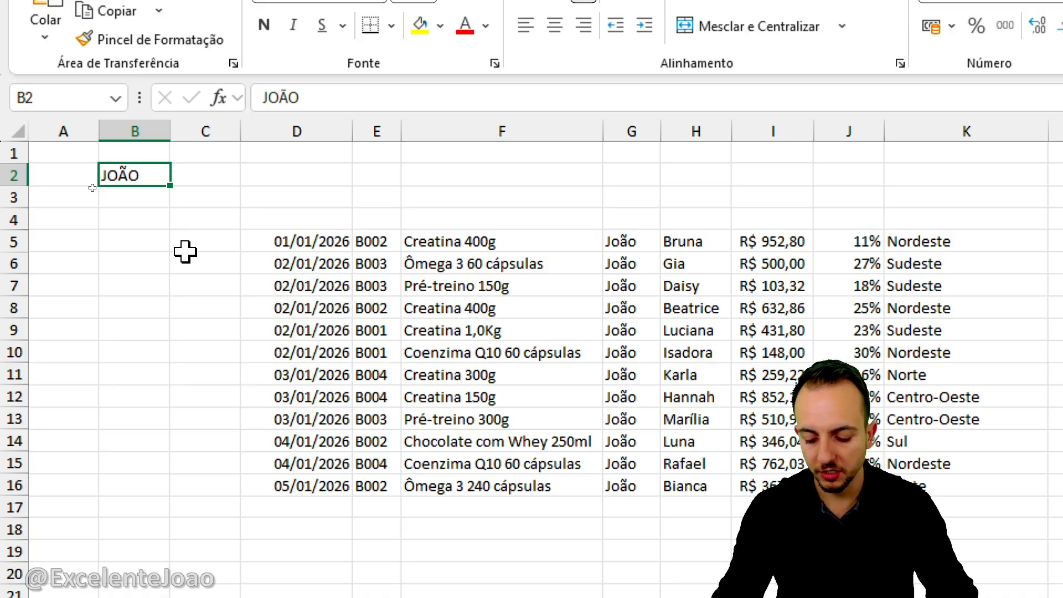
{"action": "type", "text": "MARIA"}
{"action": "key", "text": "Return"}
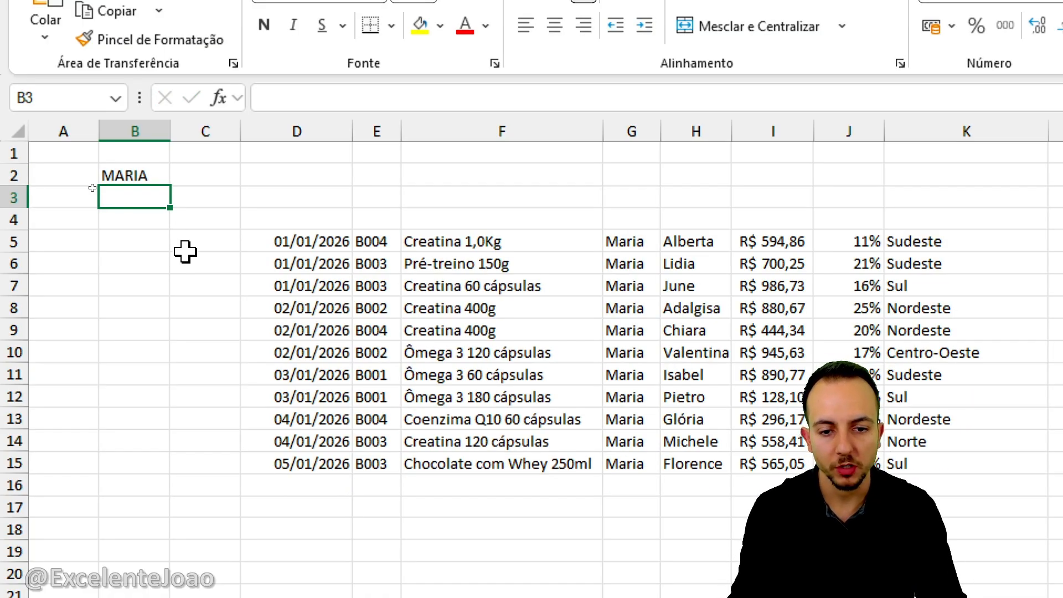
{"action": "left_click_drag", "start_coordinate": [129, 147], "coordinate": [130, 131]}
{"action": "mouse_move", "coordinate": [126, 234]}
{"action": "left_mouse_down"}
{"action": "mouse_move", "coordinate": [237, 343]}
{"action": "mouse_move", "coordinate": [230, 365]}
{"action": "left_mouse_up"}
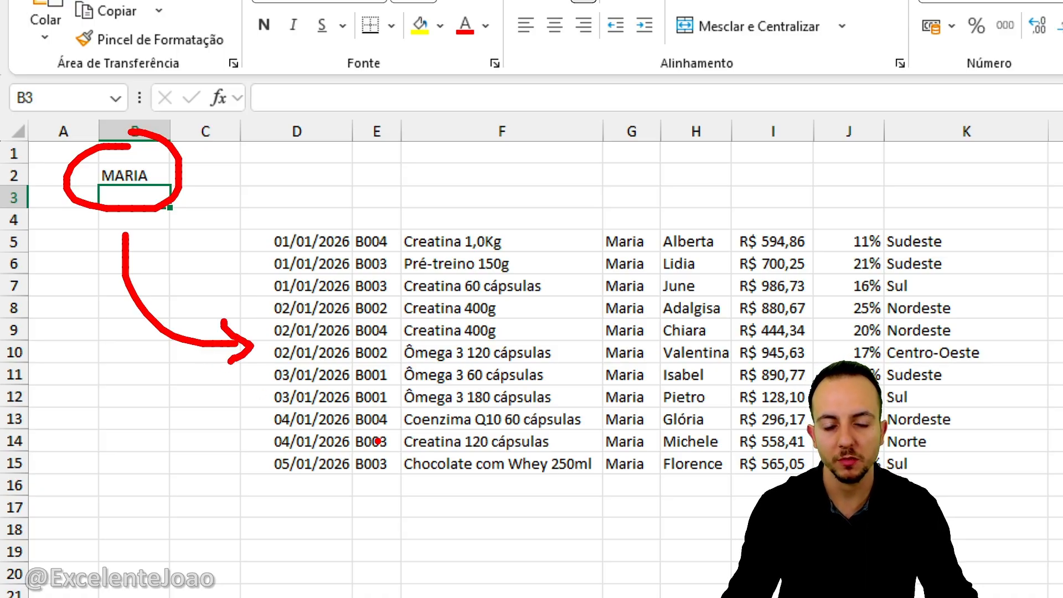
{"action": "key", "text": "Escape"}
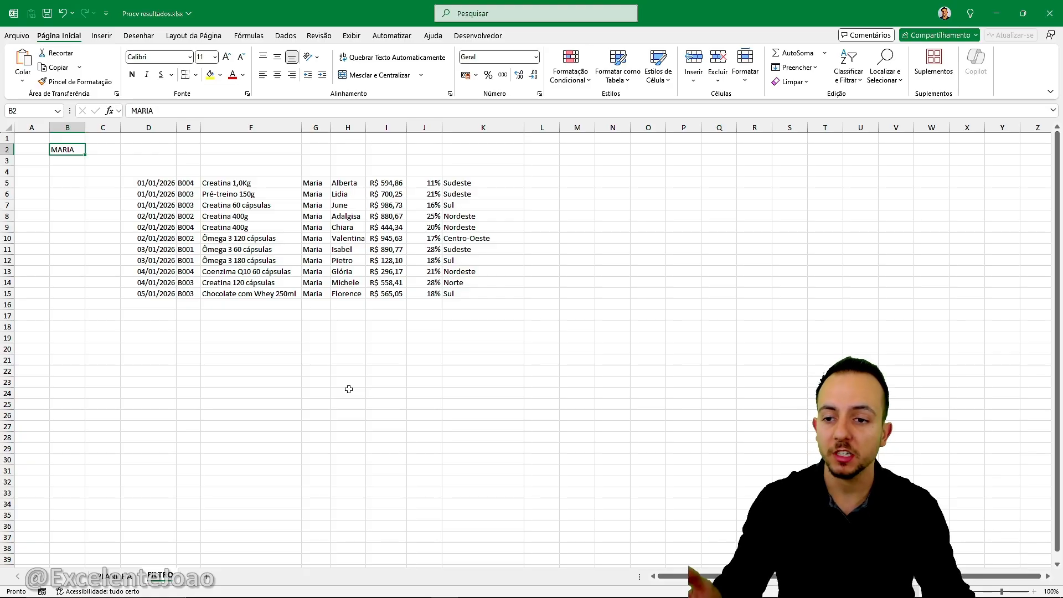
- Insert three empty columns before the DATA PEDIDO column on the PLANILHA sheet
{"action": "left_click", "coordinate": [131, 577]}
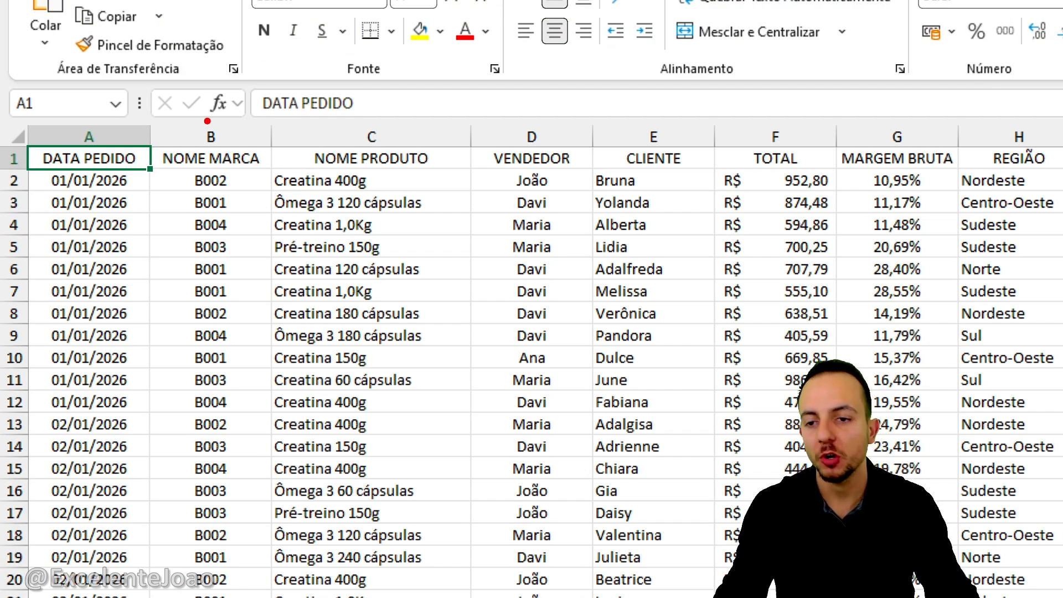
{"action": "mouse_move", "coordinate": [243, 103]}
{"action": "left_mouse_down"}
{"action": "mouse_move", "coordinate": [33, 177]}
{"action": "mouse_move", "coordinate": [875, 99]}
{"action": "mouse_move", "coordinate": [128, 87]}
{"action": "left_mouse_up"}
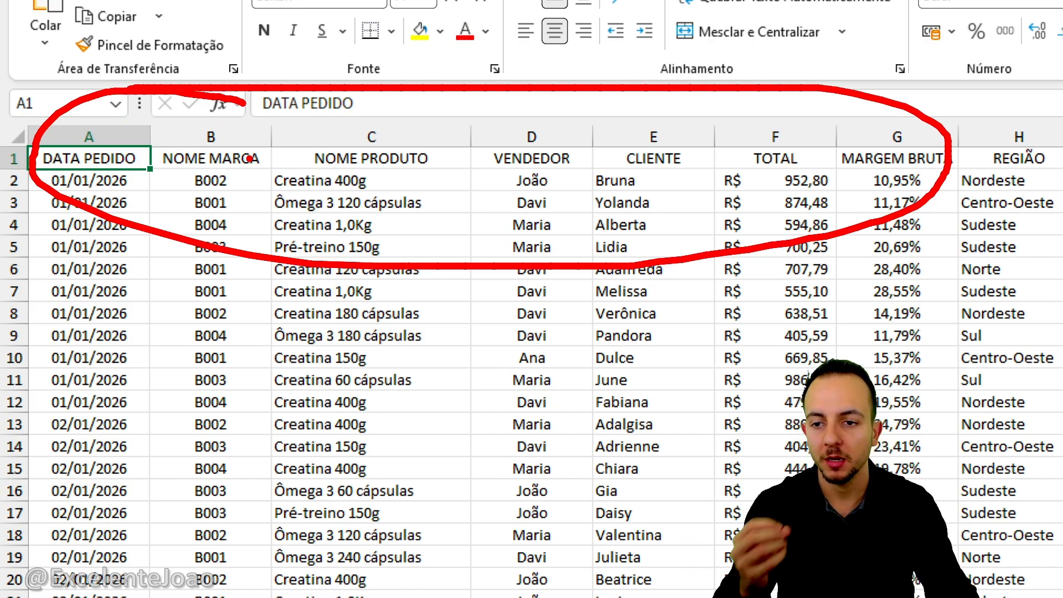
{"action": "key", "text": "Escape"}
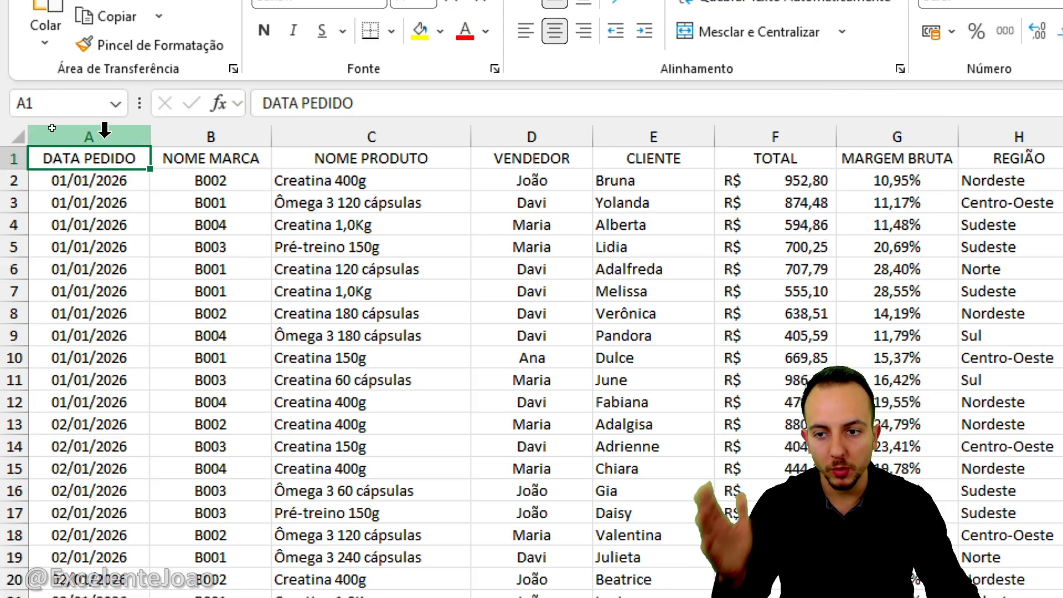
{"action": "left_click", "coordinate": [53, 132]}
{"action": "right_click", "coordinate": [106, 139]}
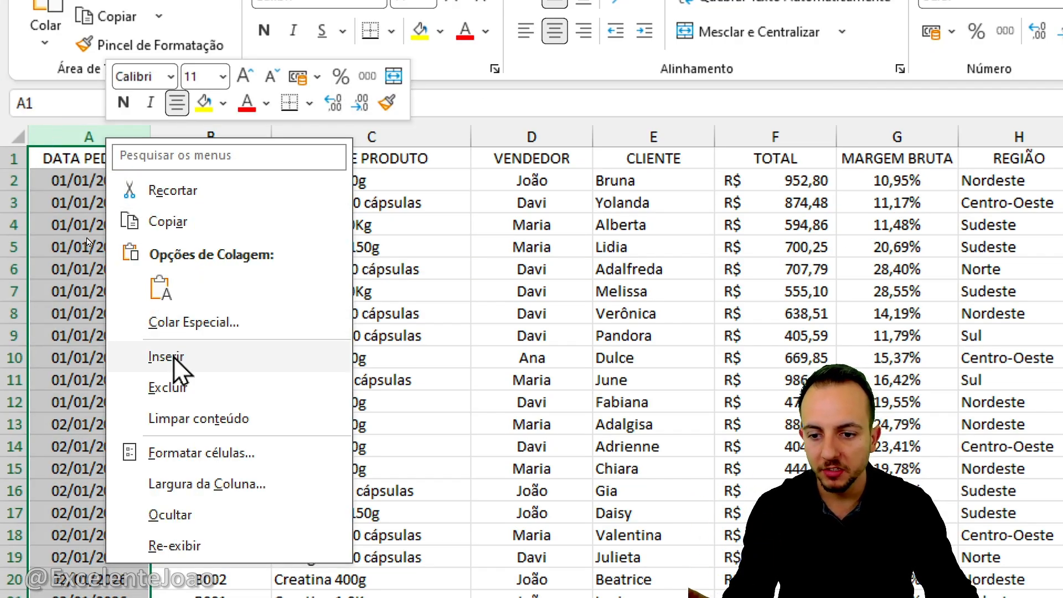
{"action": "left_click", "coordinate": [166, 358]}
{"action": "right_click", "coordinate": [82, 135]}
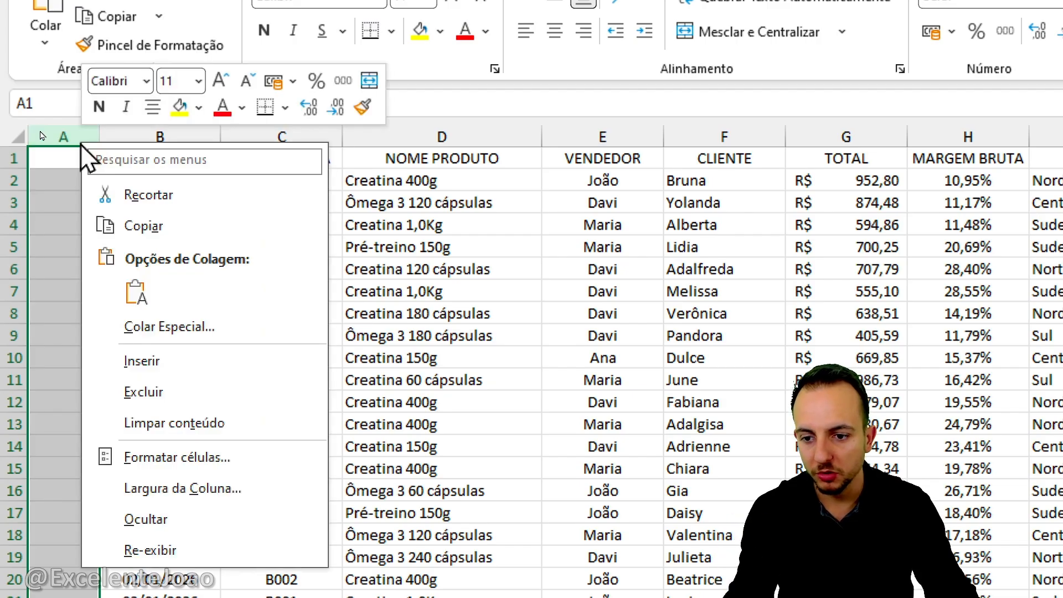
{"action": "left_click", "coordinate": [170, 361]}
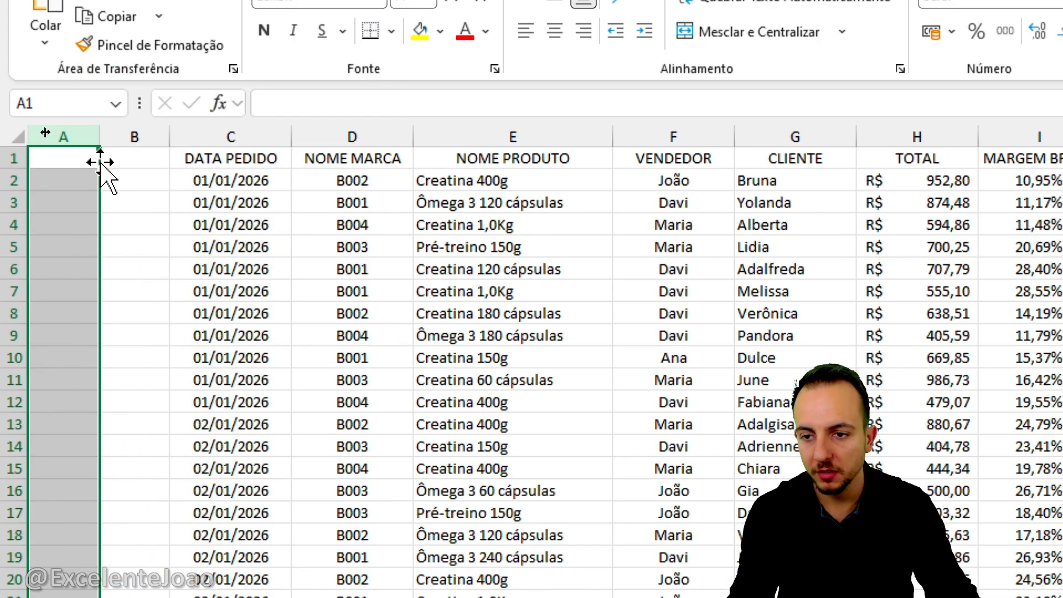
{"action": "right_click", "coordinate": [82, 136]}
{"action": "left_click", "coordinate": [166, 352]}
{"action": "left_click", "coordinate": [208, 248]}
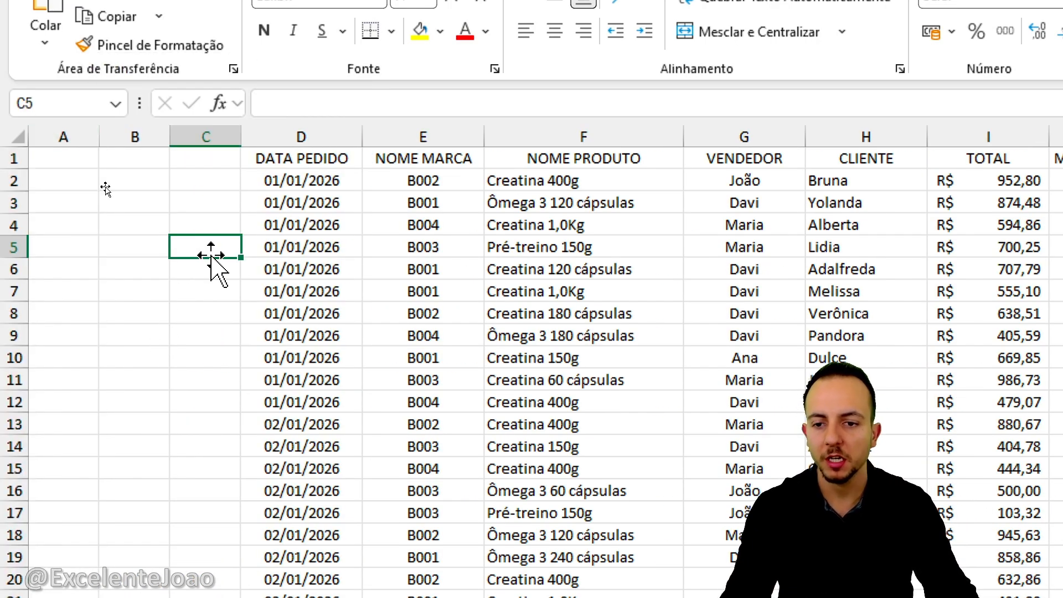
{"action": "left_click", "coordinate": [49, 135]}
{"action": "left_click_drag", "start_coordinate": [49, 135], "coordinate": [211, 138]}
{"action": "left_click", "coordinate": [64, 156]}
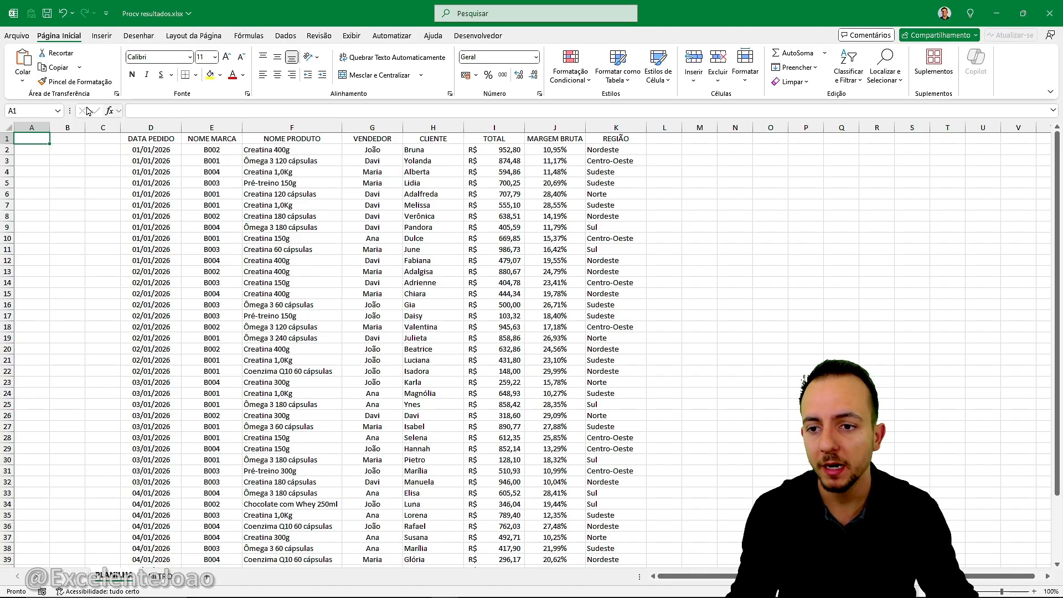
{"action": "left_click_drag", "start_coordinate": [39, 127], "coordinate": [95, 127]}
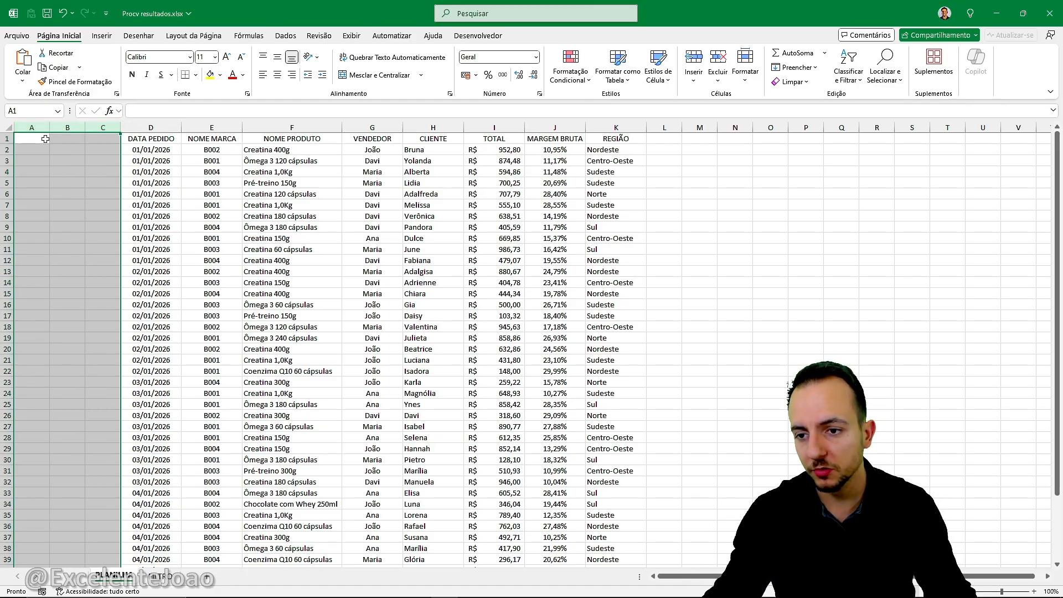
{"action": "left_click", "coordinate": [44, 139]}
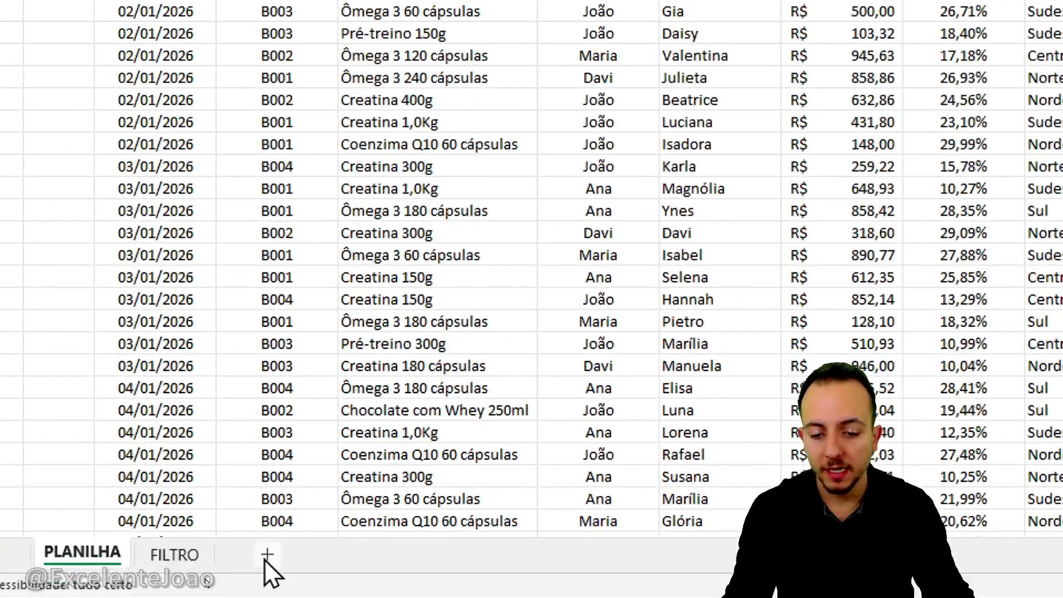
- Add a new worksheet after PLANILHA and rename it PROCV
{"action": "left_click", "coordinate": [264, 559]}
{"action": "right_click", "coordinate": [207, 557]}
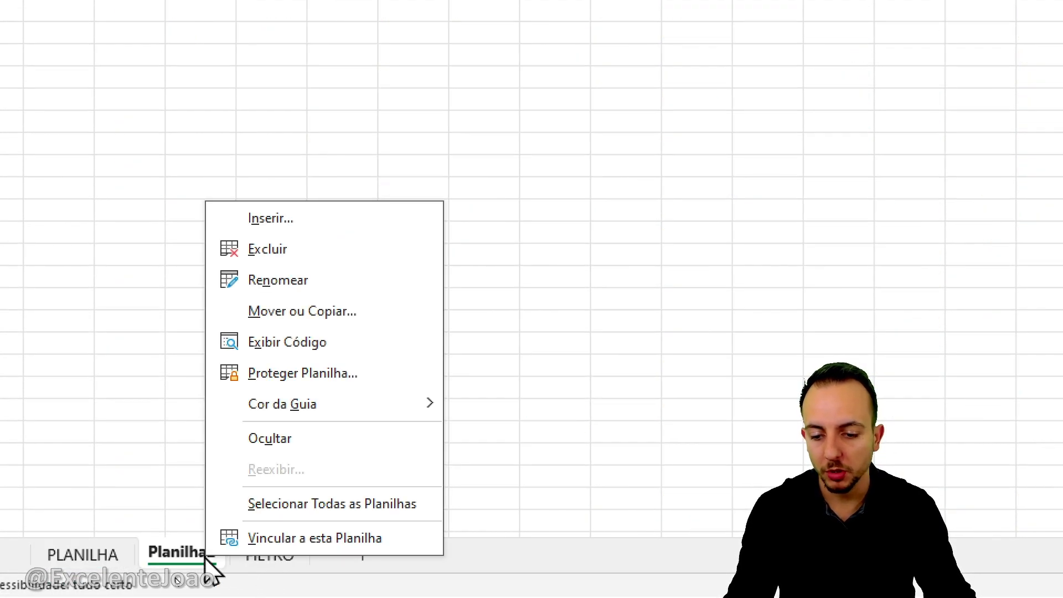
{"action": "left_click", "coordinate": [329, 279]}
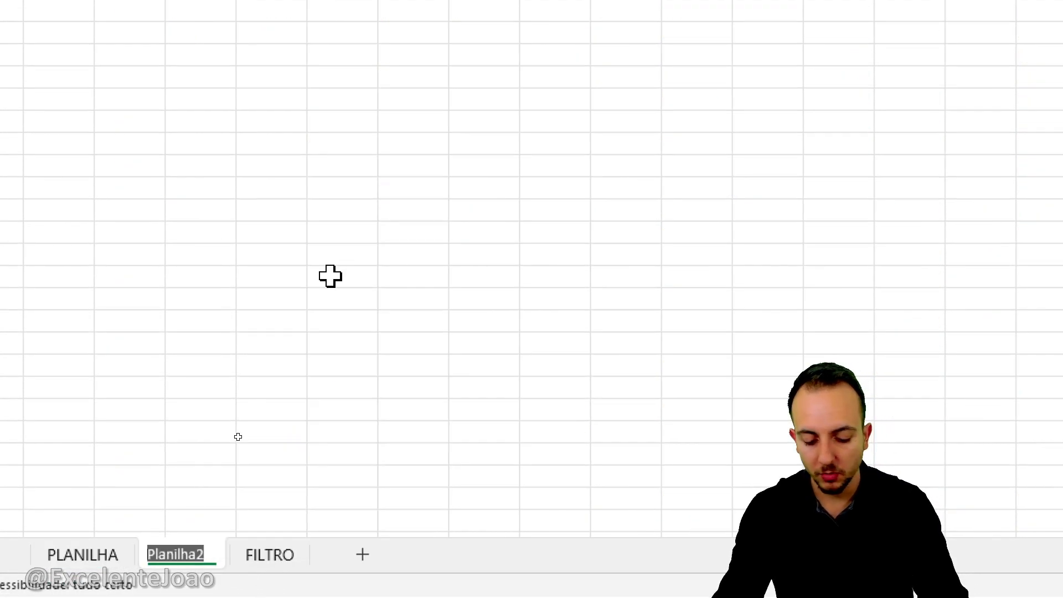
{"action": "type", "text": "PROCV"}
{"action": "key", "text": "Return"}
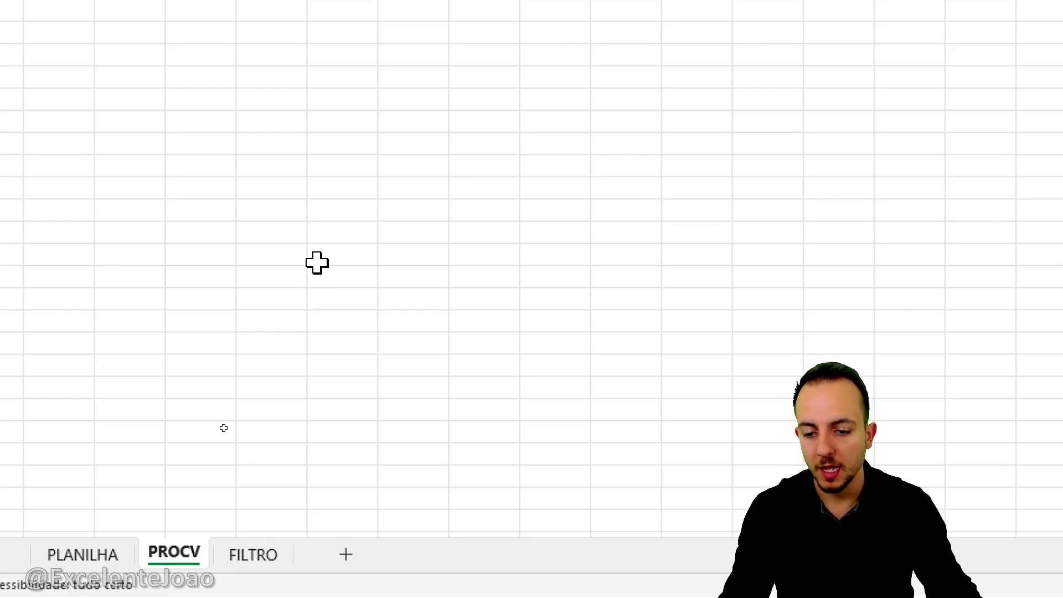
- Enter the seller's first name in cell B3 of the PROCV sheet as the search criterion
{"action": "left_click", "coordinate": [152, 169]}
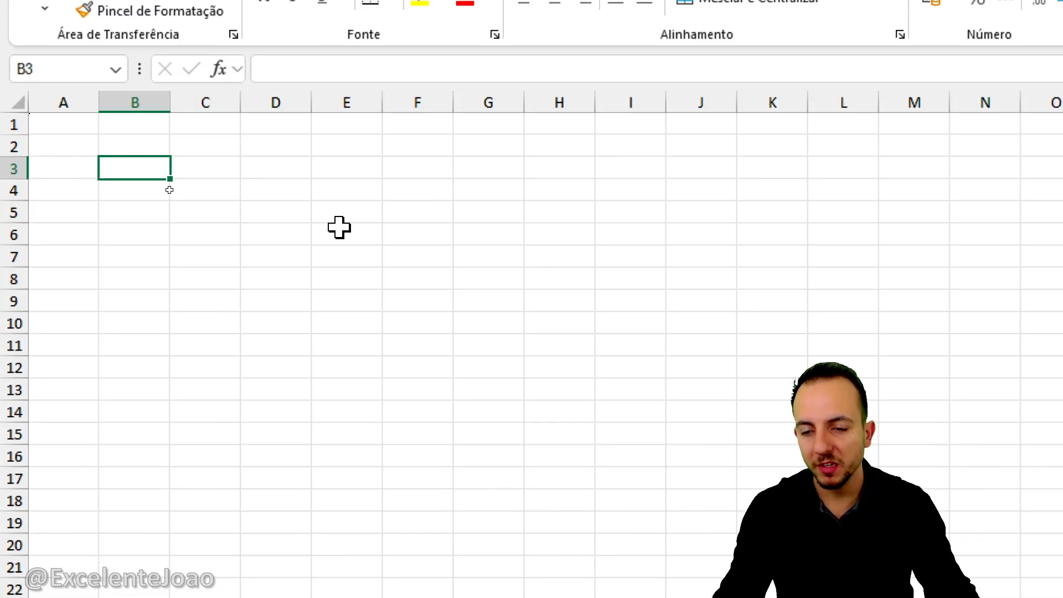
{"action": "type", "text": "JOÃO"}
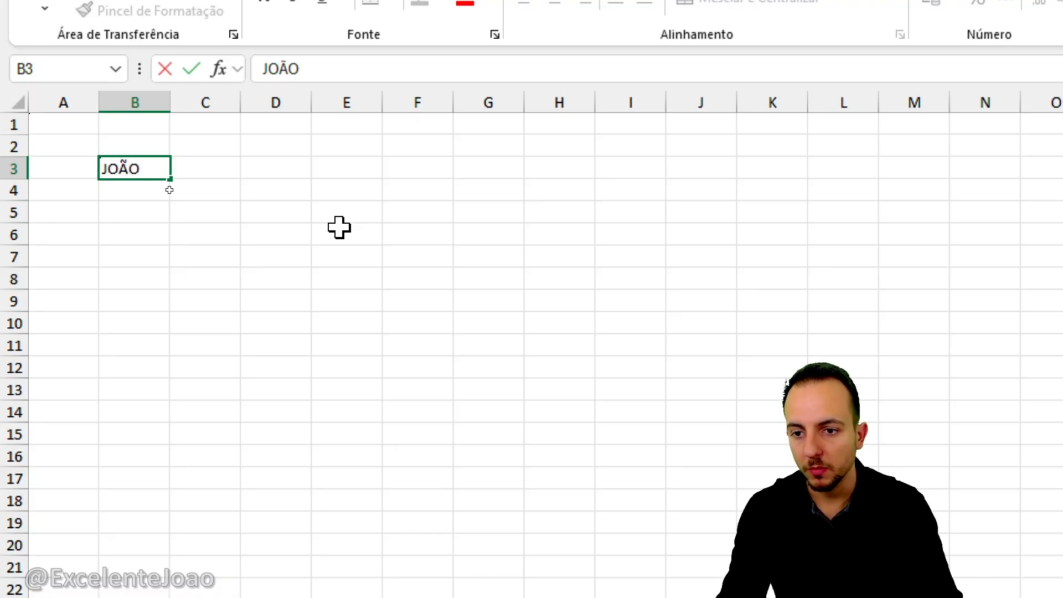
{"action": "key", "text": "Return"}
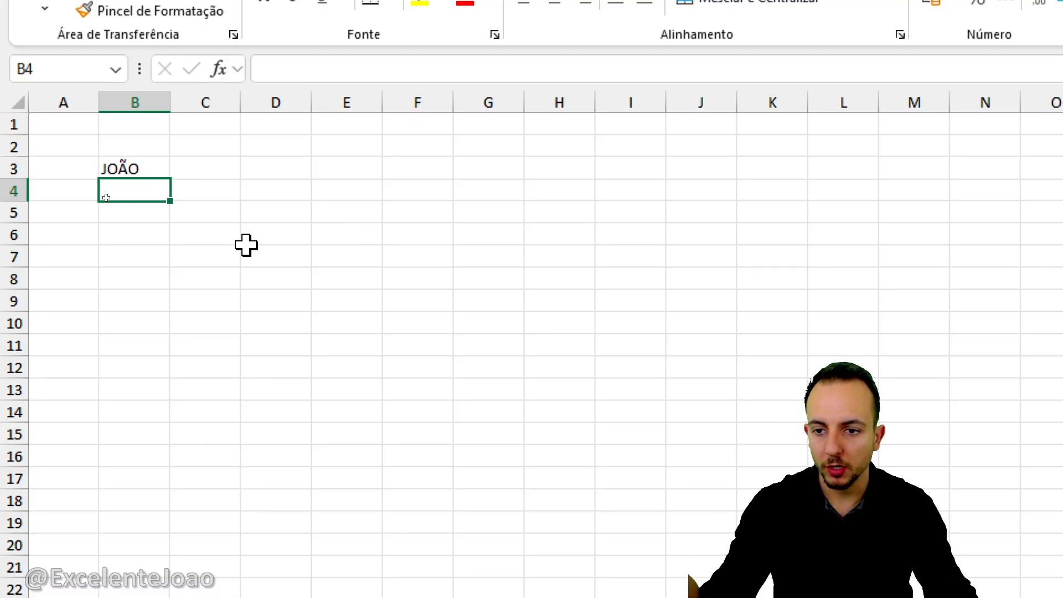
- Number cells B7 to B27 on the PROCV sheet sequentially from 1 to 21
{"action": "left_click", "coordinate": [125, 236]}
{"action": "left_click", "coordinate": [140, 260]}
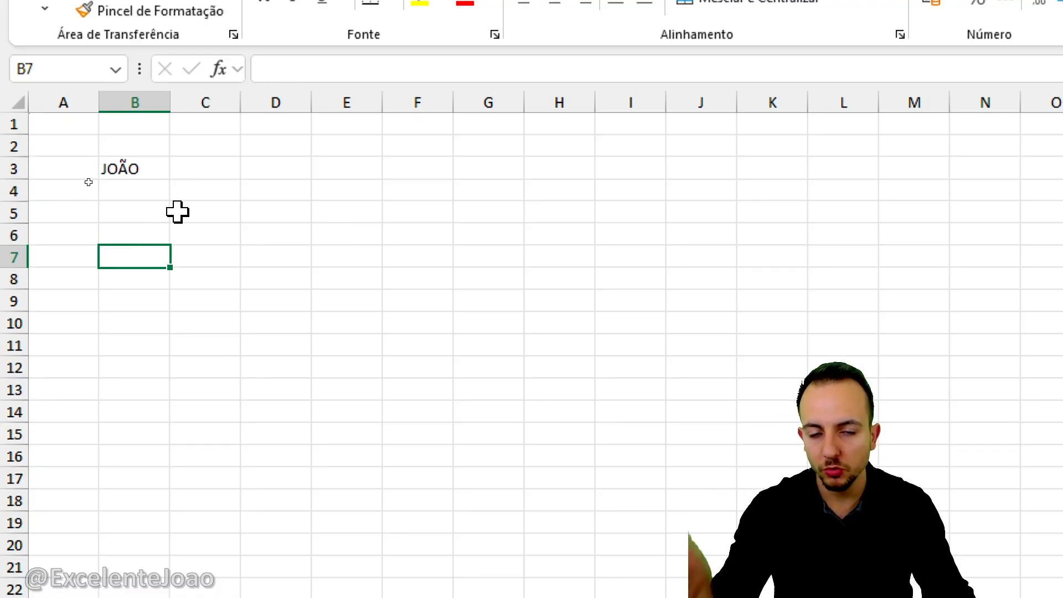
{"action": "type", "text": "1"}
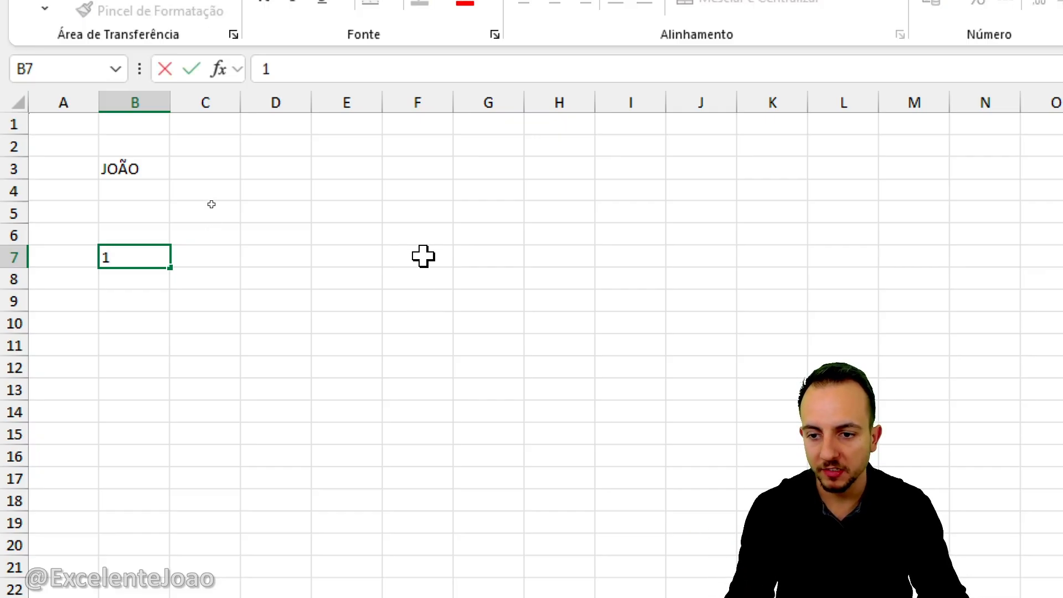
{"action": "key", "text": "Return"}
{"action": "type", "text": "2"}
{"action": "key", "text": "Return"}
{"action": "type", "text": "3"}
{"action": "key", "text": "Return"}
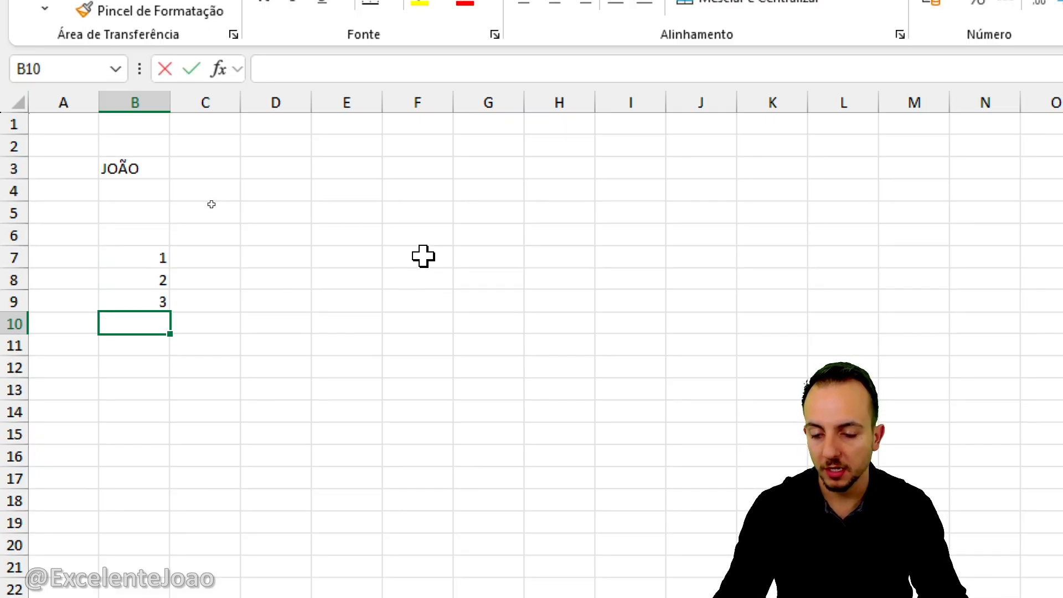
{"action": "type", "text": "4"}
{"action": "key", "text": "Return"}
{"action": "type", "text": "5"}
{"action": "key", "text": "Return"}
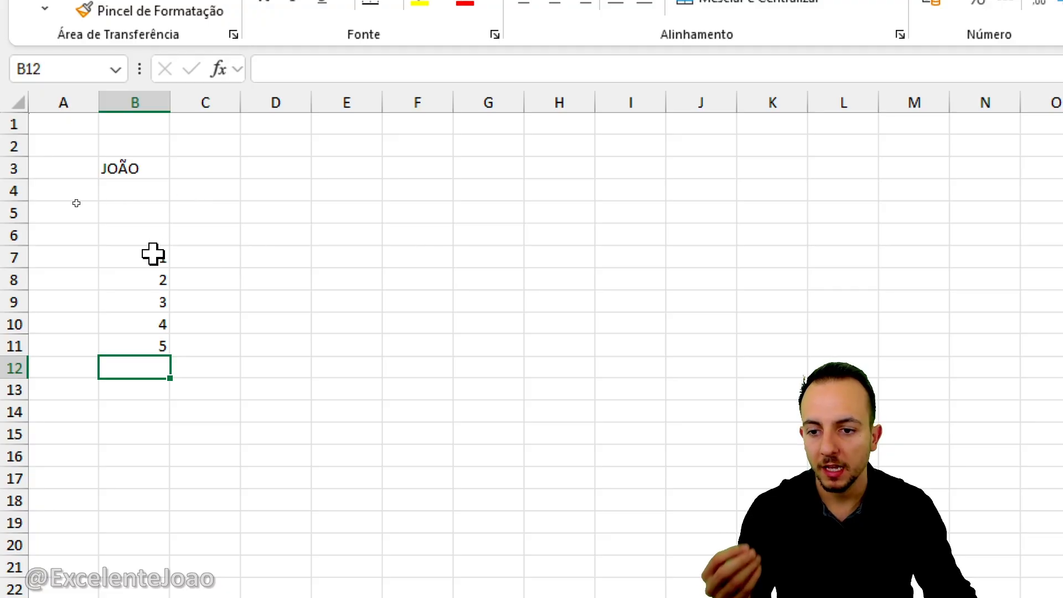
{"action": "left_click_drag", "start_coordinate": [153, 253], "coordinate": [209, 597]}
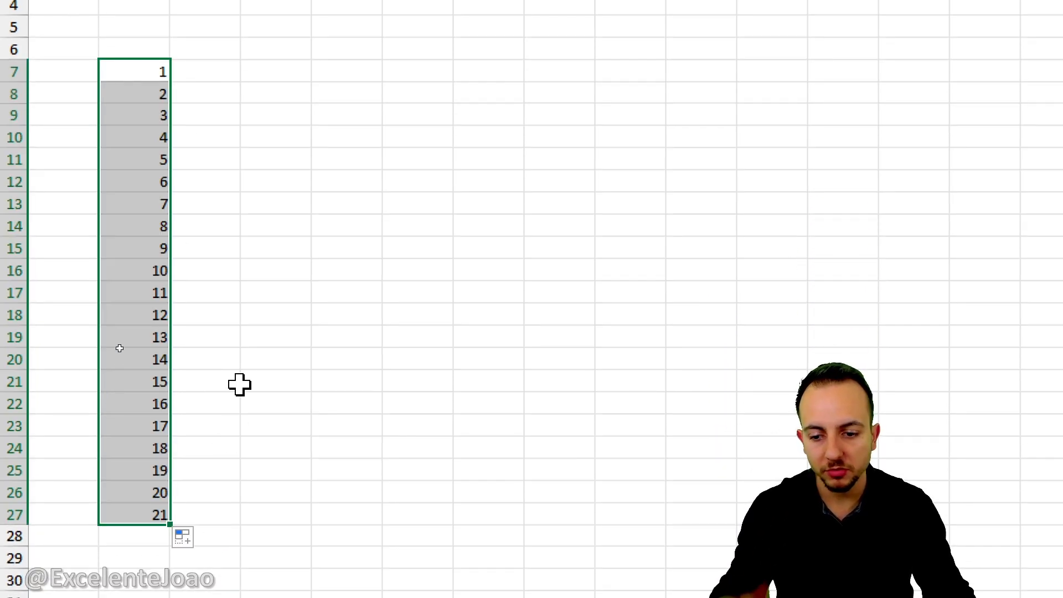
{"action": "left_click", "coordinate": [234, 336]}
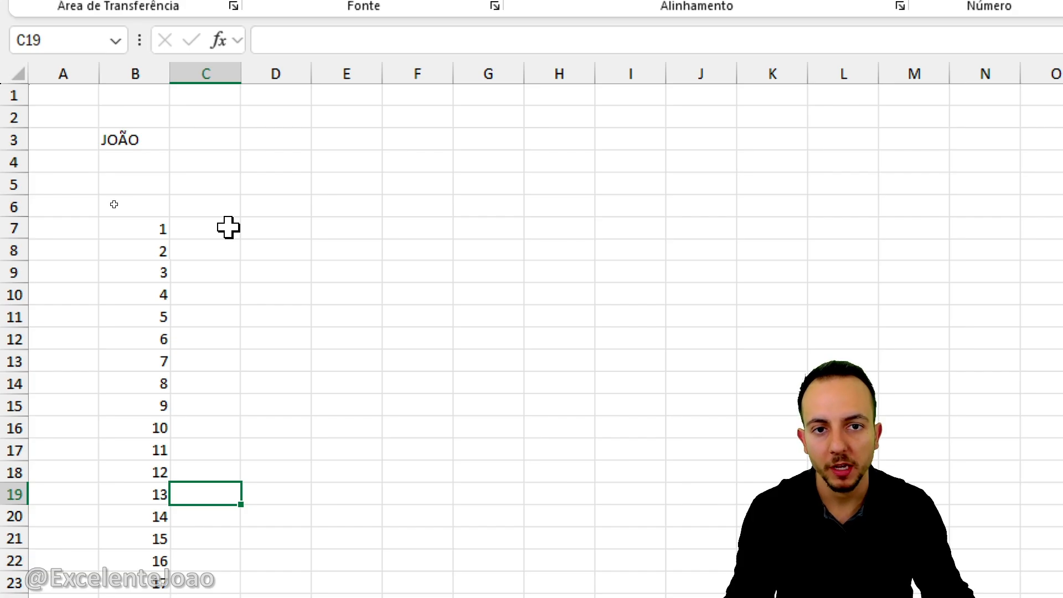
- Examine the criterion in B3 and the repeated entries for that seller in PLANILHA's VENDEDOR column
{"action": "key", "text": "ctrl+2"}
{"action": "left_click_drag", "start_coordinate": [81, 117], "coordinate": [243, 199]}
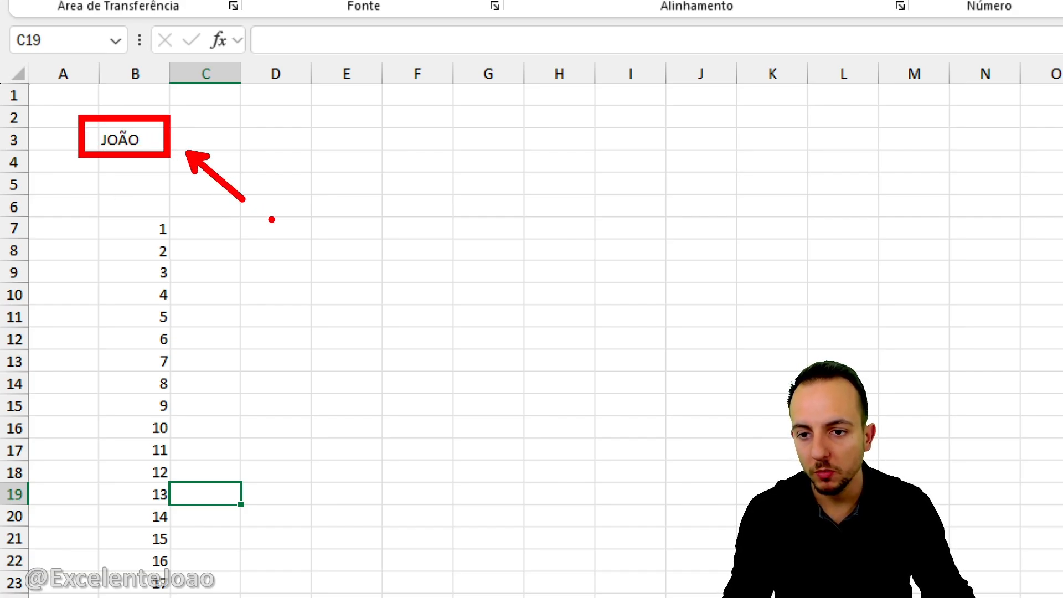
{"action": "key", "text": "Escape"}
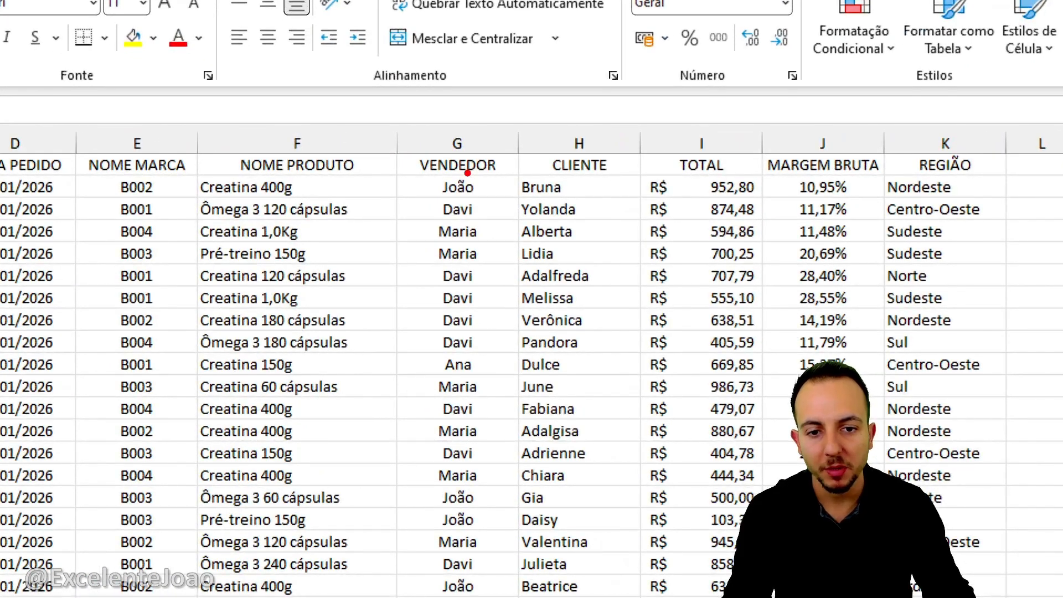
{"action": "left_click_drag", "start_coordinate": [379, 142], "coordinate": [379, 156]}
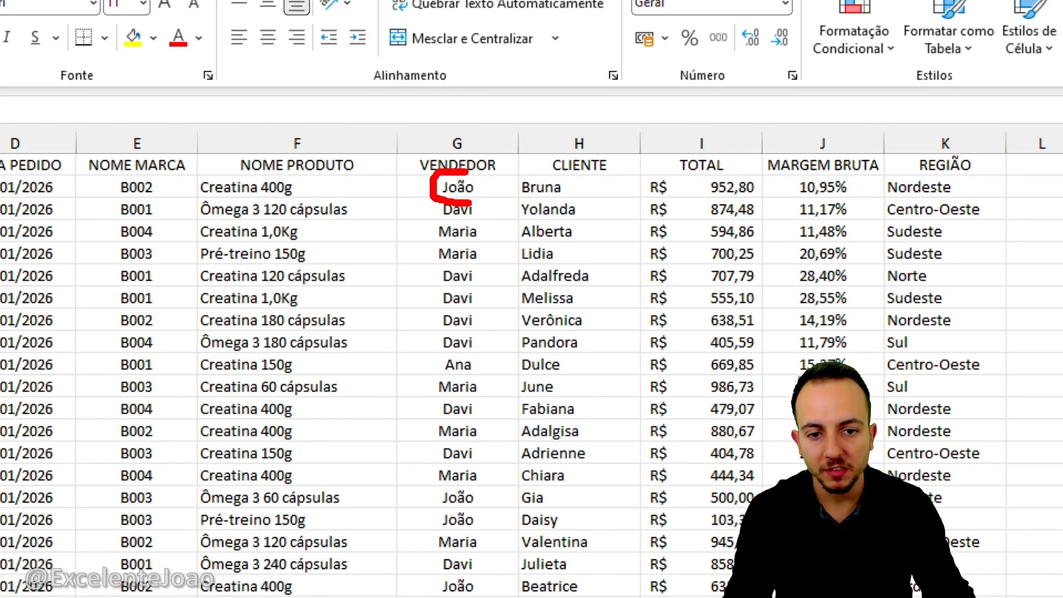
{"action": "mouse_move", "coordinate": [471, 200]}
{"action": "left_mouse_down"}
{"action": "mouse_move", "coordinate": [466, 170]}
{"action": "mouse_move", "coordinate": [606, 188]}
{"action": "left_mouse_up"}
{"action": "left_click_drag", "start_coordinate": [485, 180], "coordinate": [693, 174]}
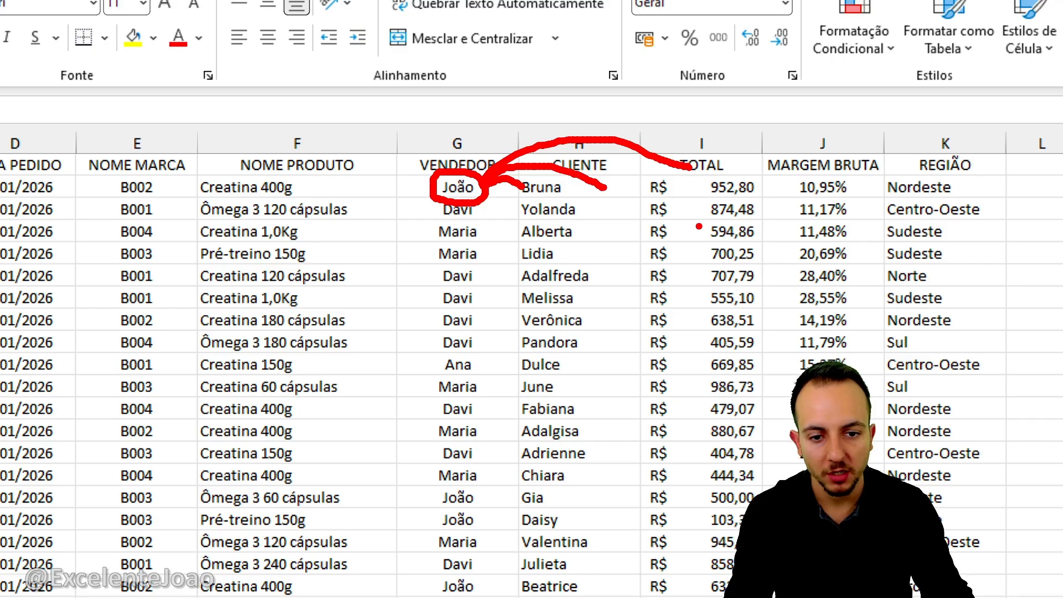
{"action": "mouse_move", "coordinate": [472, 478]}
{"action": "left_mouse_down"}
{"action": "mouse_move", "coordinate": [455, 482]}
{"action": "mouse_move", "coordinate": [437, 523]}
{"action": "mouse_move", "coordinate": [481, 483]}
{"action": "mouse_move", "coordinate": [390, 452]}
{"action": "left_mouse_up"}
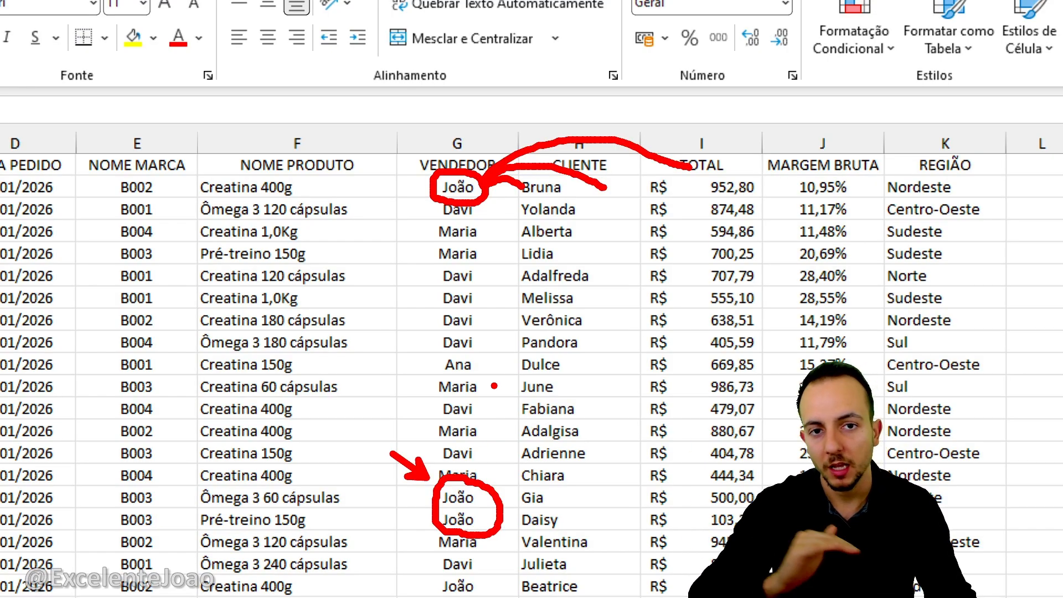
{"action": "mouse_move", "coordinate": [476, 127]}
{"action": "left_mouse_down"}
{"action": "mouse_move", "coordinate": [413, 119]}
{"action": "mouse_move", "coordinate": [365, 132]}
{"action": "left_mouse_up"}
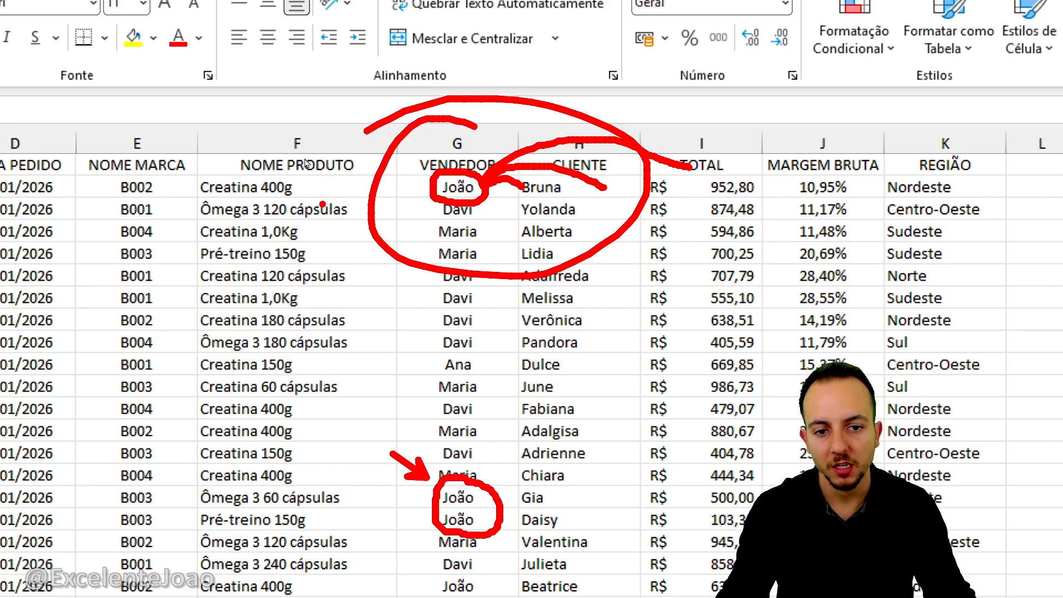
{"action": "key", "text": "Escape"}
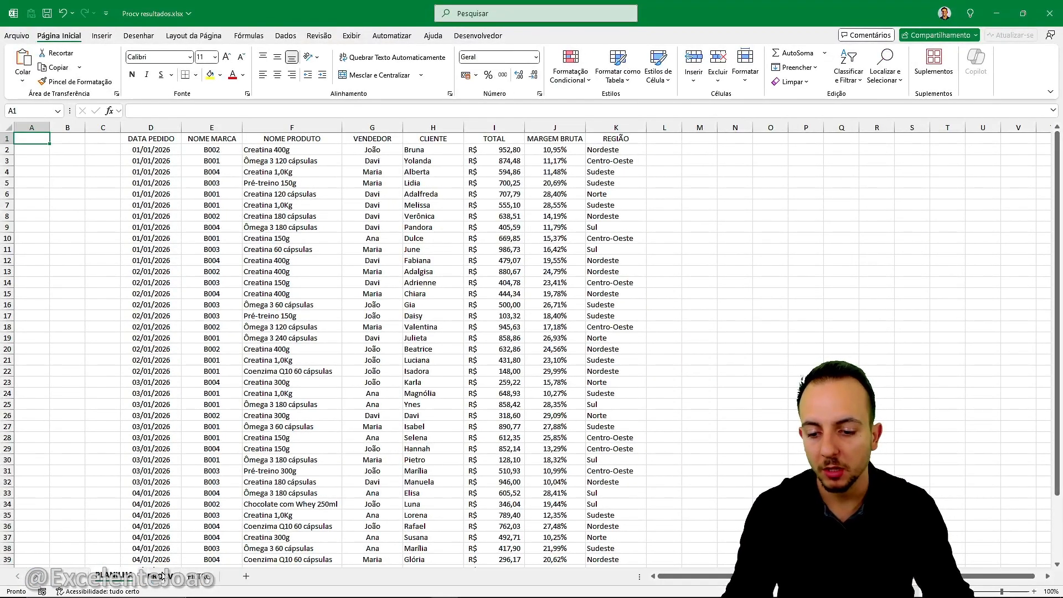
- Review on the PROCV sheet how the seller's name in B3 pairs with the sequence numbers starting in B7
{"action": "left_click", "coordinate": [160, 576]}
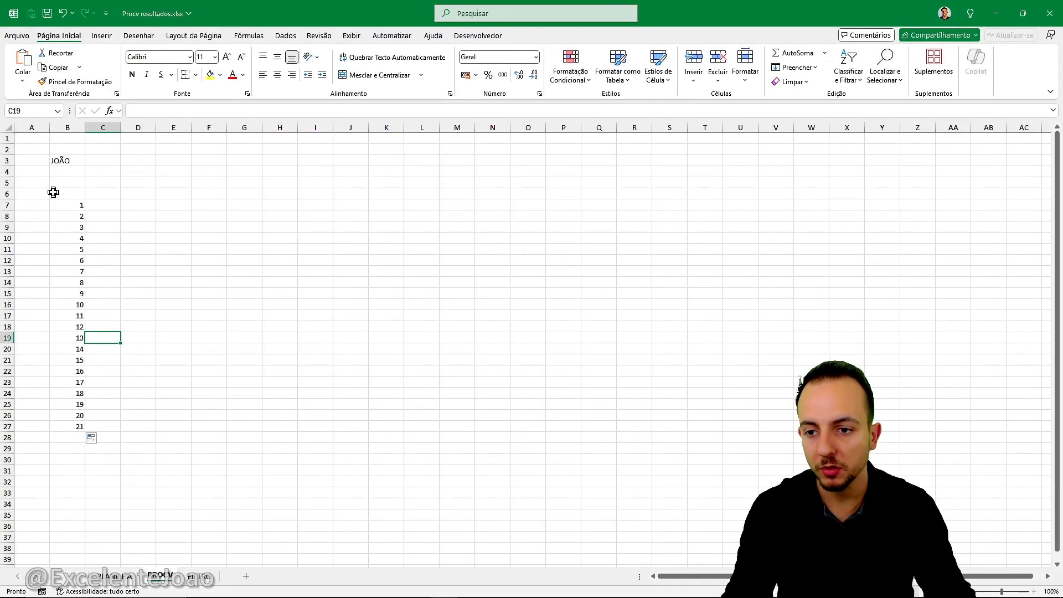
{"action": "key", "text": "ctrl+2"}
{"action": "mouse_move", "coordinate": [72, 204]}
{"action": "left_mouse_down"}
{"action": "mouse_move", "coordinate": [59, 201]}
{"action": "mouse_move", "coordinate": [58, 215]}
{"action": "left_mouse_up"}
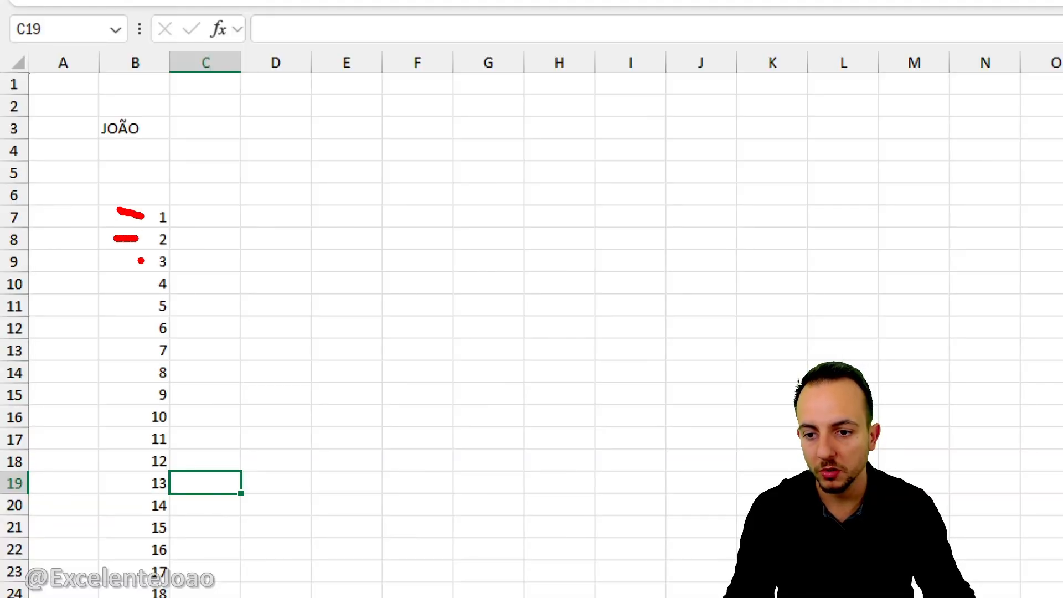
{"action": "left_click_drag", "start_coordinate": [141, 261], "coordinate": [119, 270]}
{"action": "left_click_drag", "start_coordinate": [138, 292], "coordinate": [116, 304]}
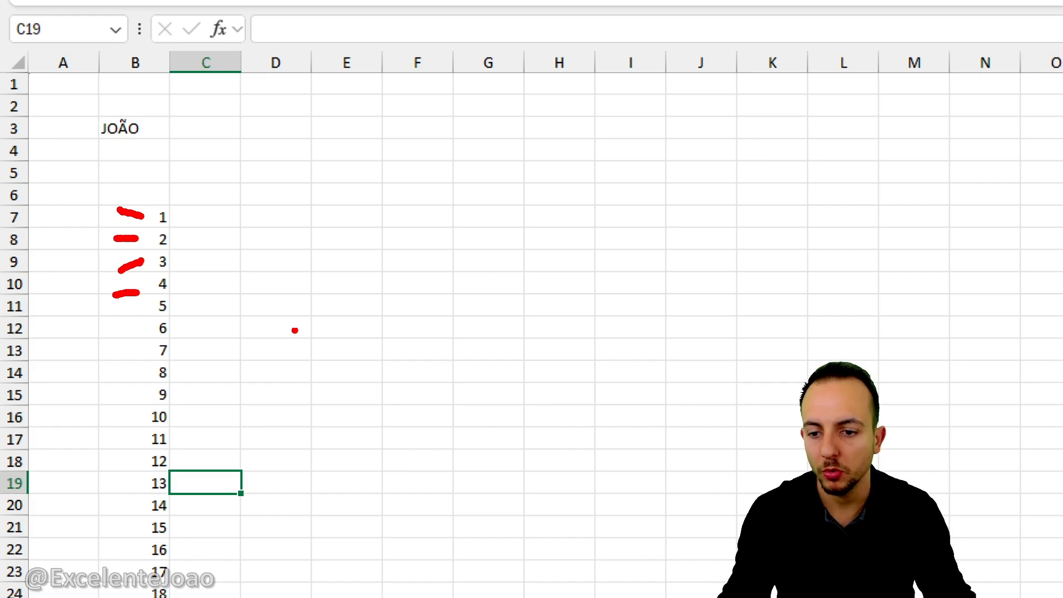
{"action": "key", "text": "Escape"}
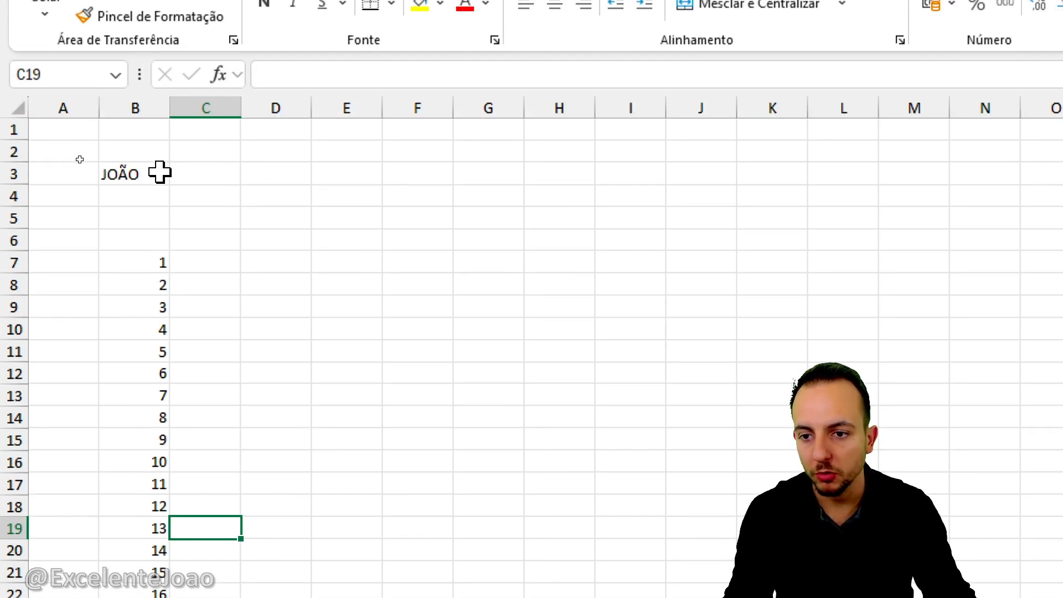
{"action": "left_click", "coordinate": [159, 29]}
{"action": "left_click", "coordinate": [155, 259]}
{"action": "left_click", "coordinate": [143, 177]}
{"action": "left_click", "coordinate": [148, 281]}
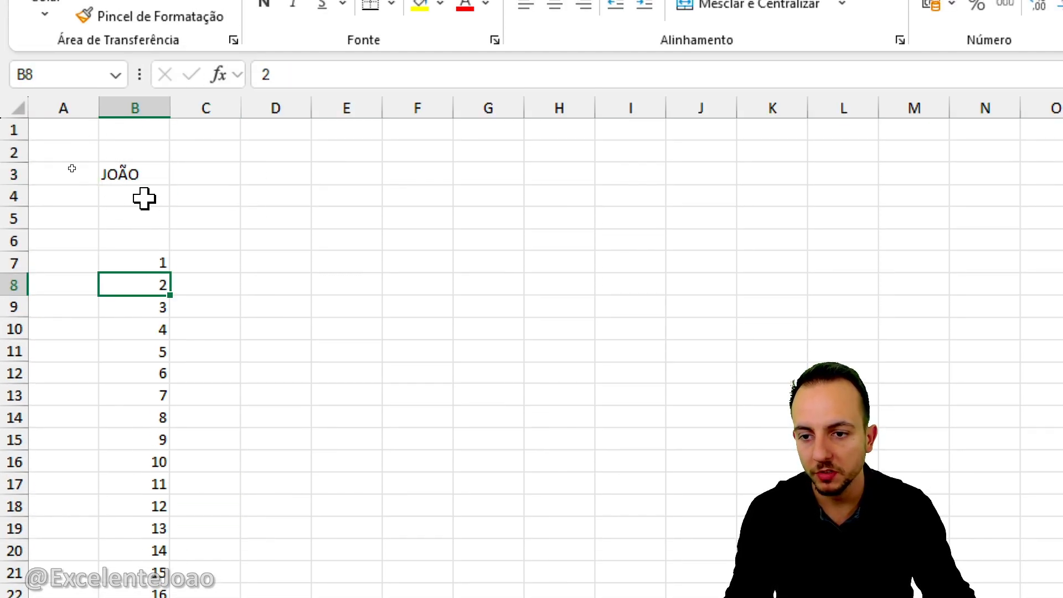
{"action": "left_click", "coordinate": [144, 177]}
{"action": "left_click", "coordinate": [152, 328]}
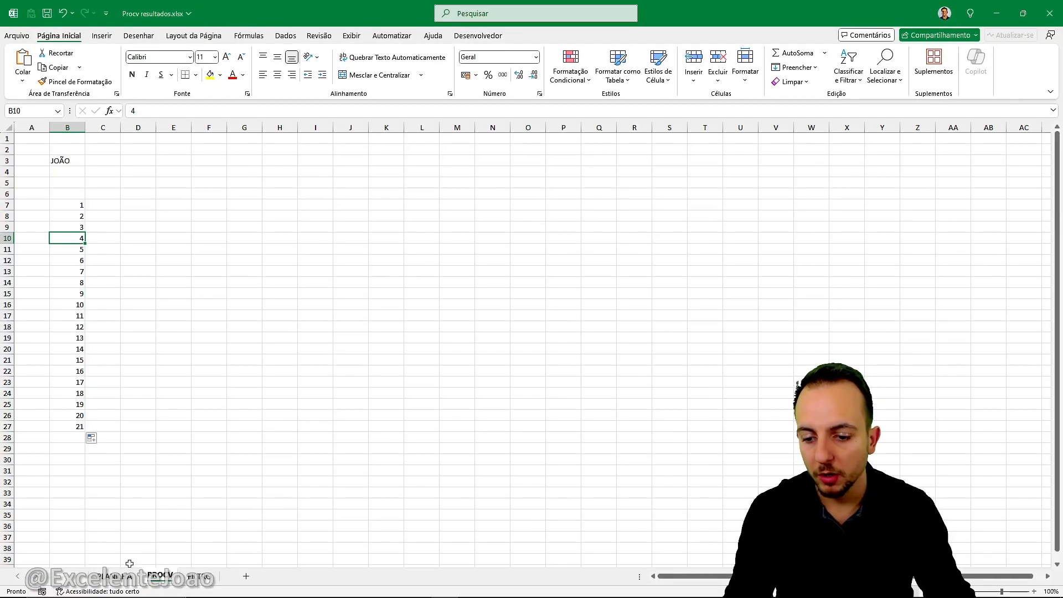
- Widen column A on the PLANILHA sheet and enter the header CONTAGEM in A1
{"action": "left_click", "coordinate": [120, 579]}
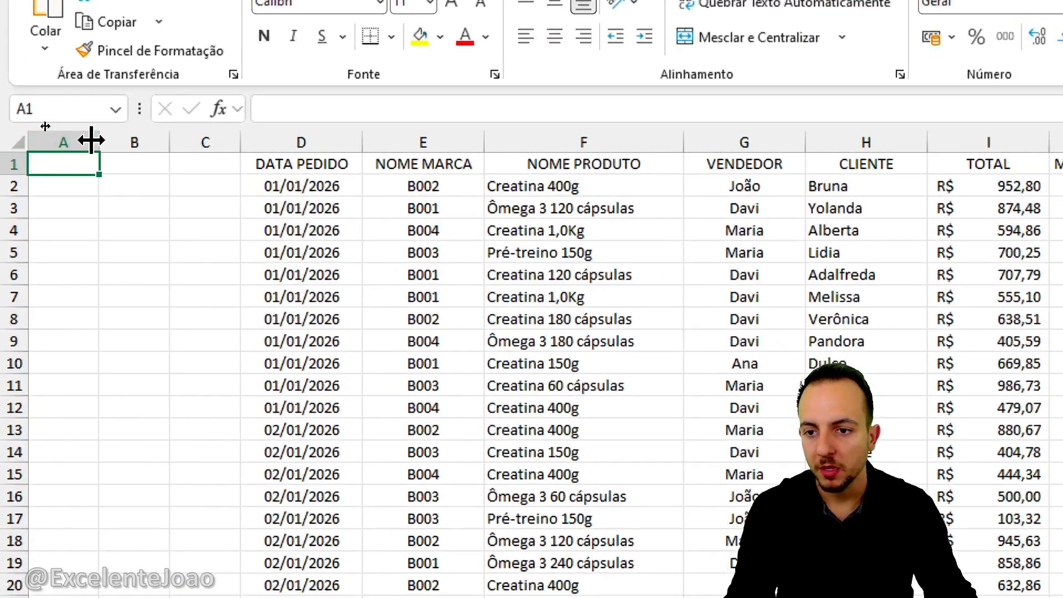
{"action": "left_click_drag", "start_coordinate": [49, 127], "coordinate": [65, 126]}
{"action": "left_click_drag", "start_coordinate": [131, 140], "coordinate": [139, 140]}
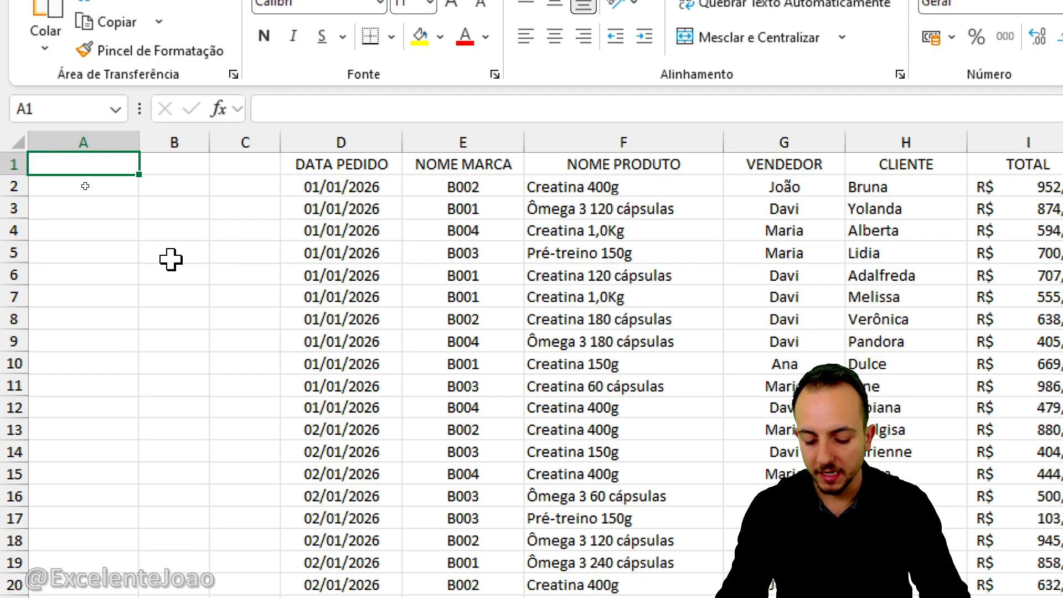
{"action": "type", "text": "CONTAGEM"}
{"action": "key", "text": "Return"}
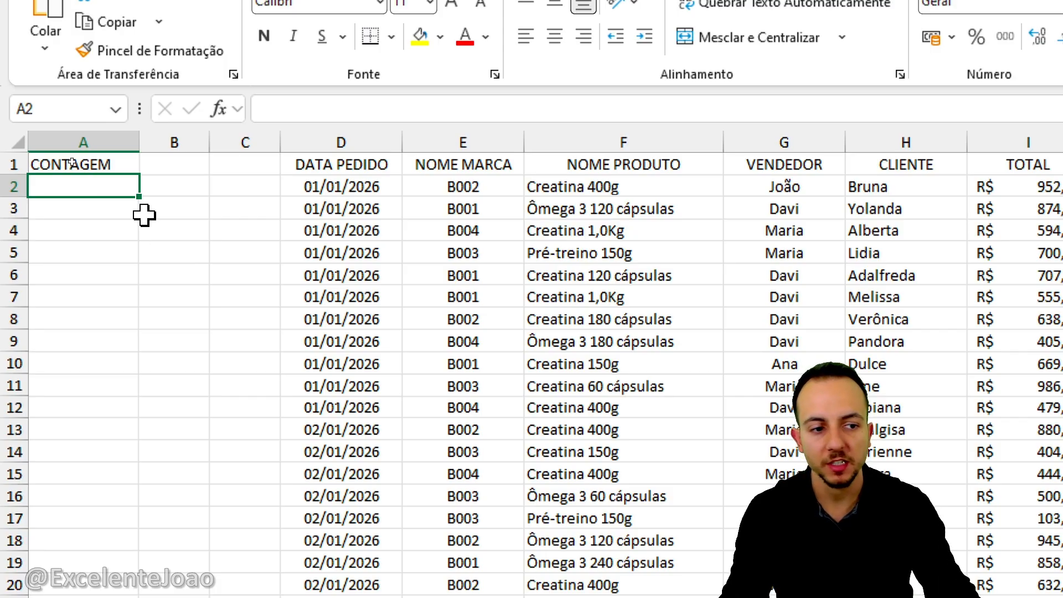
{"action": "key", "text": "ctrl+2"}
{"action": "left_click_drag", "start_coordinate": [809, 170], "coordinate": [815, 172]}
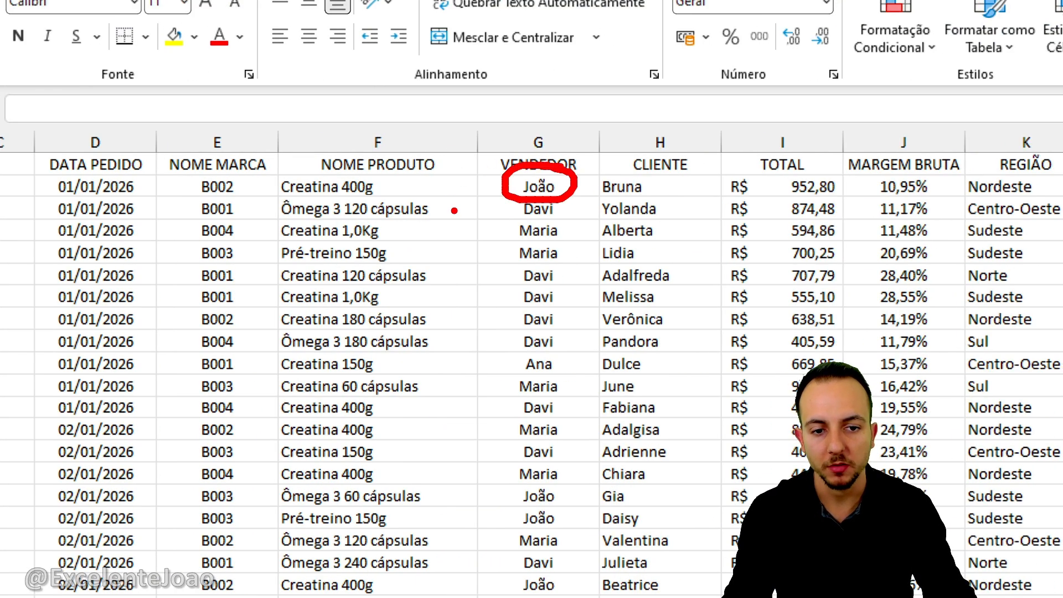
{"action": "key", "text": "Escape"}
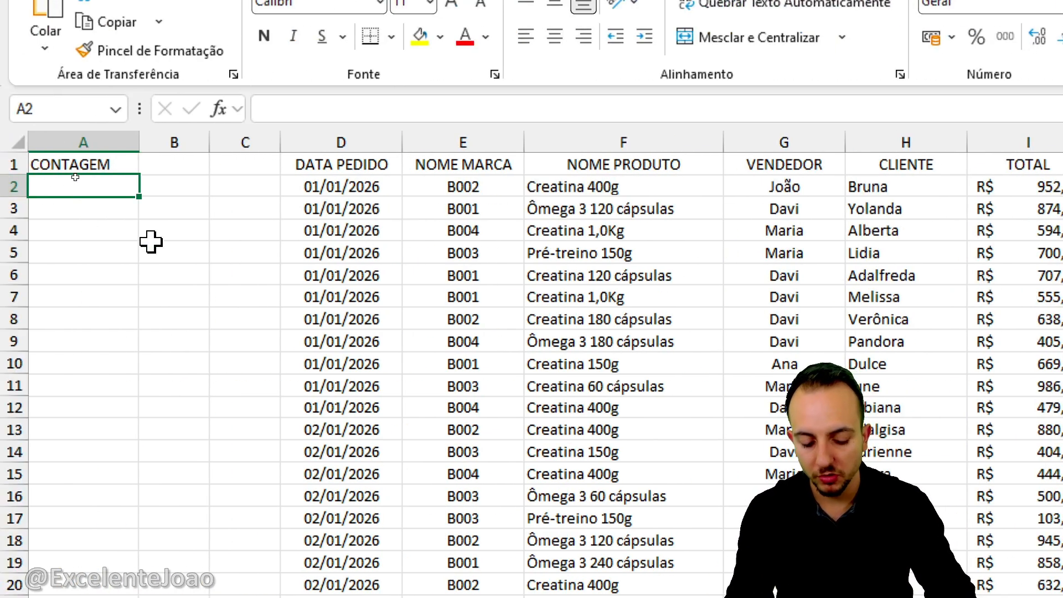
- Enter =CONT.SES($G$1:G2;G2) in A2 to keep a running count of each seller's occurrences
{"action": "type", "text": "=CONT.SE"}
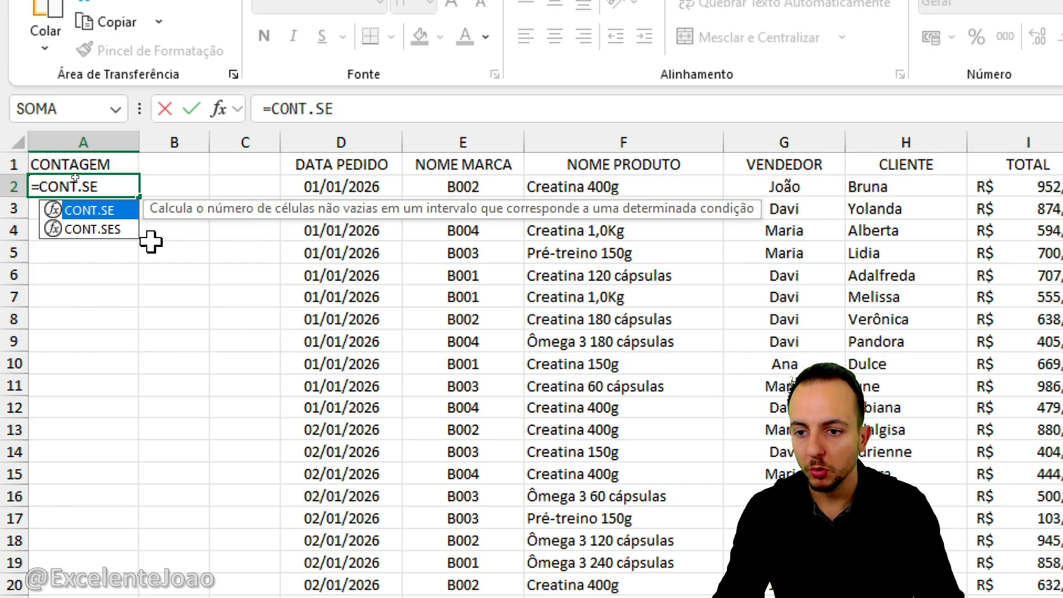
{"action": "type", "text": "S"}
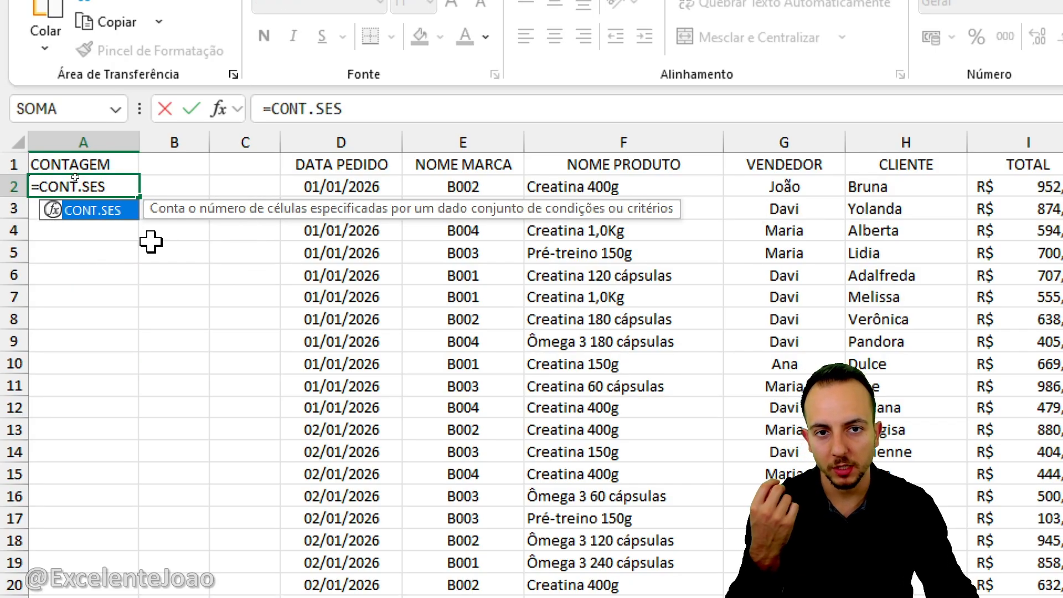
{"action": "double_click", "coordinate": [112, 217]}
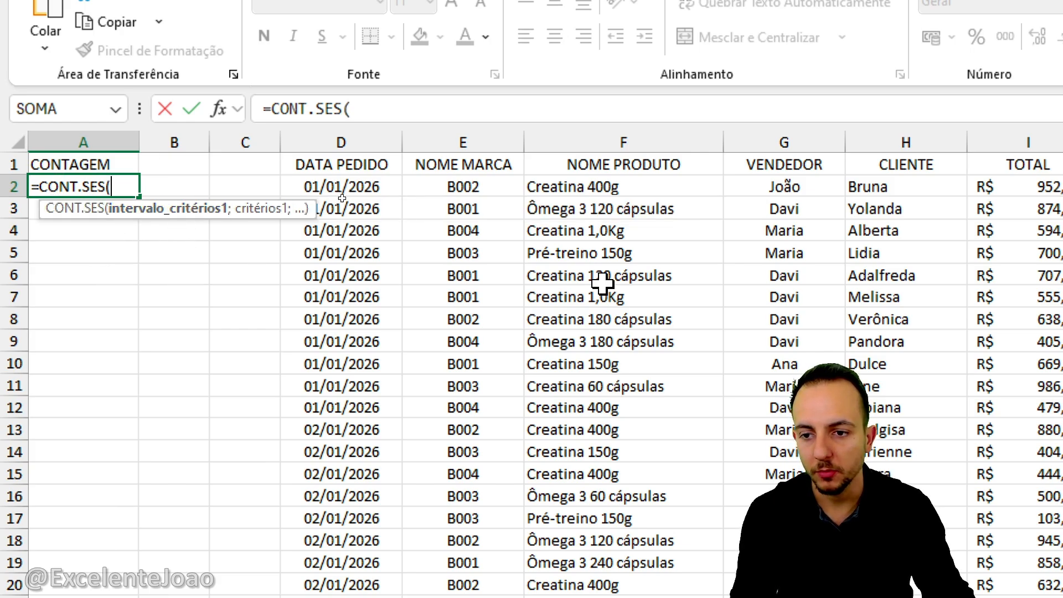
{"action": "left_click", "coordinate": [812, 172]}
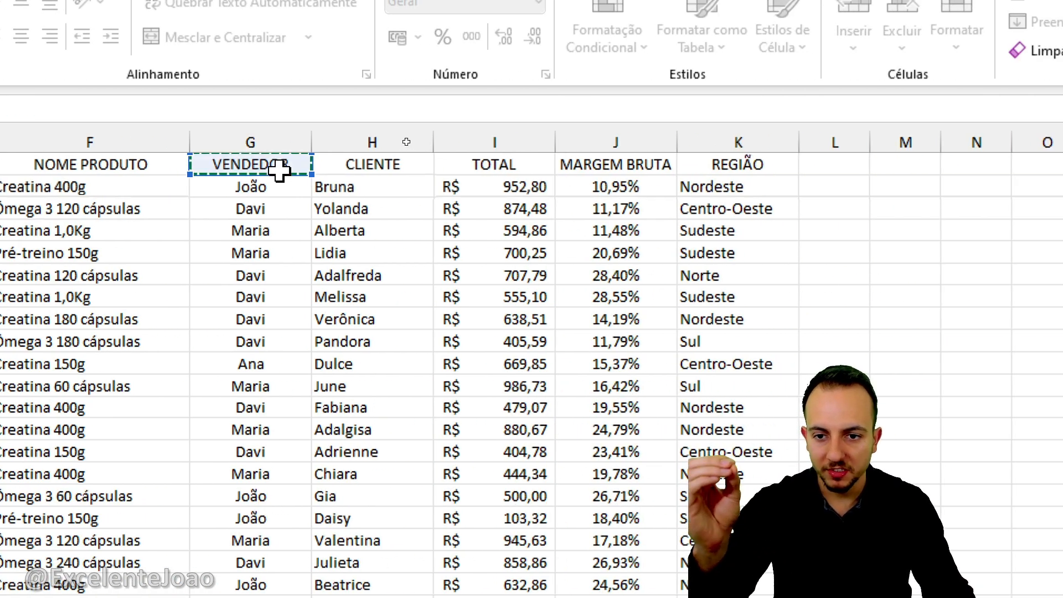
{"action": "left_click_drag", "start_coordinate": [279, 171], "coordinate": [281, 189]}
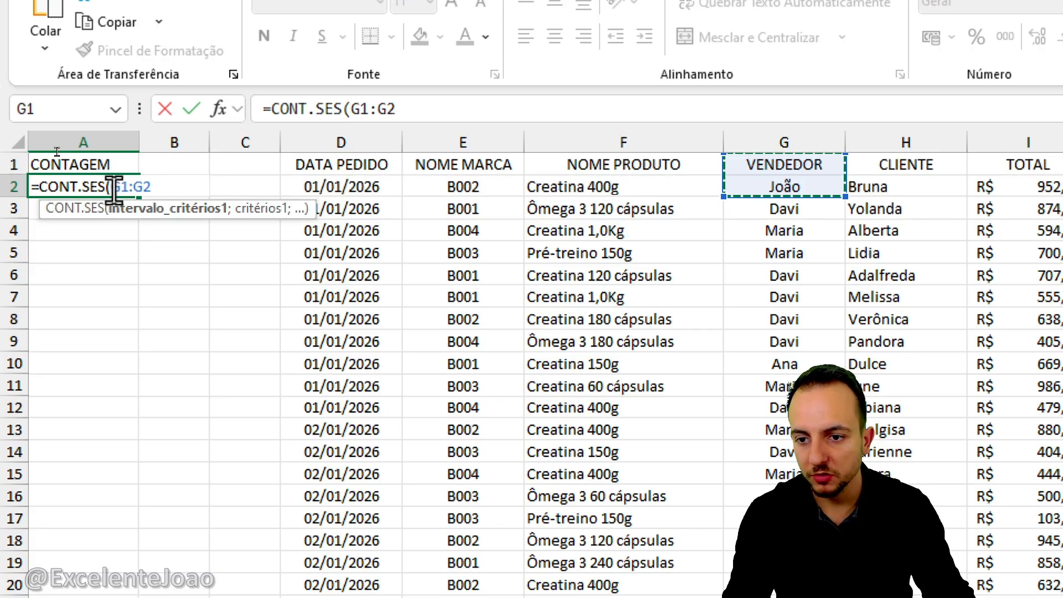
{"action": "mouse_move", "coordinate": [112, 188]}
{"action": "left_mouse_down"}
{"action": "mouse_move", "coordinate": [175, 199]}
{"action": "mouse_move", "coordinate": [127, 190]}
{"action": "left_mouse_up"}
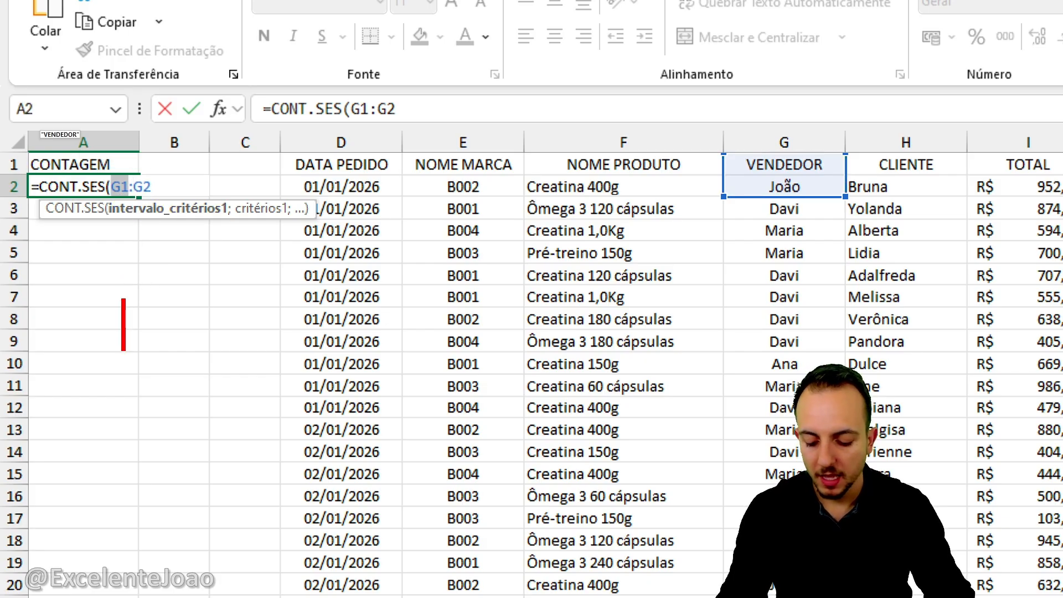
{"action": "key", "text": "F4"}
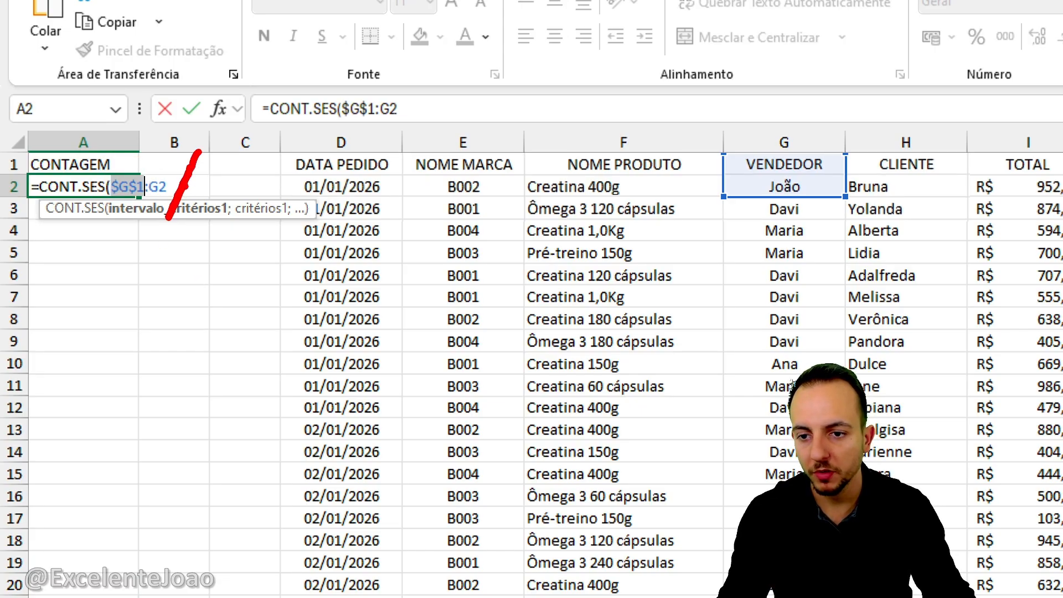
{"action": "type", "text": ";"}
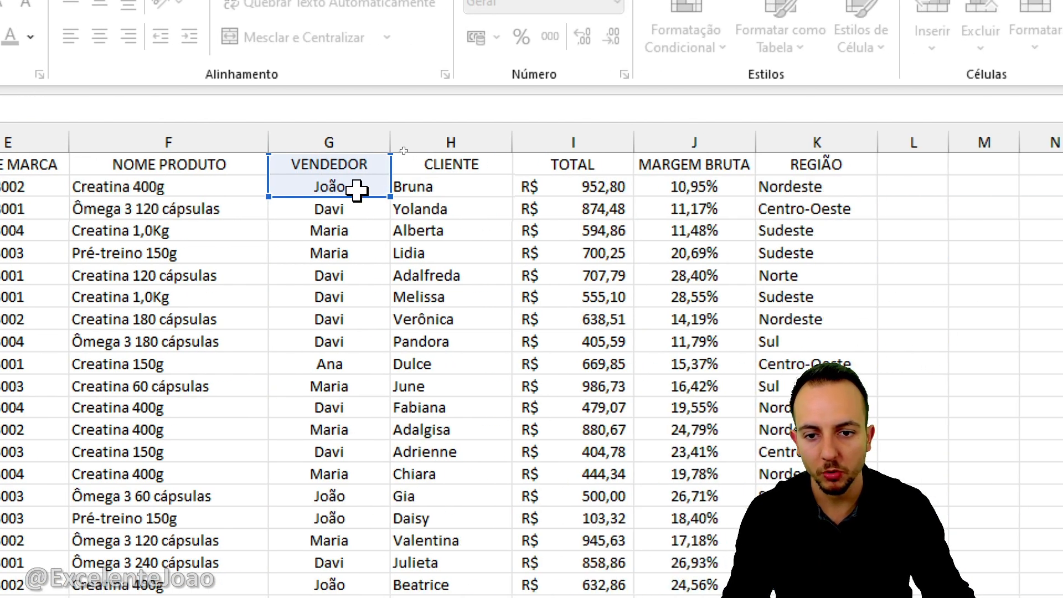
{"action": "left_click", "coordinate": [804, 185]}
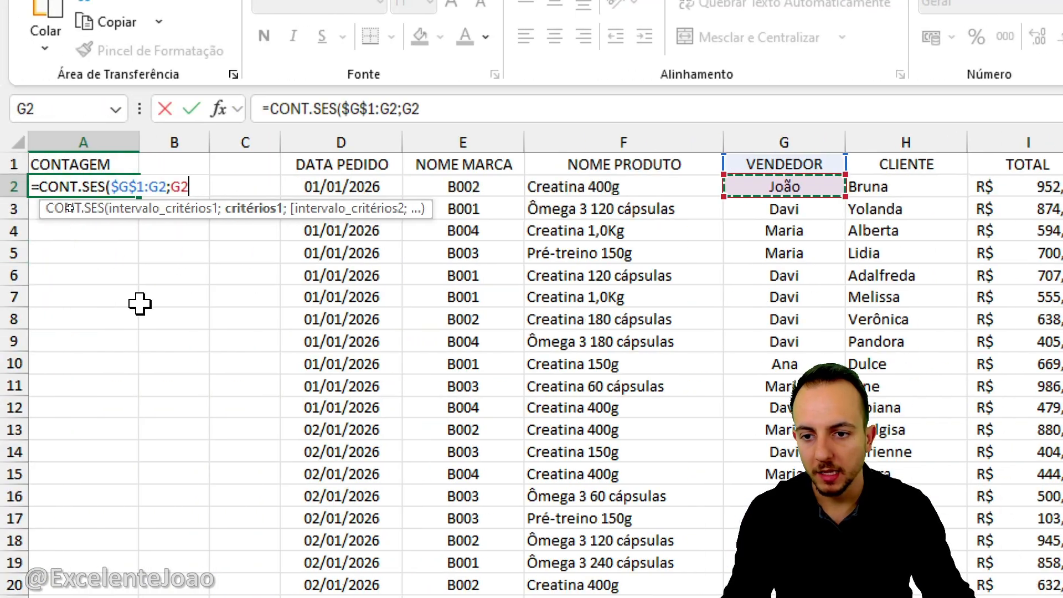
{"action": "key", "text": "Return"}
- Copy the A2 running-count formula down column A through row 45
{"action": "left_click", "coordinate": [135, 186]}
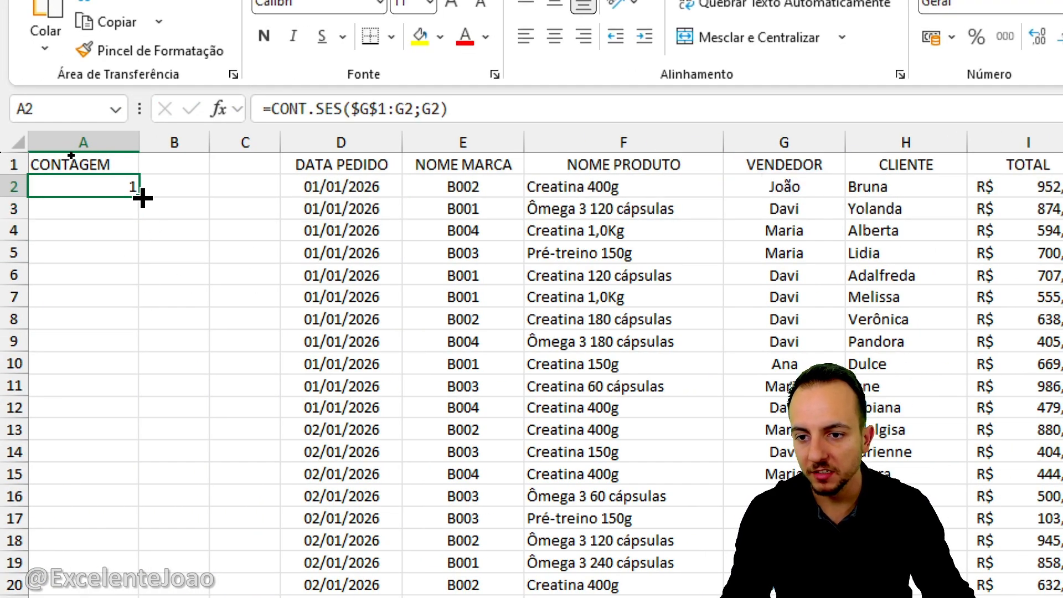
{"action": "left_click_drag", "start_coordinate": [139, 197], "coordinate": [138, 597]}
{"action": "left_click_drag", "start_coordinate": [138, 534], "coordinate": [138, 597]}
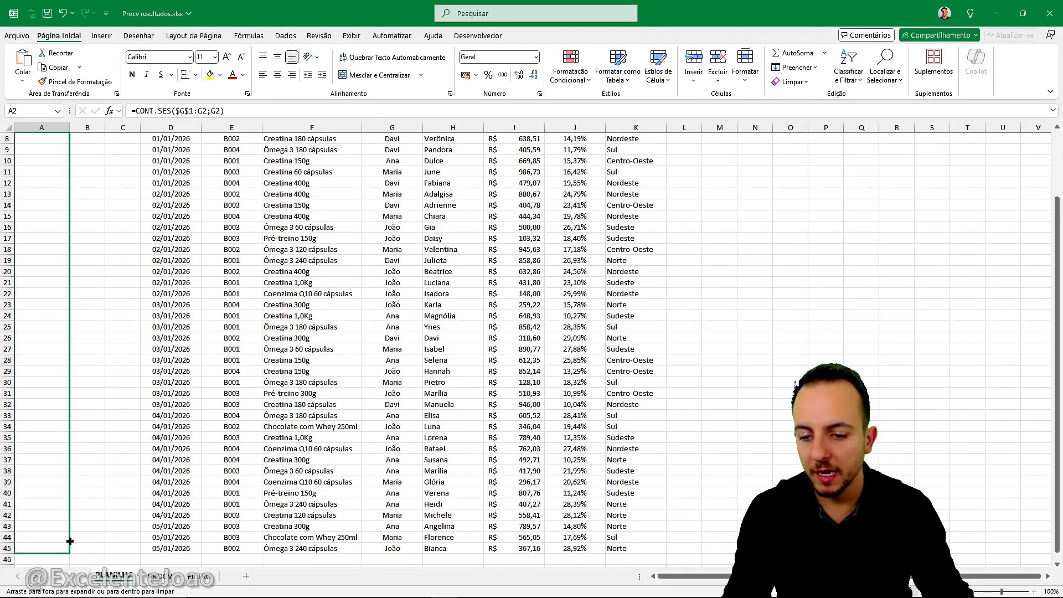
{"action": "left_click_drag", "start_coordinate": [69, 549], "coordinate": [70, 546]}
{"action": "scroll", "coordinate": [87, 299], "scroll_direction": "up", "scroll_amount": 3}
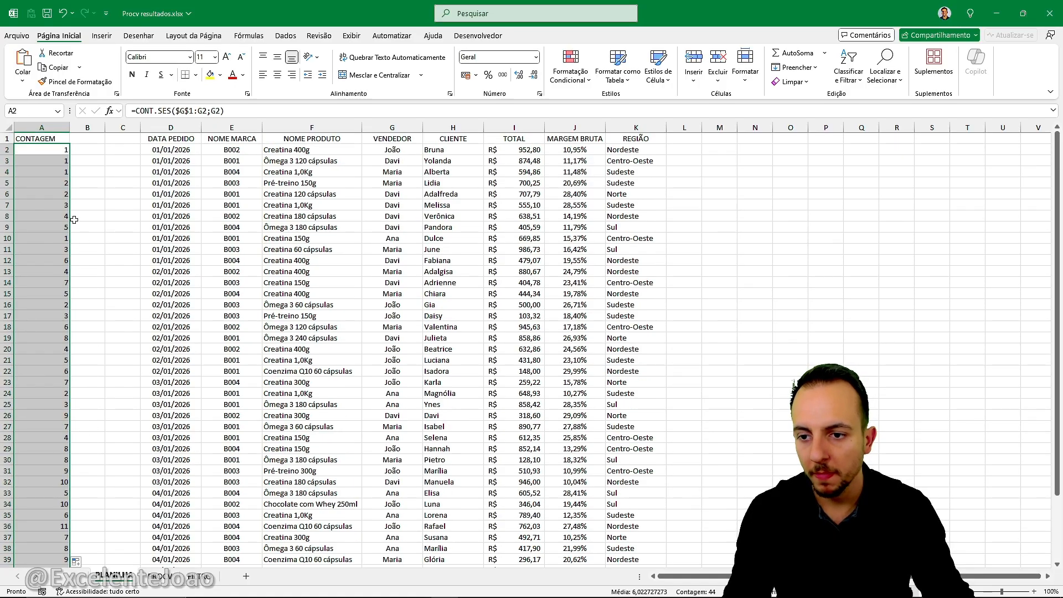
- Compare the CONTAGEM numbers with the repeated occurrences in rows 2, 16 and 17 of the first seller in VENDEDOR
{"action": "left_click", "coordinate": [52, 149]}
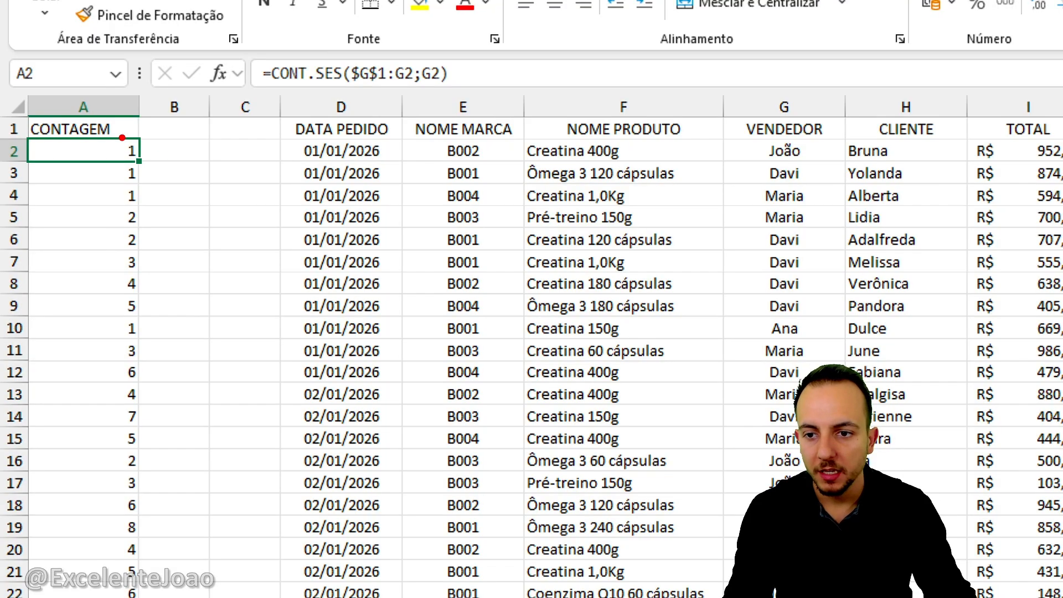
{"action": "mouse_move", "coordinate": [114, 134]}
{"action": "left_mouse_down"}
{"action": "mouse_move", "coordinate": [151, 160]}
{"action": "mouse_move", "coordinate": [839, 165]}
{"action": "left_mouse_up"}
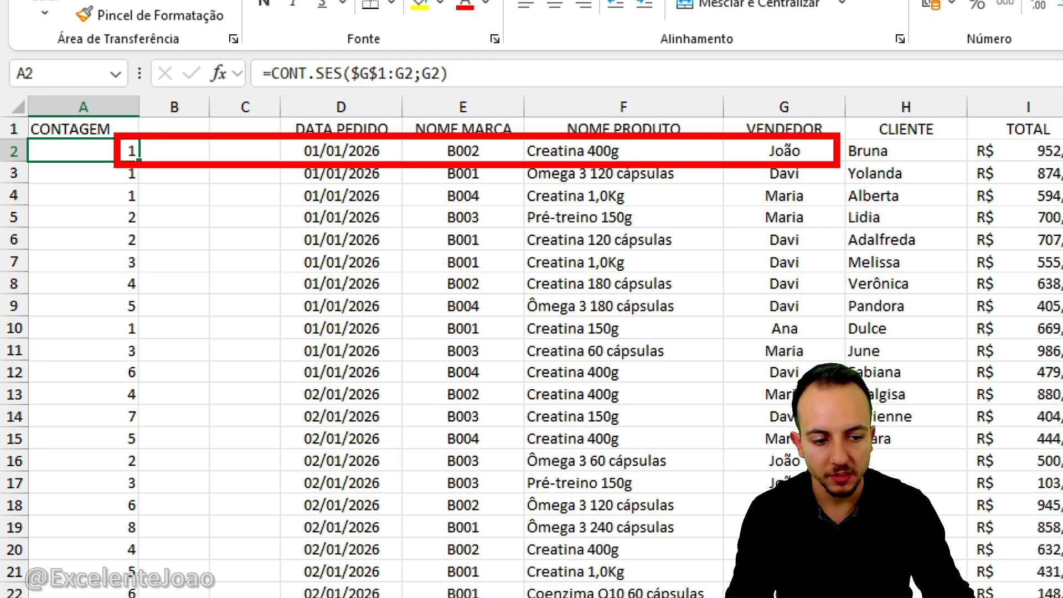
{"action": "mouse_move", "coordinate": [798, 444]}
{"action": "left_mouse_down"}
{"action": "mouse_move", "coordinate": [435, 493]}
{"action": "mouse_move", "coordinate": [112, 476]}
{"action": "mouse_move", "coordinate": [234, 402]}
{"action": "left_mouse_up"}
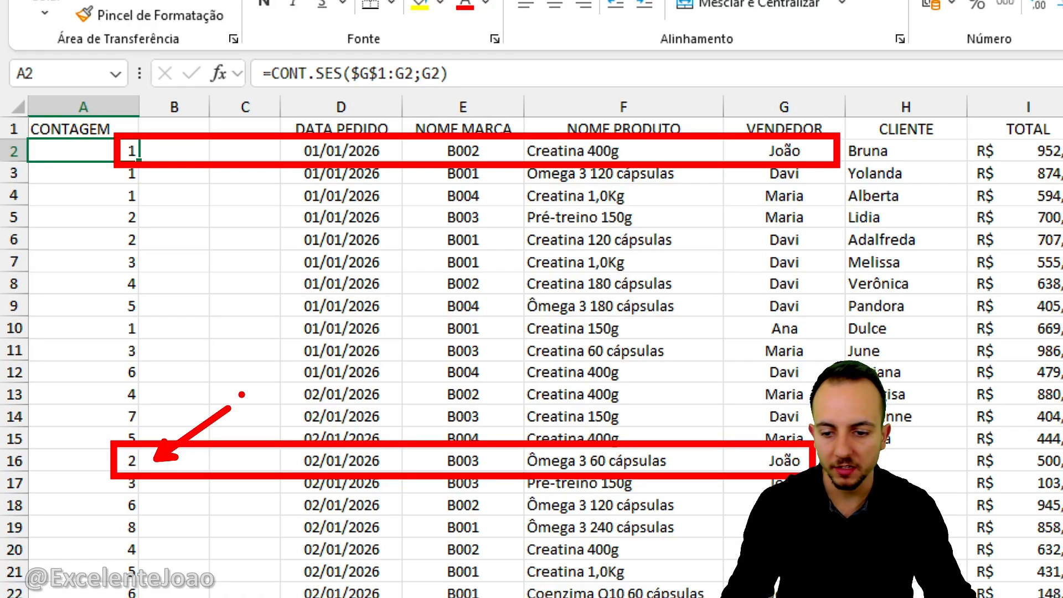
{"action": "key", "text": "ctrl+z"}
{"action": "key", "text": "ctrl+z"}
{"action": "mouse_move", "coordinate": [108, 470]}
{"action": "left_mouse_down"}
{"action": "mouse_move", "coordinate": [542, 503]}
{"action": "mouse_move", "coordinate": [798, 494]}
{"action": "left_mouse_up"}
{"action": "left_click_drag", "start_coordinate": [158, 481], "coordinate": [239, 418]}
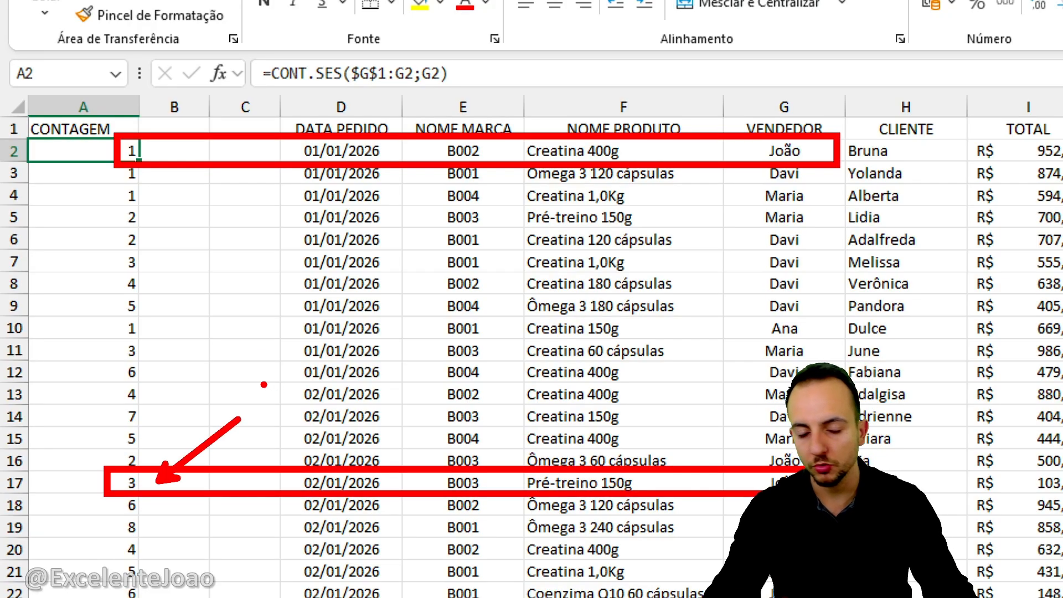
{"action": "key", "text": "Escape"}
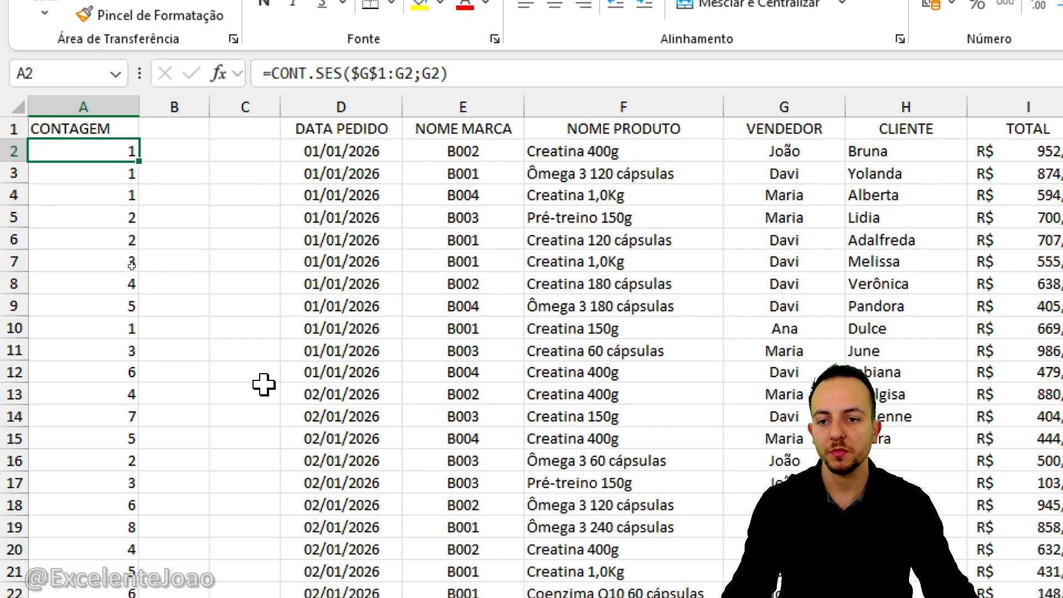
- Enter =G2&A2 in B2 to join the seller's name with its running count
{"action": "left_click", "coordinate": [200, 151]}
{"action": "type", "text": "="}
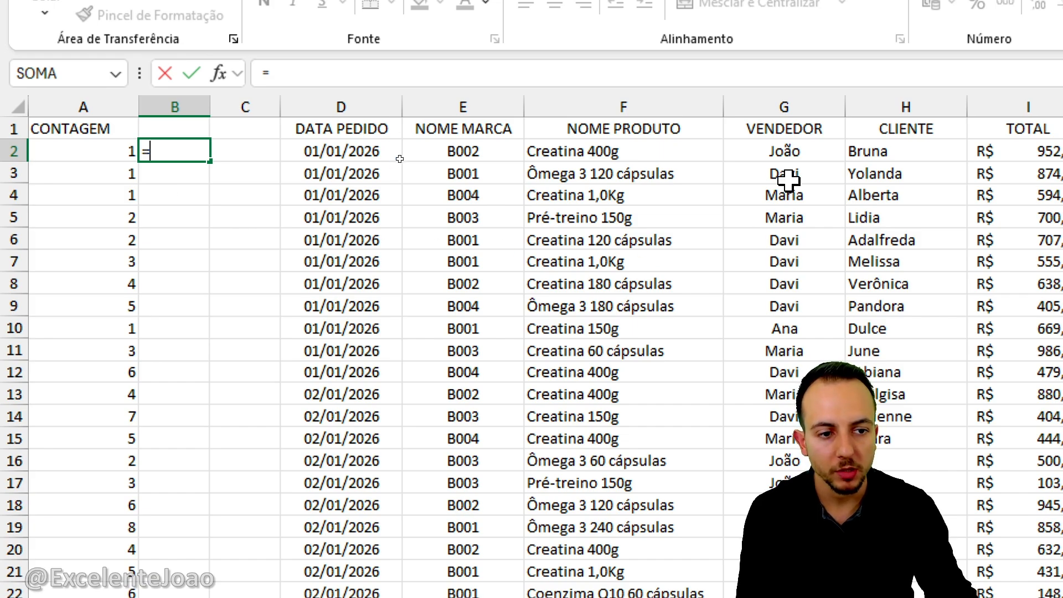
{"action": "left_click", "coordinate": [800, 156]}
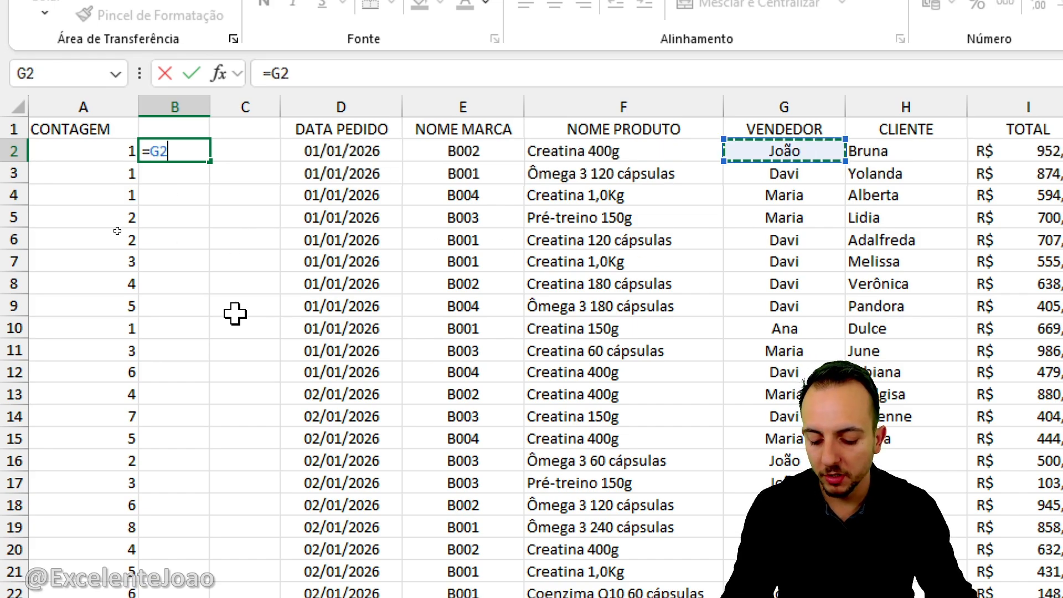
{"action": "type", "text": "&"}
{"action": "left_click", "coordinate": [98, 148]}
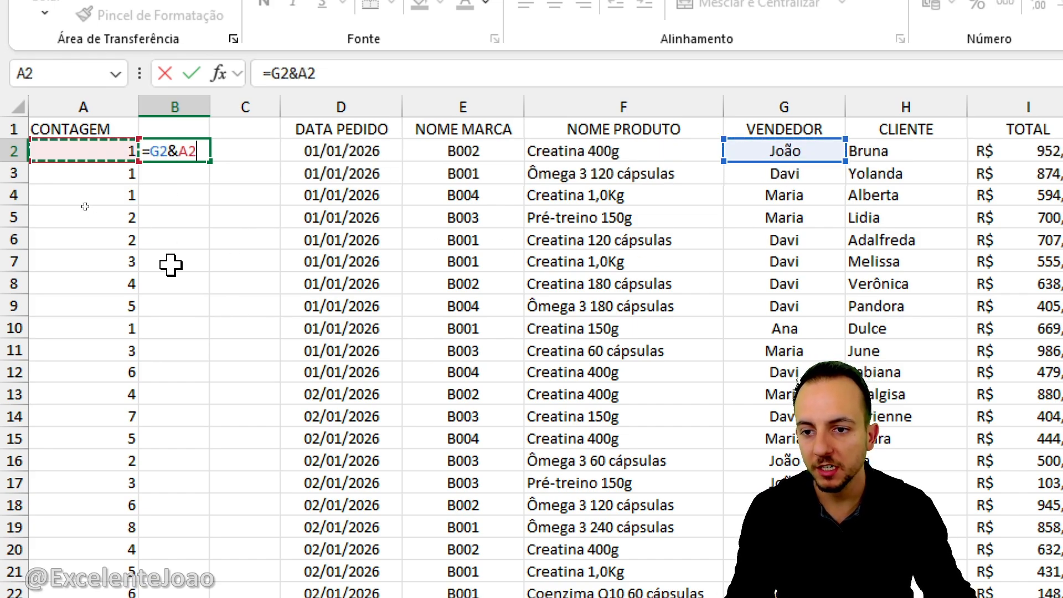
{"action": "key", "text": "Return"}
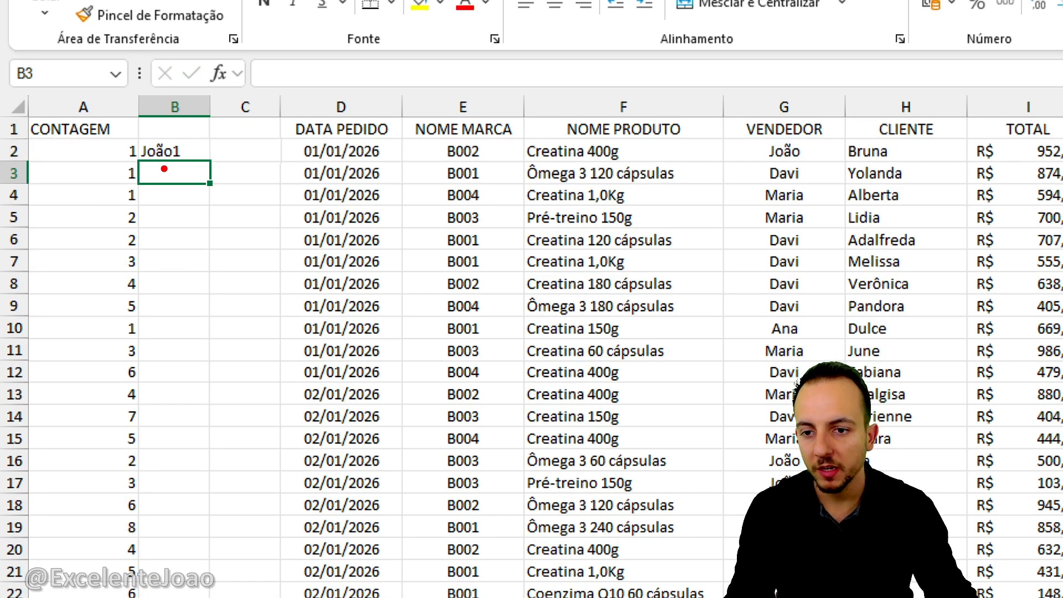
- Examine the combined key in B2 against the seller names listed in the VENDEDOR column
{"action": "mouse_move", "coordinate": [130, 132]}
{"action": "left_mouse_down"}
{"action": "mouse_move", "coordinate": [184, 159]}
{"action": "mouse_move", "coordinate": [254, 243]}
{"action": "left_mouse_up"}
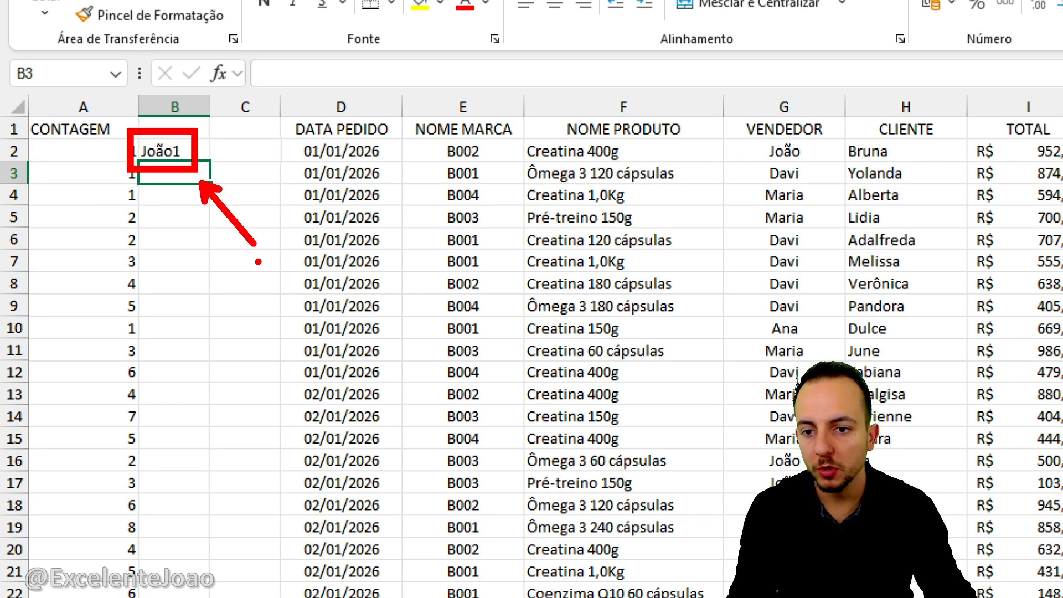
{"action": "left_click_drag", "start_coordinate": [743, 151], "coordinate": [705, 147]}
{"action": "left_click_drag", "start_coordinate": [754, 168], "coordinate": [716, 169]}
{"action": "left_click_drag", "start_coordinate": [750, 194], "coordinate": [709, 194]}
{"action": "left_click_drag", "start_coordinate": [728, 217], "coordinate": [697, 222]}
{"action": "key", "text": "Escape"}
- Copy the B2 key formula down column B through the last order row
{"action": "left_click", "coordinate": [202, 150]}
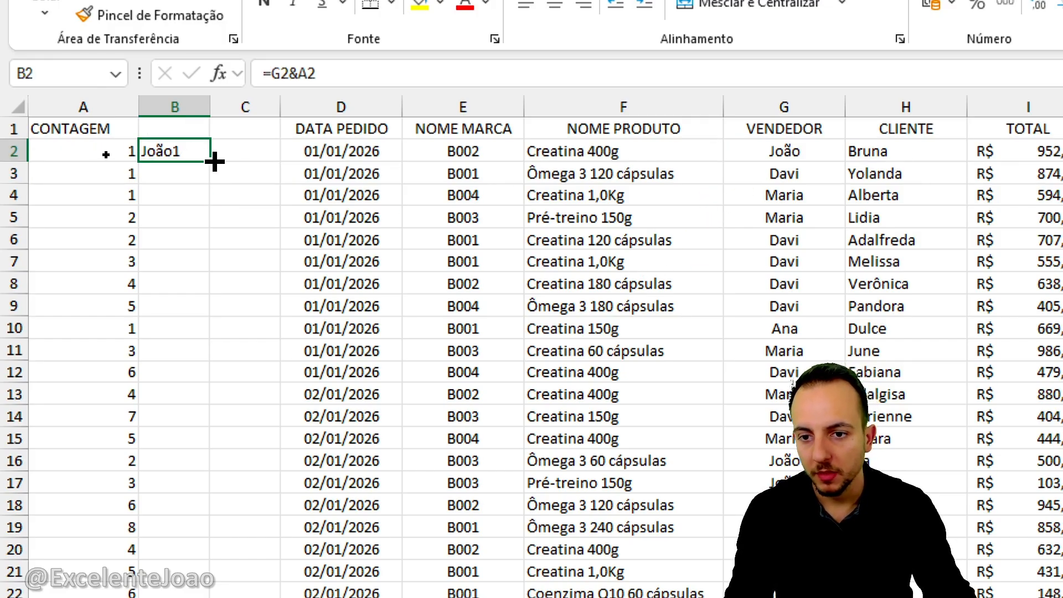
{"action": "left_click_drag", "start_coordinate": [211, 162], "coordinate": [189, 597]}
{"action": "left_click_drag", "start_coordinate": [84, 562], "coordinate": [84, 554]}
{"action": "left_click", "coordinate": [87, 472]}
{"action": "scroll", "coordinate": [88, 471], "scroll_direction": "up", "scroll_amount": 3}
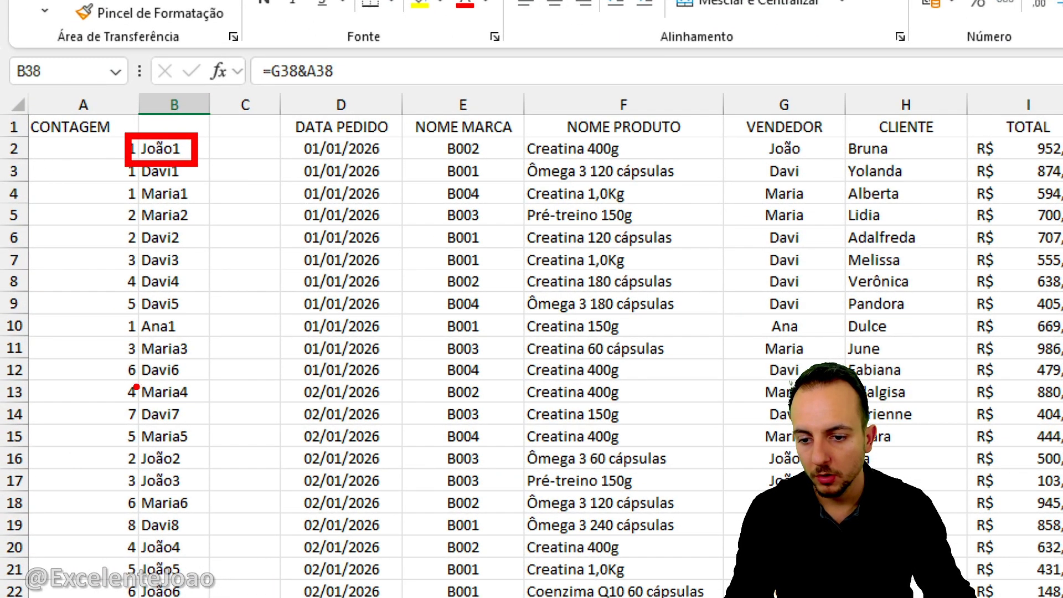
- Examine the numbered keys in column B for the first seller and the two helper columns A and B
{"action": "left_click_drag", "start_coordinate": [132, 444], "coordinate": [197, 496]}
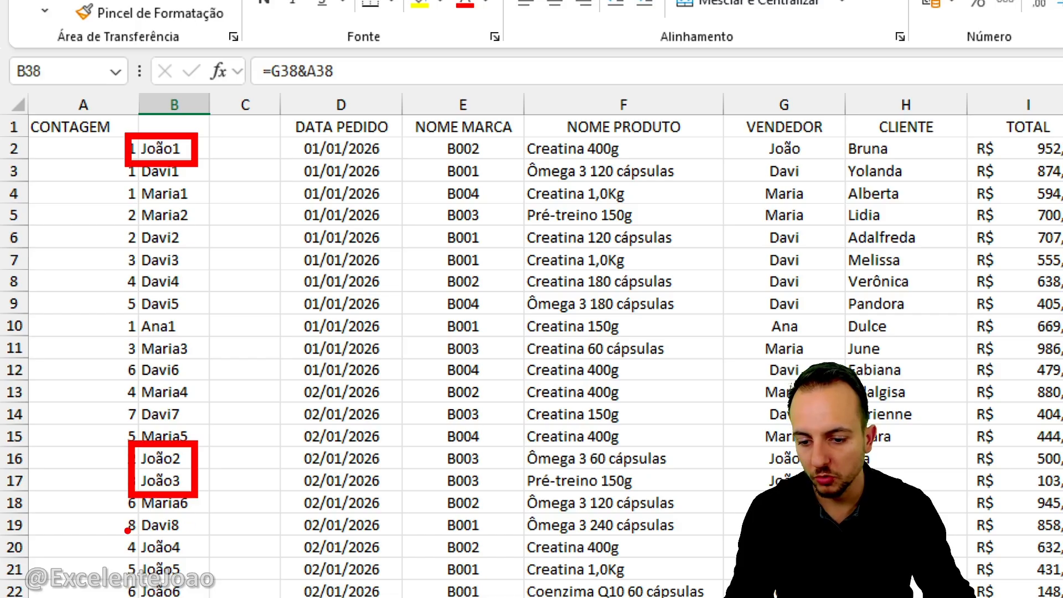
{"action": "left_click_drag", "start_coordinate": [128, 531], "coordinate": [198, 595]}
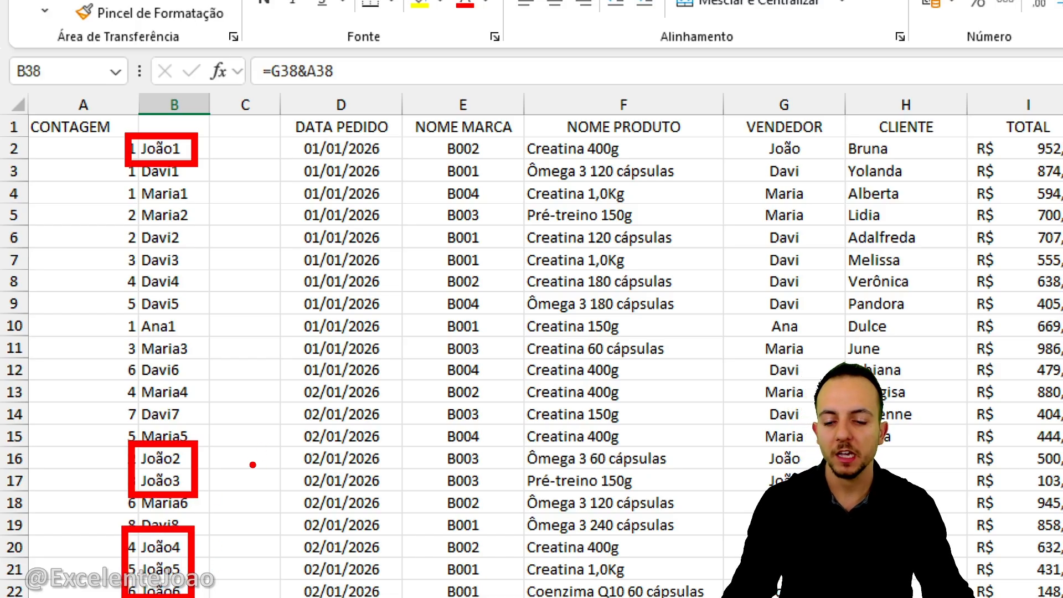
{"action": "key", "text": "Escape"}
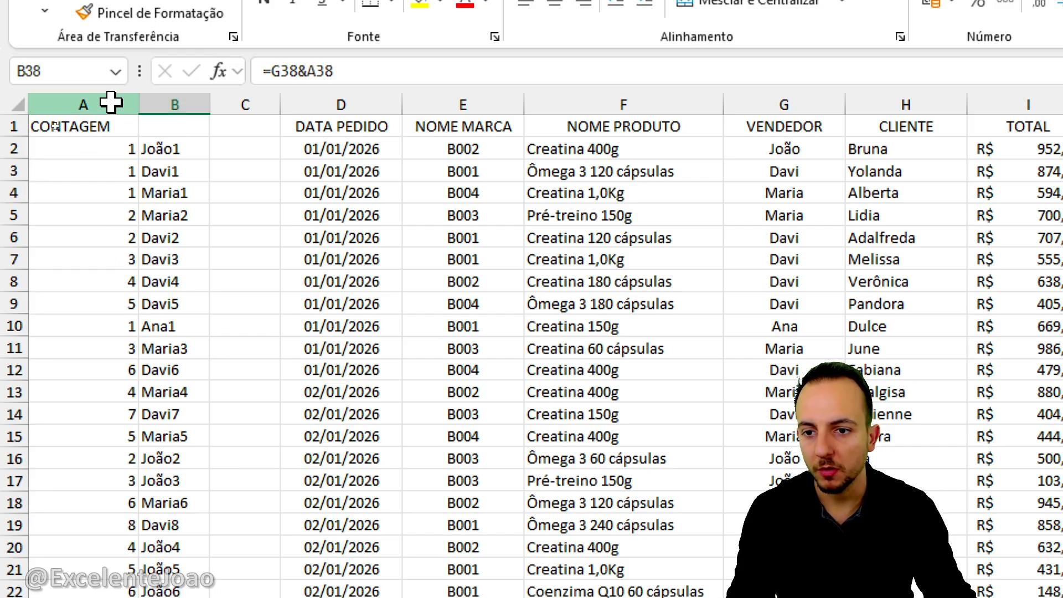
{"action": "left_click_drag", "start_coordinate": [111, 102], "coordinate": [171, 103]}
{"action": "left_click", "coordinate": [239, 258]}
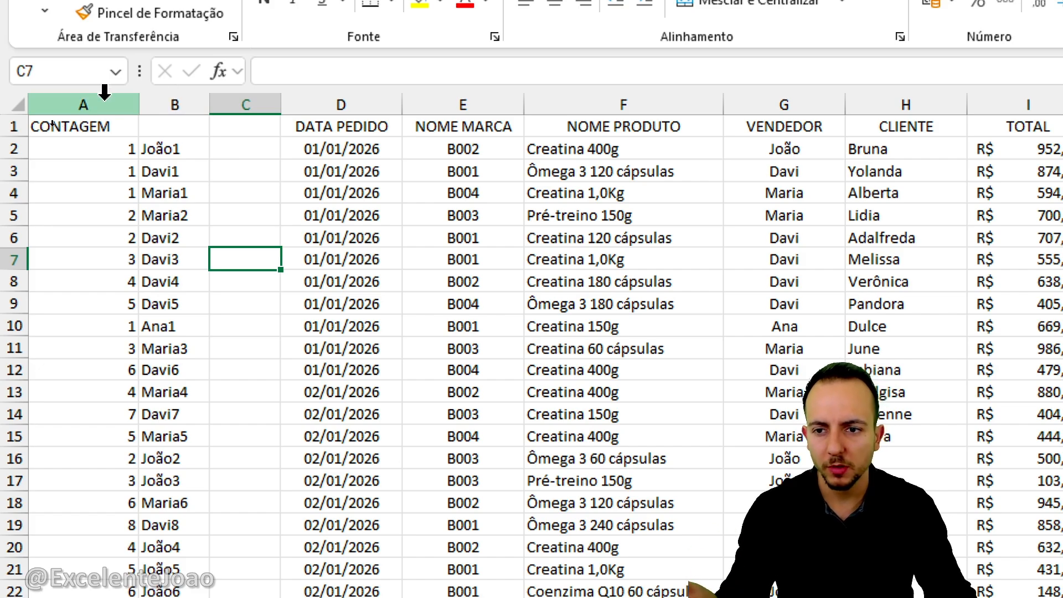
{"action": "left_click_drag", "start_coordinate": [98, 90], "coordinate": [179, 90]}
- Delete the empty column C so that DATA PEDIDO sits directly beside the key column
{"action": "left_click", "coordinate": [243, 94]}
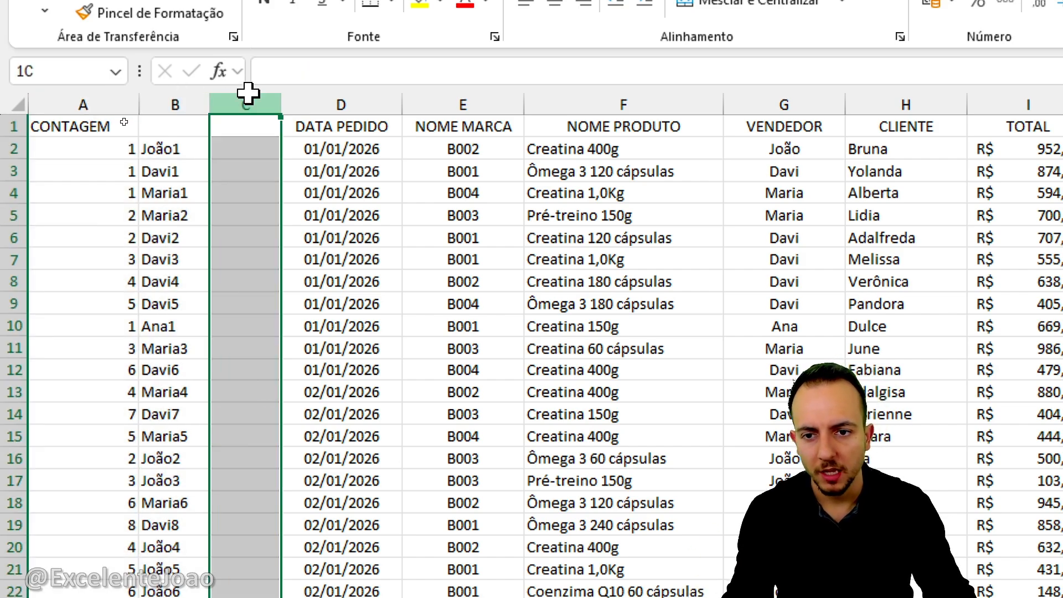
{"action": "right_click", "coordinate": [253, 100]}
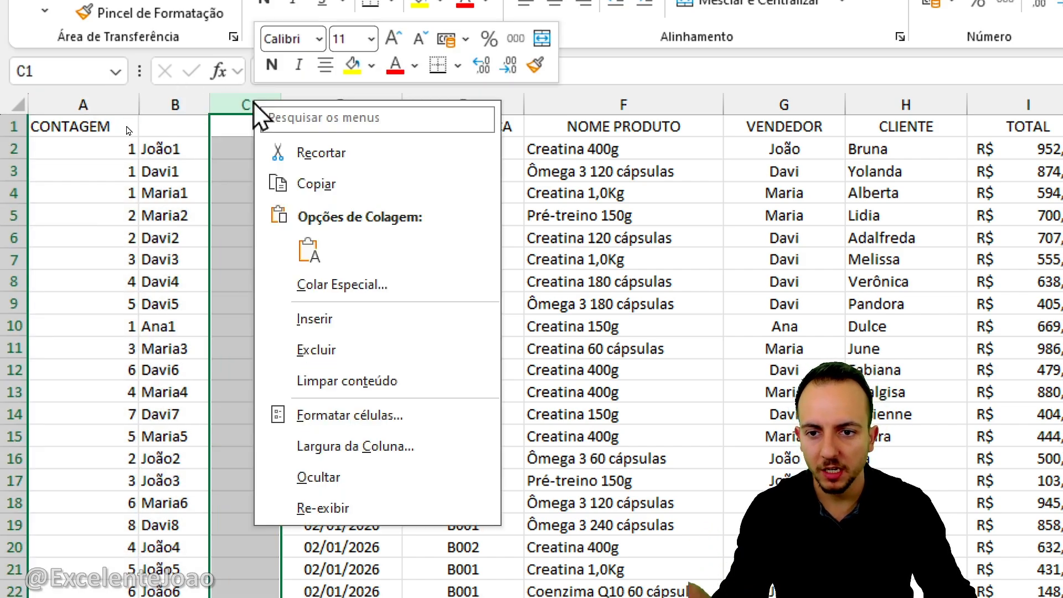
{"action": "left_click", "coordinate": [352, 347]}
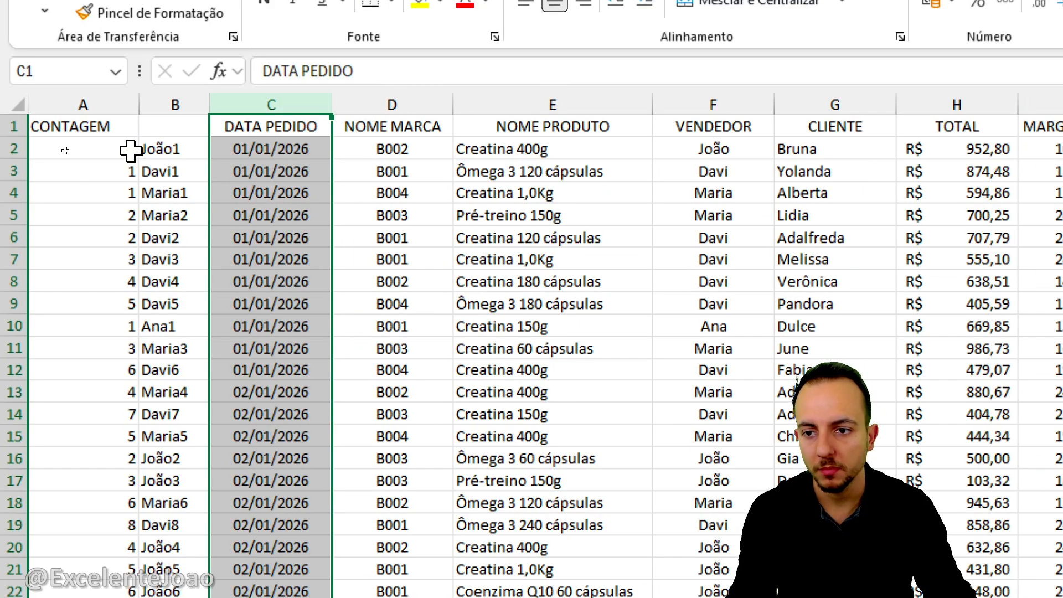
{"action": "left_click", "coordinate": [102, 127]}
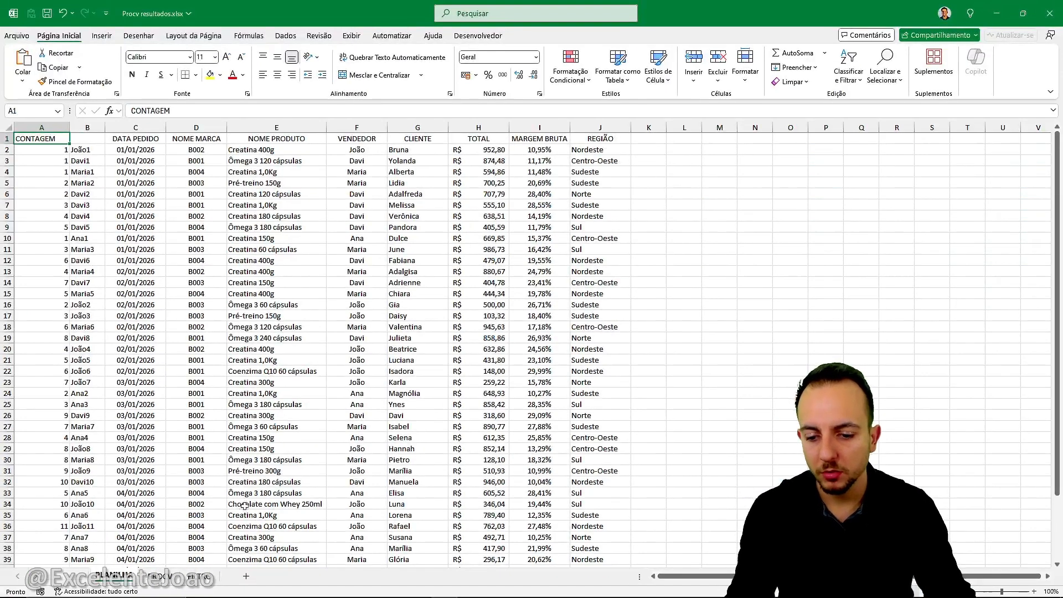
- Go to cell C7 on the PROCV sheet and review the columns beside the sequence numbers where the order fields belong
{"action": "left_click", "coordinate": [160, 576]}
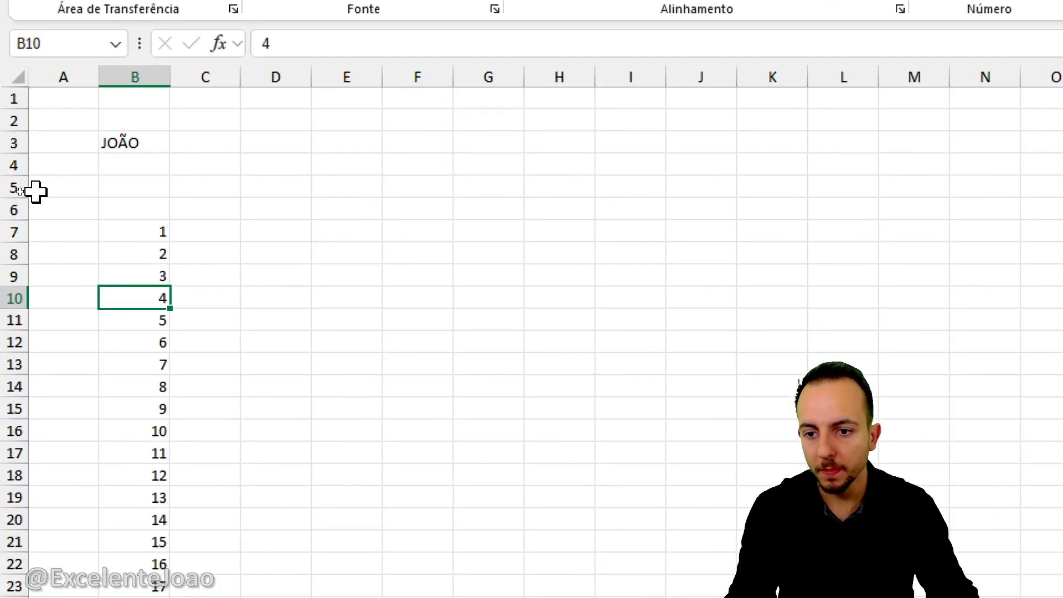
{"action": "left_click", "coordinate": [89, 202]}
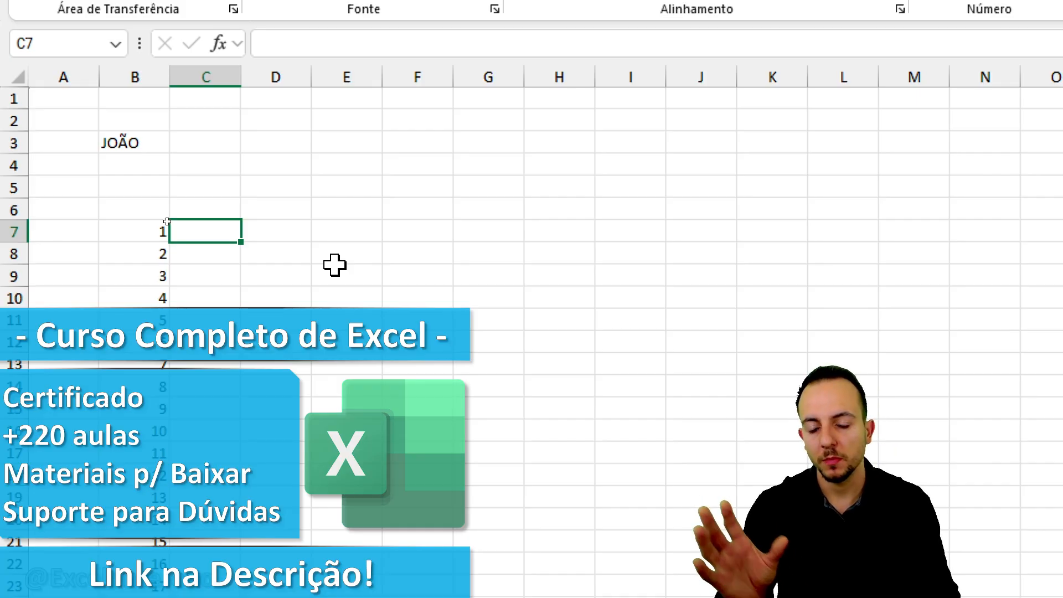
{"action": "key", "text": "ctrl+2"}
{"action": "left_click_drag", "start_coordinate": [188, 202], "coordinate": [174, 391]}
{"action": "left_click_drag", "start_coordinate": [269, 194], "coordinate": [267, 379]}
{"action": "left_click_drag", "start_coordinate": [353, 200], "coordinate": [360, 354]}
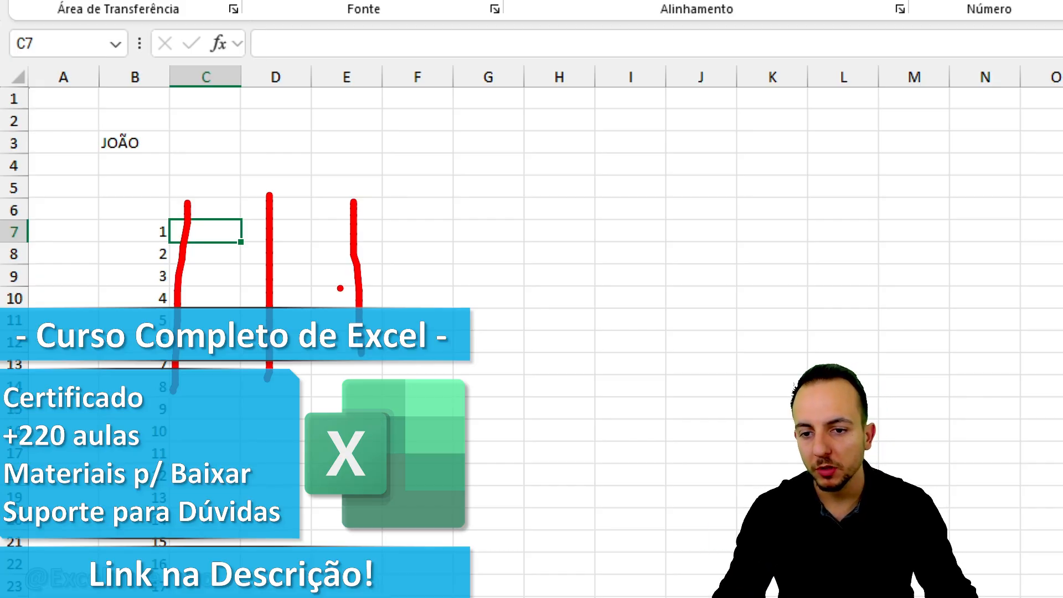
{"action": "key", "text": "ctrl+z"}
{"action": "key", "text": "ctrl+z"}
{"action": "key", "text": "ctrl+z"}
{"action": "left_click_drag", "start_coordinate": [215, 214], "coordinate": [238, 130]}
{"action": "left_click_drag", "start_coordinate": [292, 217], "coordinate": [327, 142]}
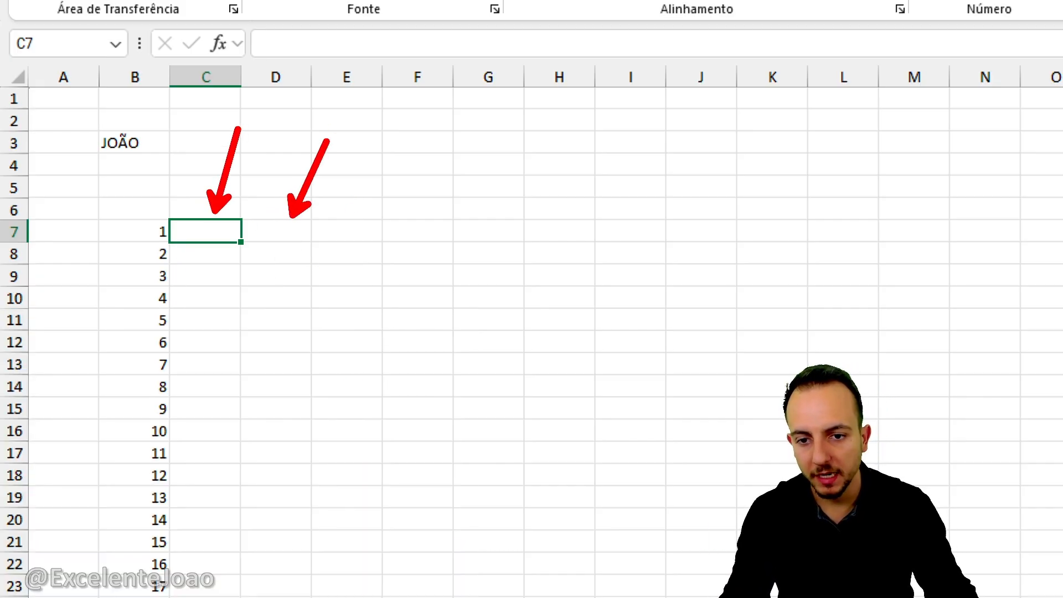
{"action": "left_click_drag", "start_coordinate": [353, 212], "coordinate": [393, 129]}
{"action": "left_click_drag", "start_coordinate": [432, 197], "coordinate": [467, 136]}
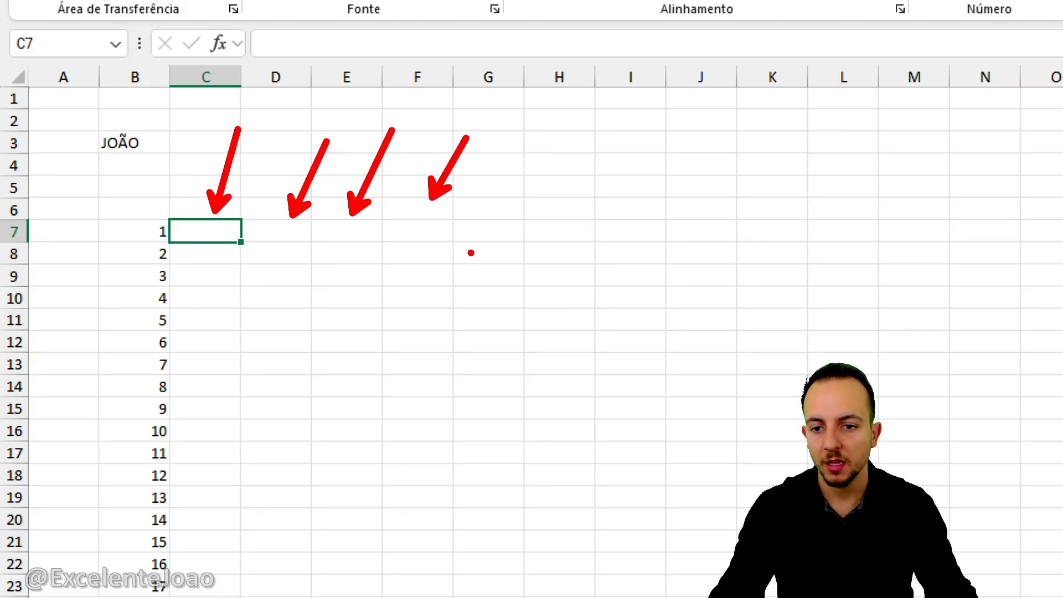
{"action": "key", "text": "Escape"}
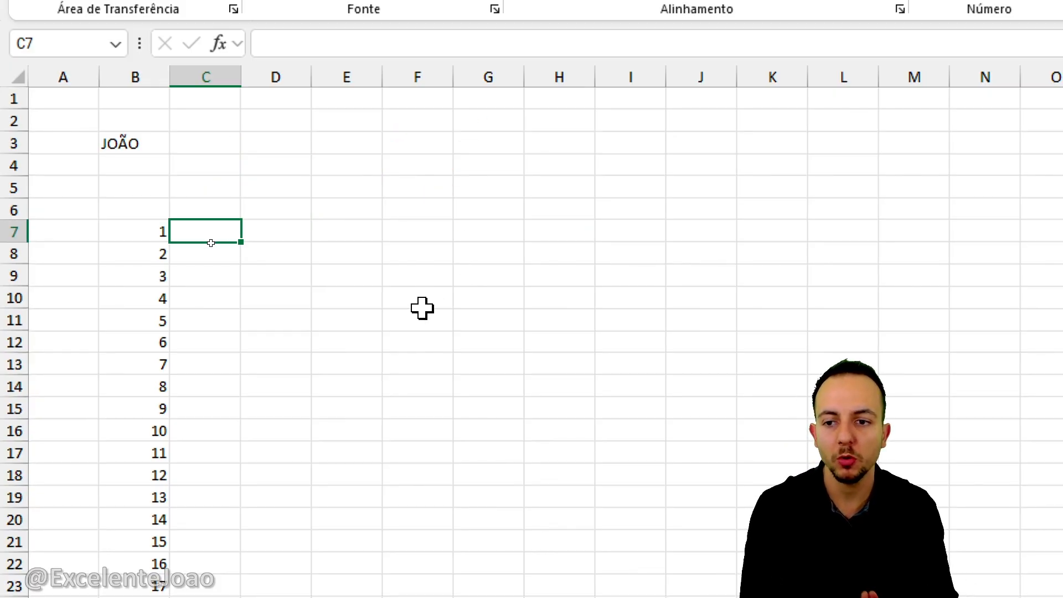
- Start a PROCV formula in C7 whose lookup value joins the fixed seller cell and the sequence number as $B$3&B7
{"action": "type", "text": "=PROCV"}
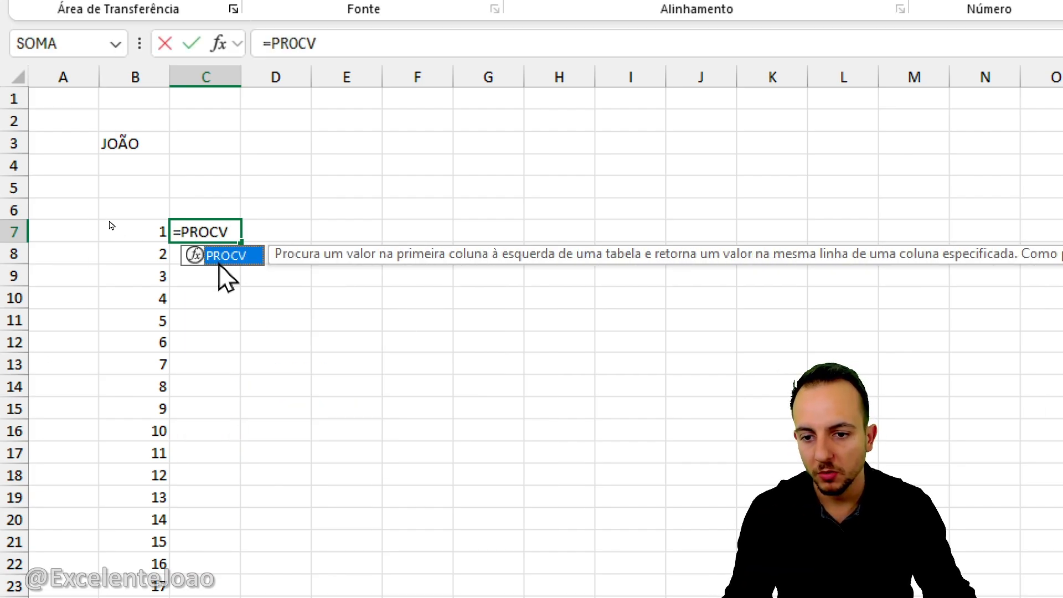
{"action": "double_click", "coordinate": [221, 256]}
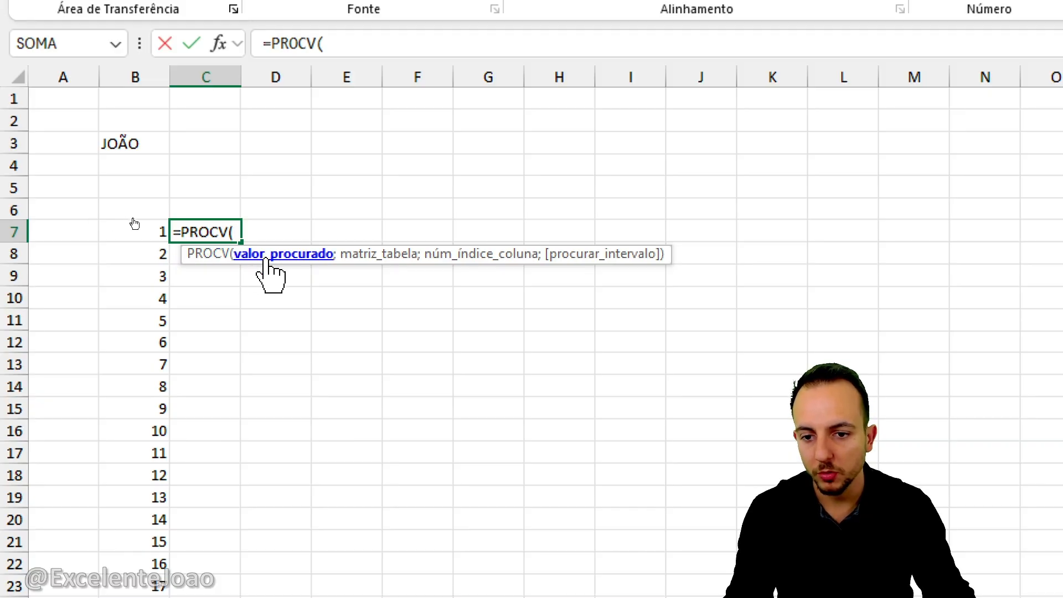
{"action": "left_click", "coordinate": [134, 145]}
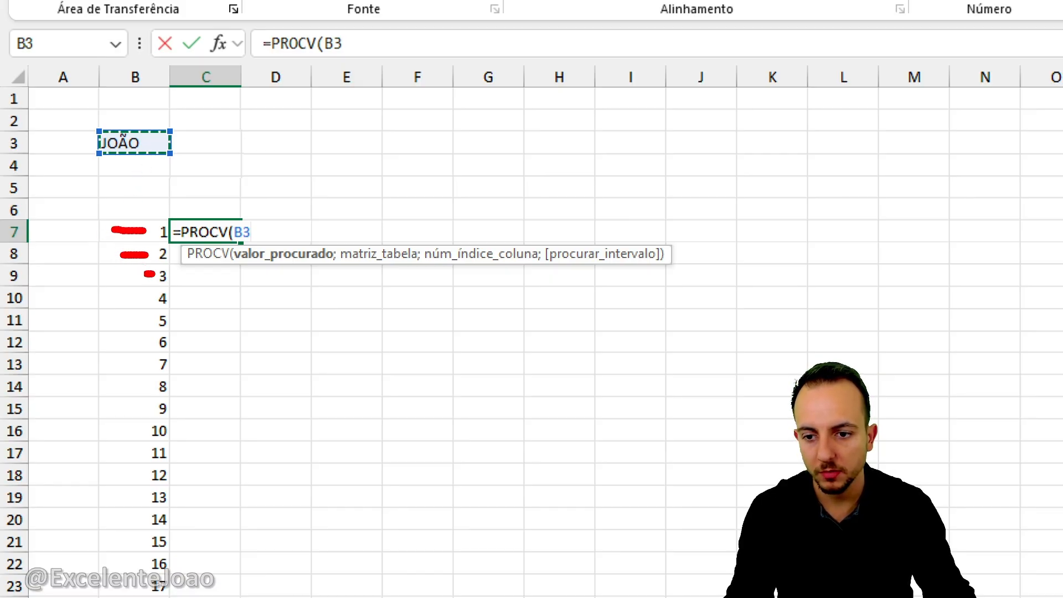
{"action": "key", "text": "Escape"}
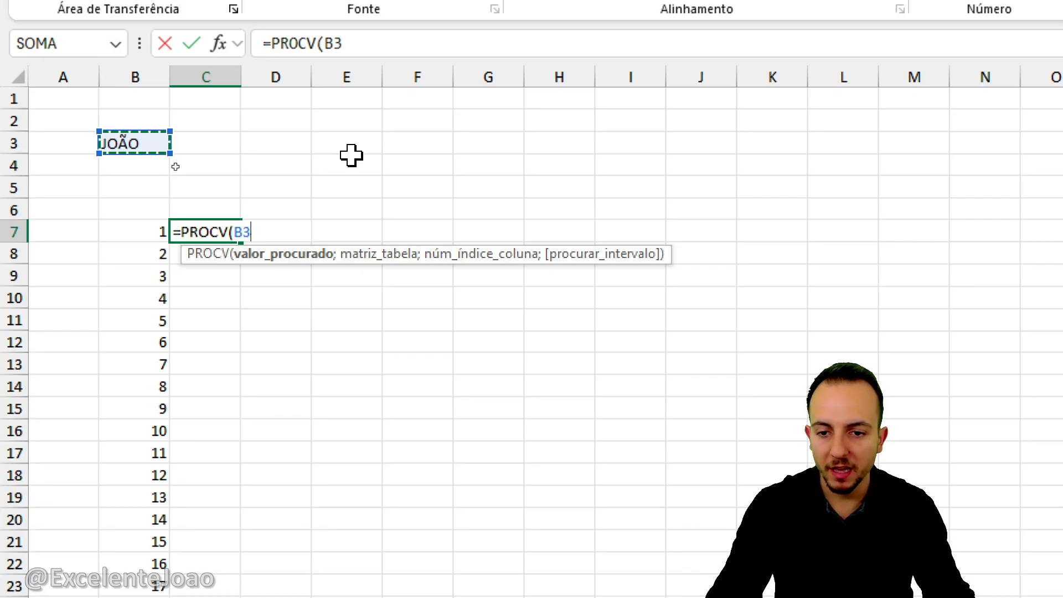
{"action": "key", "text": "F4"}
{"action": "mouse_move", "coordinate": [280, 206]}
{"action": "left_mouse_down"}
{"action": "mouse_move", "coordinate": [214, 230]}
{"action": "mouse_move", "coordinate": [260, 201]}
{"action": "left_mouse_up"}
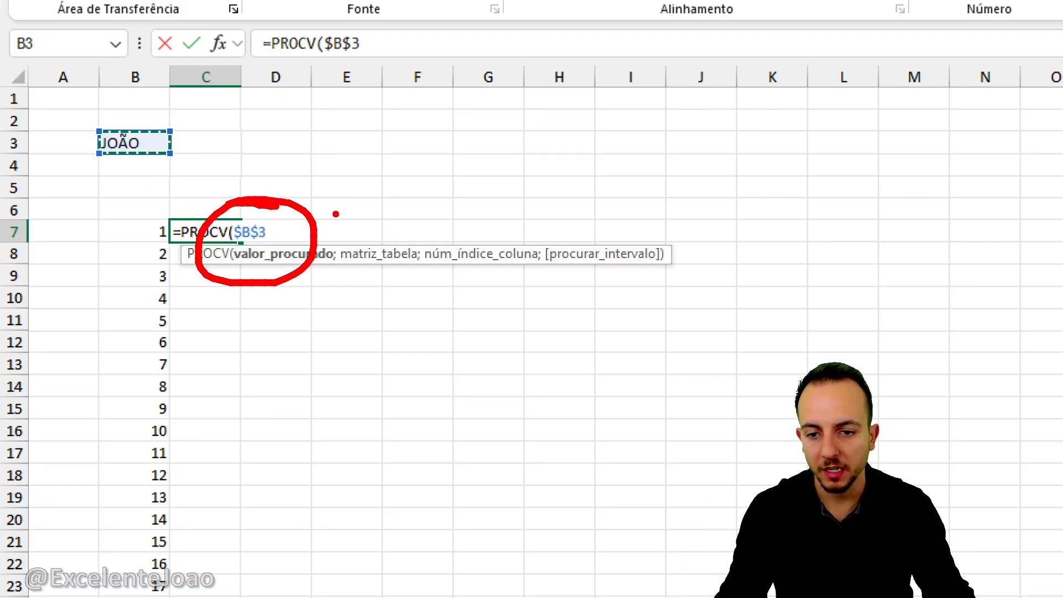
{"action": "key", "text": "Escape"}
{"action": "type", "text": "&"}
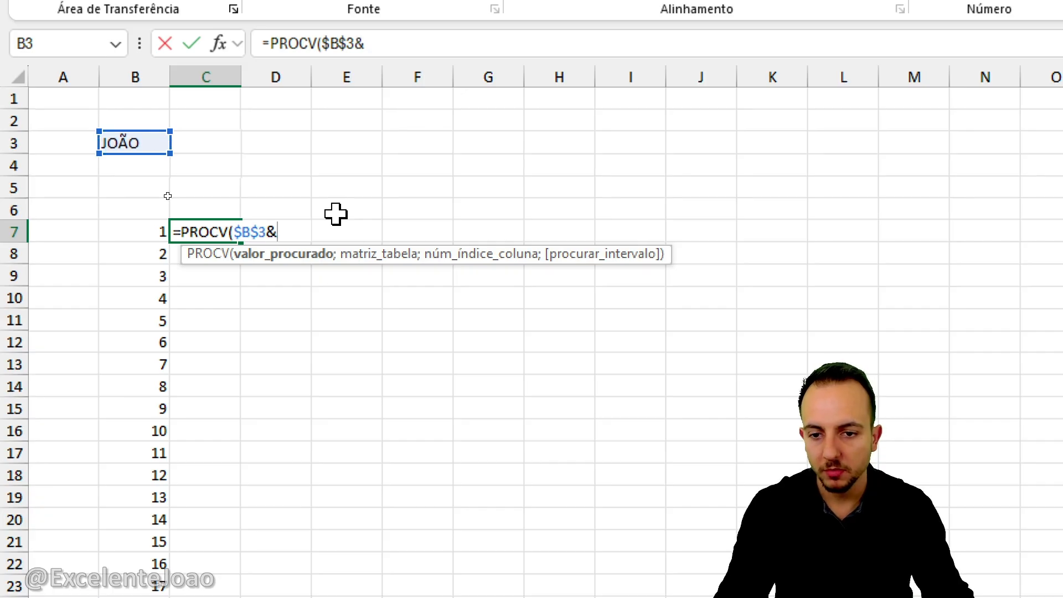
{"action": "left_click", "coordinate": [140, 231]}
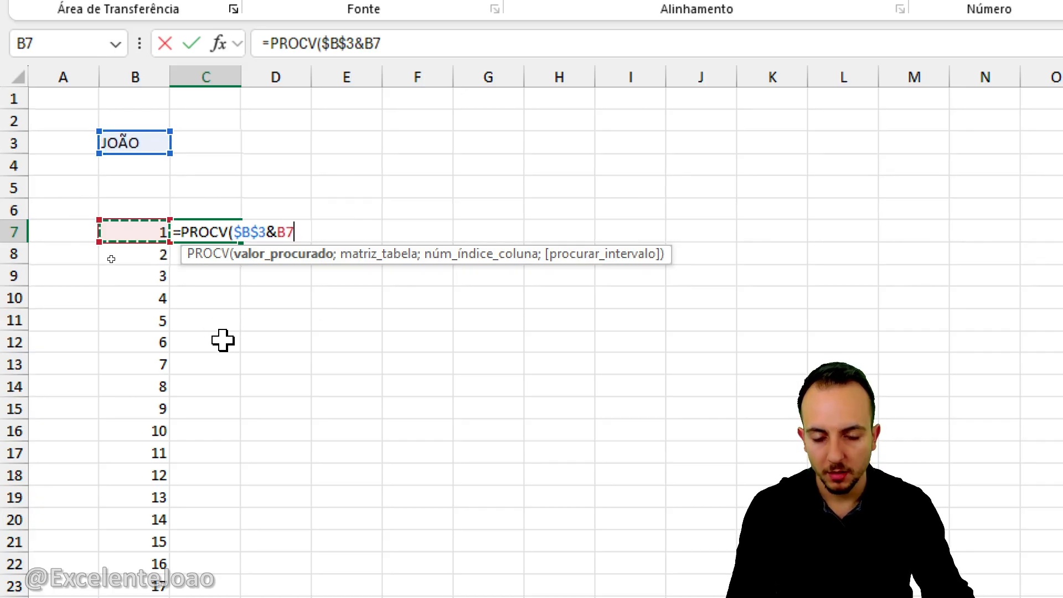
{"action": "type", "text": ";"}
{"action": "key", "text": "ctrl+2"}
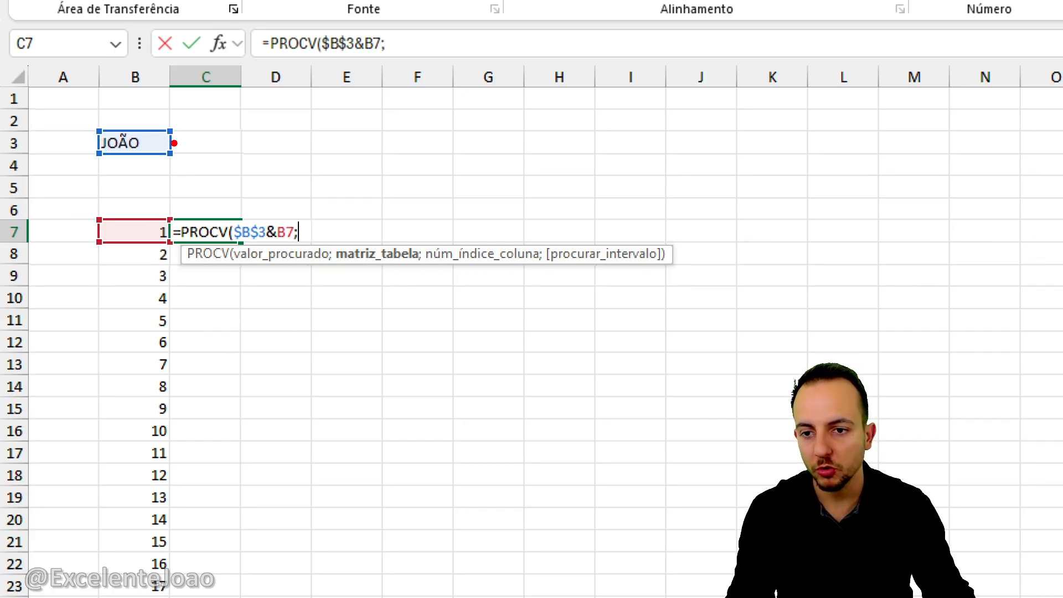
{"action": "left_click_drag", "start_coordinate": [174, 142], "coordinate": [271, 143]}
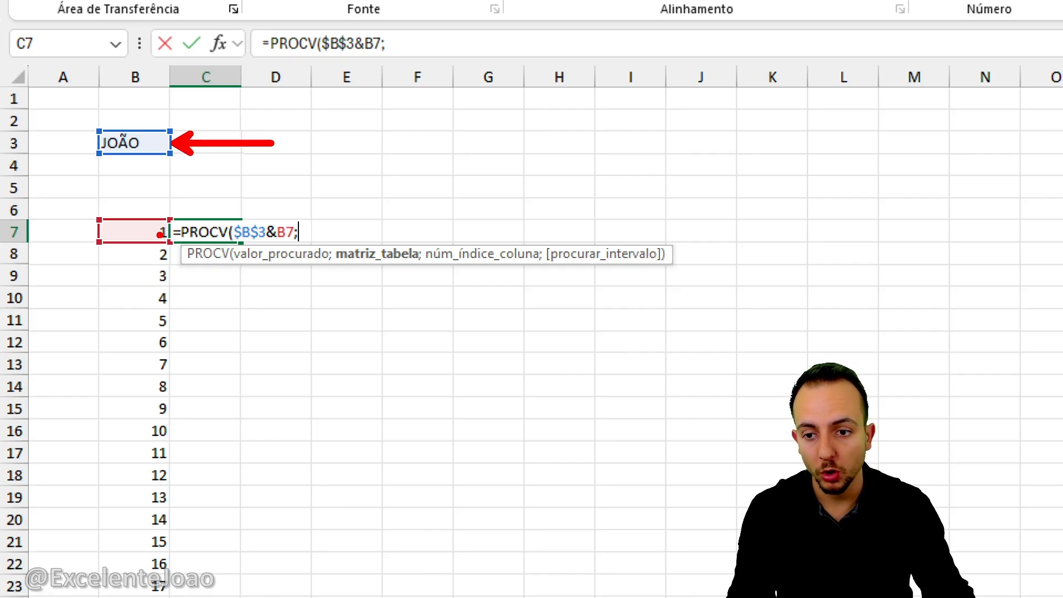
{"action": "left_click_drag", "start_coordinate": [145, 230], "coordinate": [137, 199]}
{"action": "key", "text": "ctrl+z"}
{"action": "mouse_move", "coordinate": [149, 253]}
{"action": "left_mouse_down"}
{"action": "mouse_move", "coordinate": [99, 279]}
{"action": "mouse_move", "coordinate": [123, 295]}
{"action": "mouse_move", "coordinate": [108, 306]}
{"action": "left_mouse_up"}
{"action": "key", "text": "ctrl+z"}
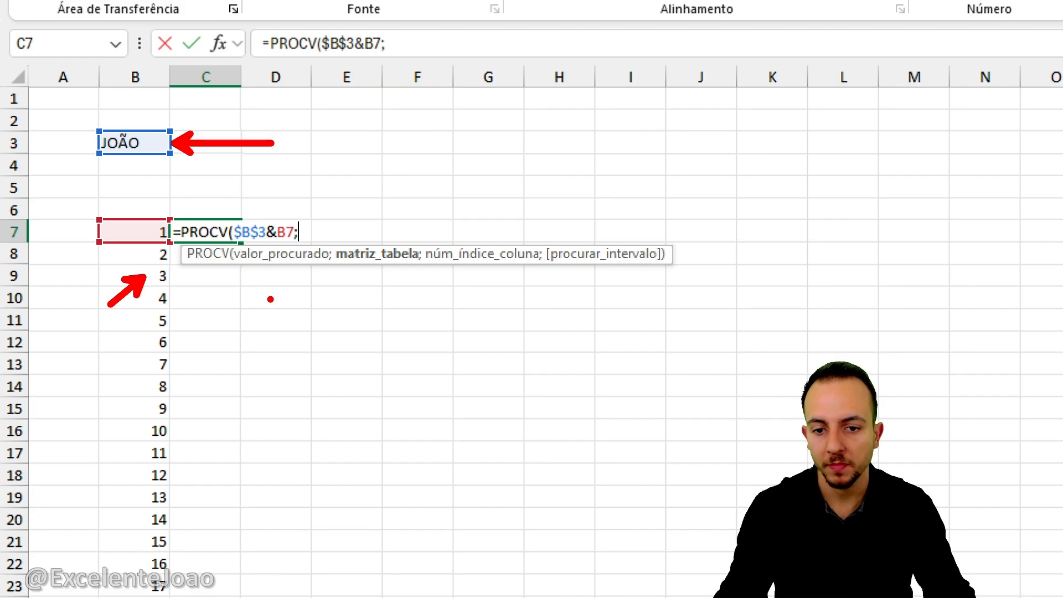
{"action": "key", "text": "Escape"}
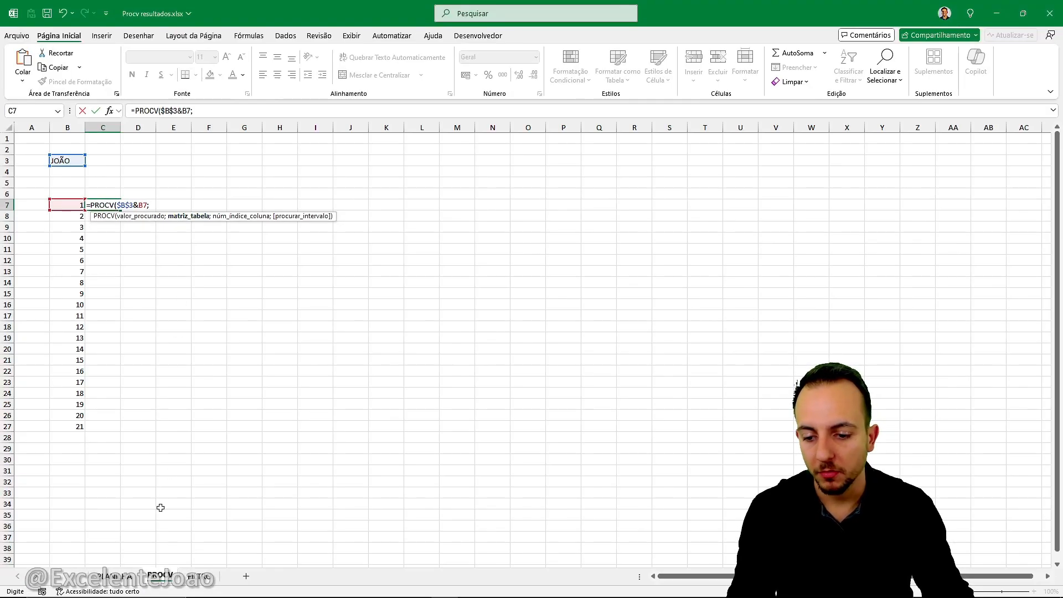
- Set the PROCV table range to columns B:J of the PLANILHA sheet, starting at the combined-key column
{"action": "left_click", "coordinate": [118, 577]}
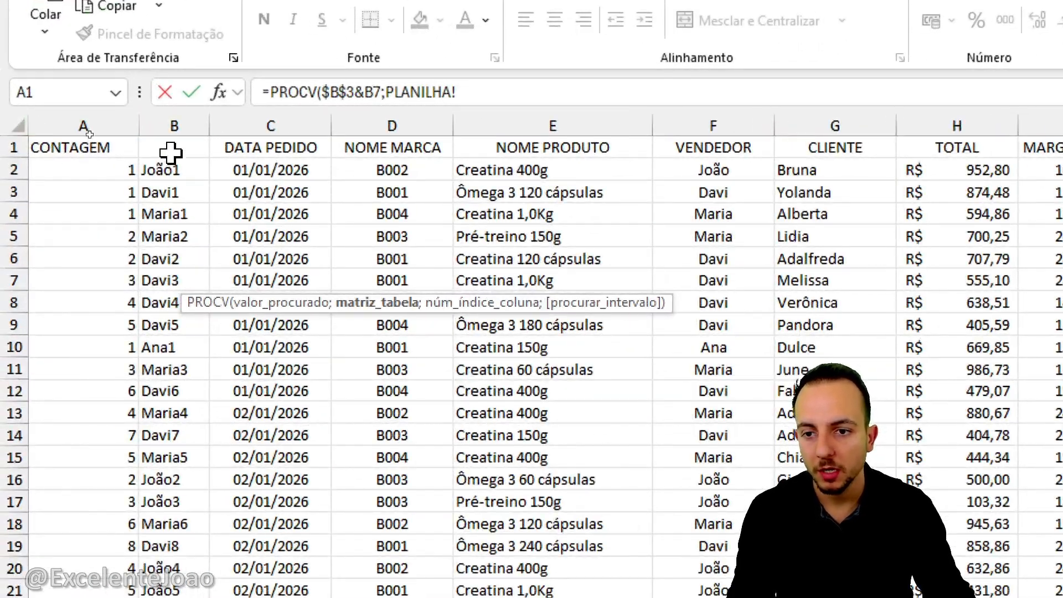
{"action": "left_click", "coordinate": [174, 126]}
{"action": "key", "text": "ctrl+2"}
{"action": "mouse_move", "coordinate": [182, 94]}
{"action": "left_mouse_down"}
{"action": "mouse_move", "coordinate": [145, 263]}
{"action": "mouse_move", "coordinate": [162, 121]}
{"action": "left_mouse_up"}
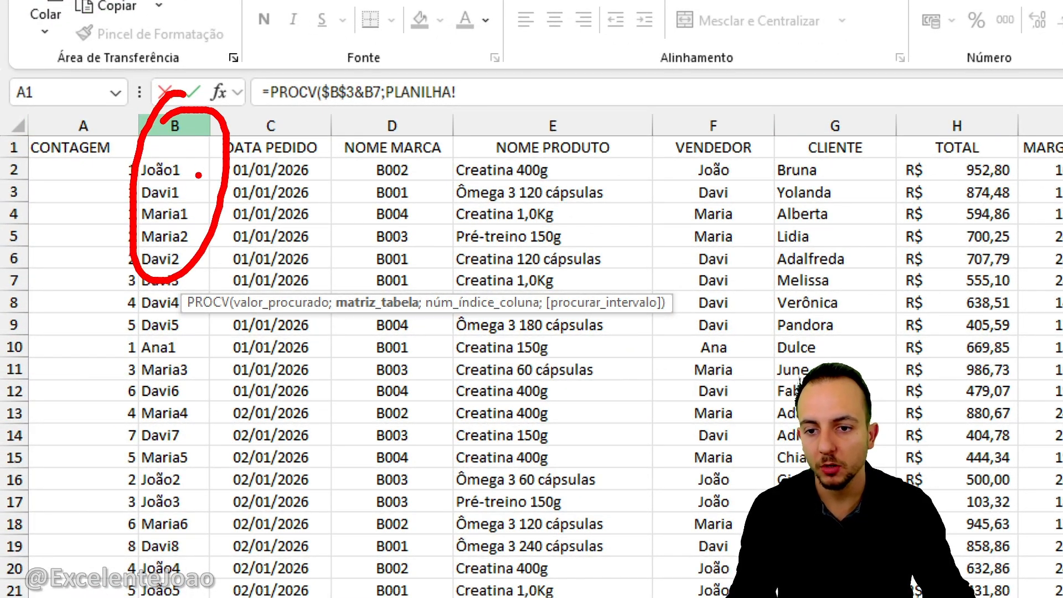
{"action": "left_click_drag", "start_coordinate": [198, 176], "coordinate": [257, 211]}
{"action": "key", "text": "Escape"}
{"action": "mouse_move", "coordinate": [174, 125]}
{"action": "left_mouse_down"}
{"action": "mouse_move", "coordinate": [612, 135]}
{"action": "mouse_move", "coordinate": [1062, 158]}
{"action": "mouse_move", "coordinate": [1062, 170]}
{"action": "left_mouse_up"}
{"action": "left_click_drag", "start_coordinate": [731, 171], "coordinate": [672, 321]}
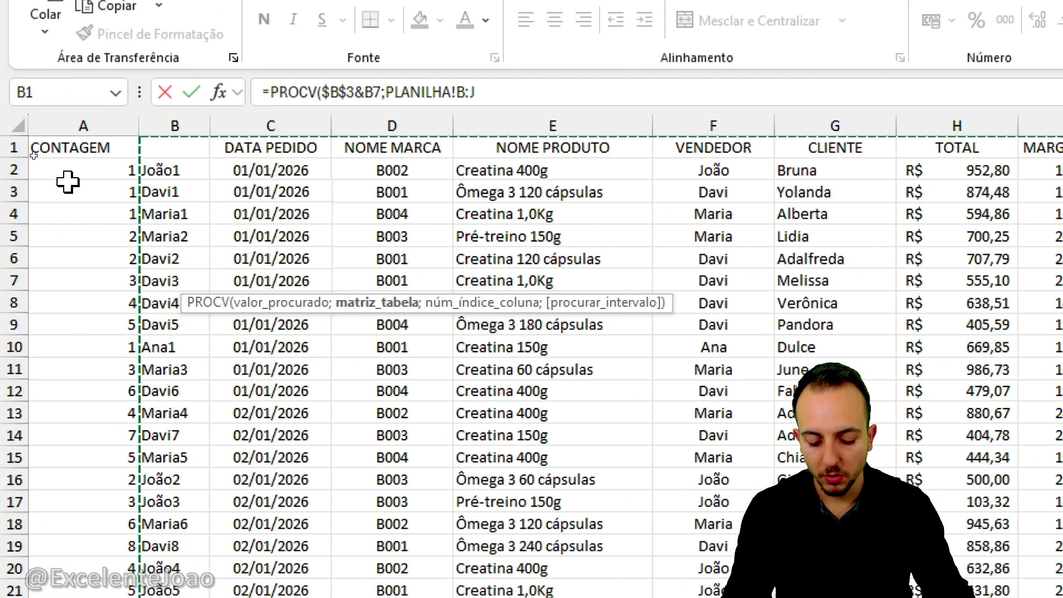
{"action": "type", "text": ";PLANILHA!B:J;"}
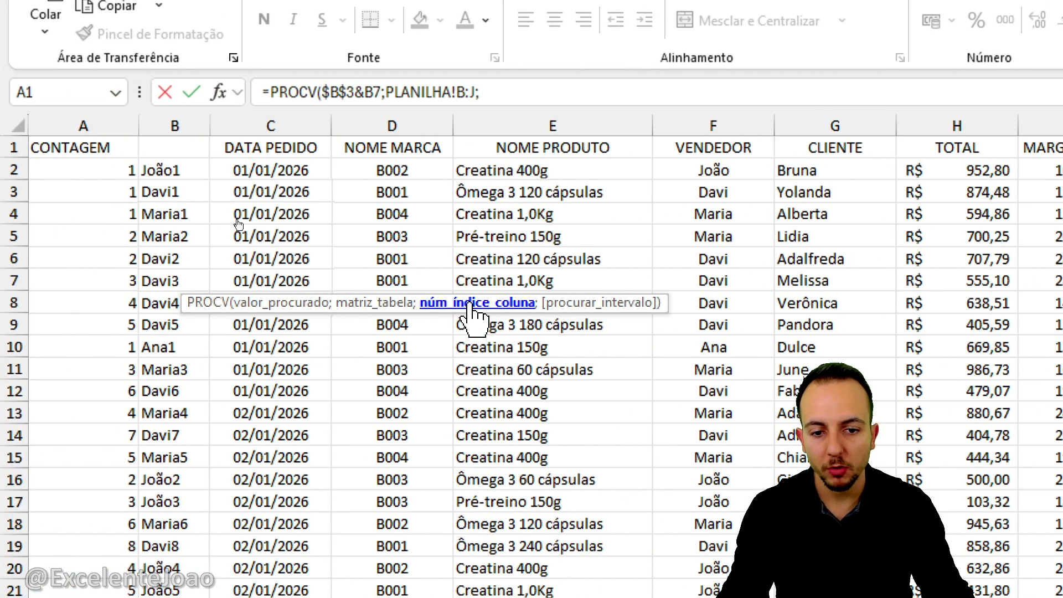
- Count the columns of the table range from key column B to TOTAL to determine the column index
{"action": "mouse_move", "coordinate": [515, 269]}
{"action": "left_mouse_down"}
{"action": "mouse_move", "coordinate": [399, 307]}
{"action": "mouse_move", "coordinate": [459, 263]}
{"action": "left_mouse_up"}
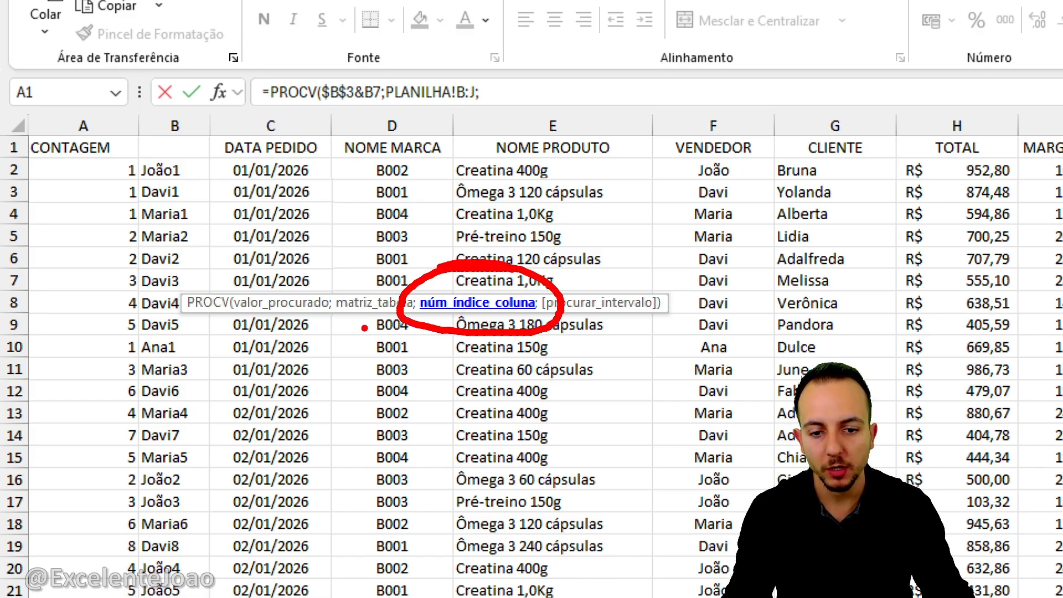
{"action": "mouse_move", "coordinate": [137, 108]}
{"action": "left_mouse_down"}
{"action": "mouse_move", "coordinate": [826, 517]}
{"action": "mouse_move", "coordinate": [1024, 595]}
{"action": "left_mouse_up"}
{"action": "left_click_drag", "start_coordinate": [917, 150], "coordinate": [831, 193]}
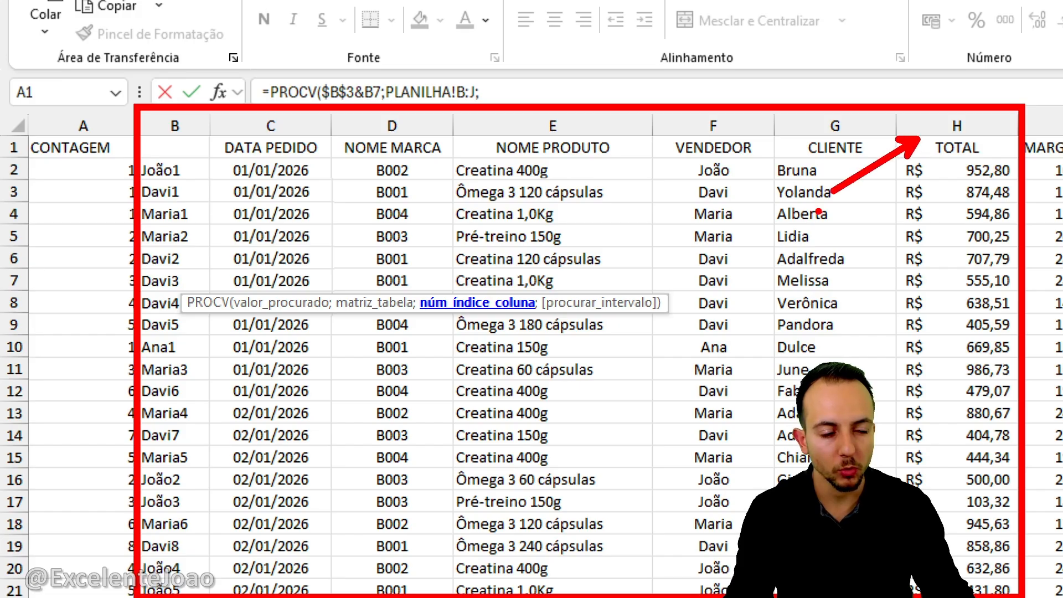
{"action": "key", "text": "ctrl+z"}
{"action": "left_click_drag", "start_coordinate": [178, 141], "coordinate": [181, 206]}
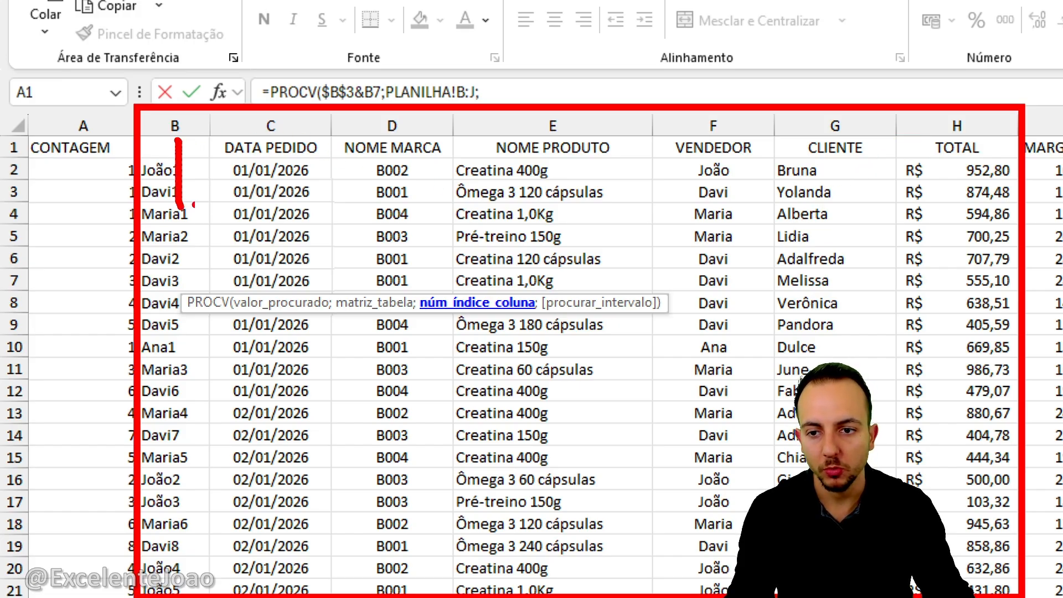
{"action": "left_click_drag", "start_coordinate": [252, 169], "coordinate": [303, 222]}
{"action": "left_click_drag", "start_coordinate": [367, 188], "coordinate": [376, 247]}
{"action": "left_click_drag", "start_coordinate": [536, 187], "coordinate": [520, 277]}
{"action": "mouse_move", "coordinate": [751, 209]}
{"action": "left_mouse_down"}
{"action": "mouse_move", "coordinate": [697, 232]}
{"action": "mouse_move", "coordinate": [671, 268]}
{"action": "left_mouse_up"}
{"action": "left_click_drag", "start_coordinate": [844, 219], "coordinate": [800, 288]}
{"action": "mouse_move", "coordinate": [951, 215]}
{"action": "left_mouse_down"}
{"action": "mouse_move", "coordinate": [1010, 213]}
{"action": "mouse_move", "coordinate": [994, 307]}
{"action": "left_mouse_up"}
{"action": "left_click_drag", "start_coordinate": [966, 271], "coordinate": [1029, 271]}
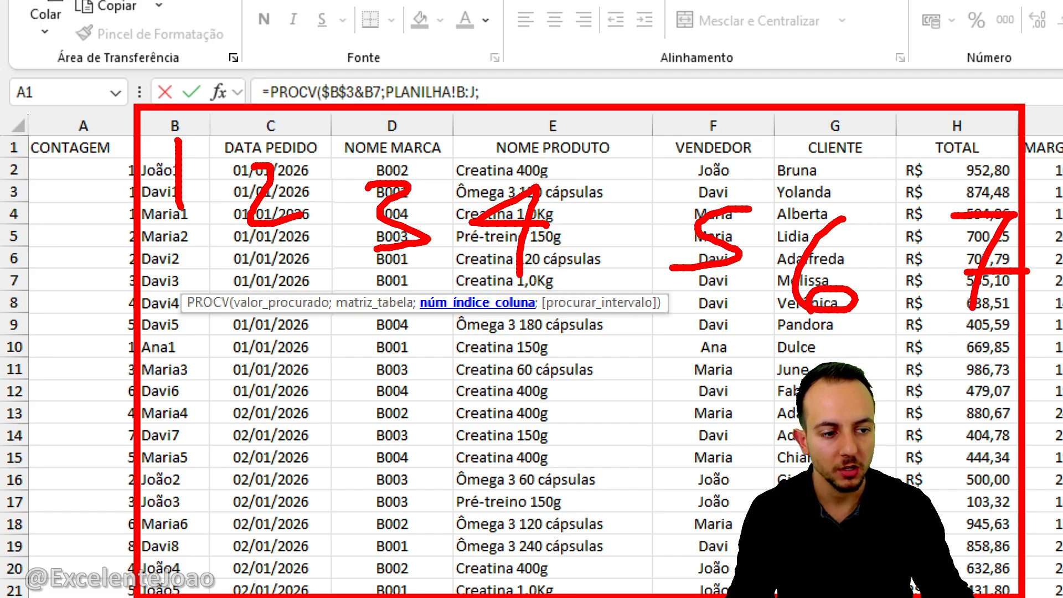
{"action": "left_click_drag", "start_coordinate": [992, 173], "coordinate": [975, 177]}
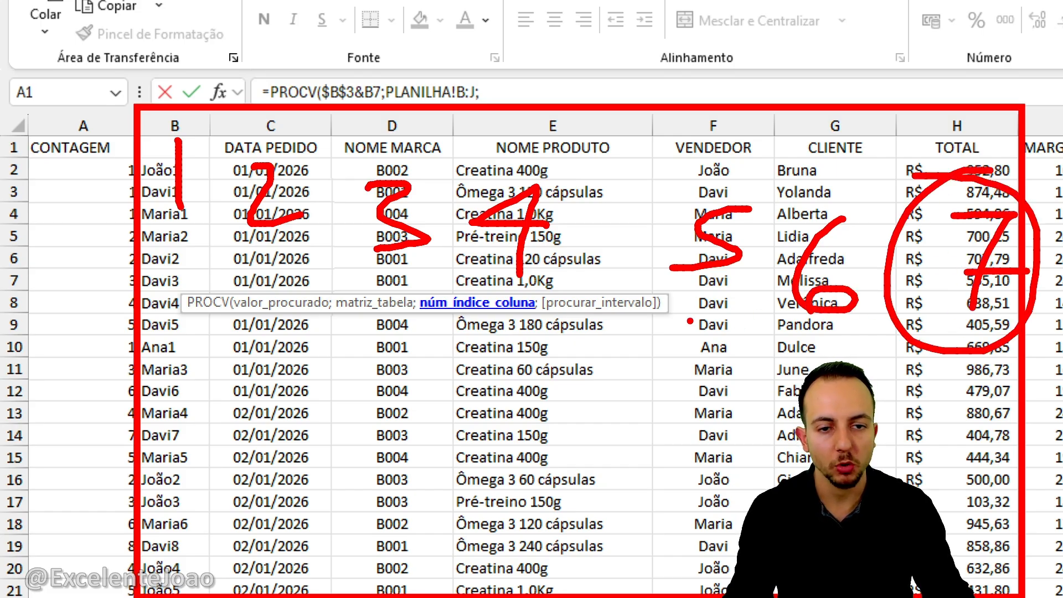
{"action": "key", "text": "Escape"}
- Complete the PROCV formula with column index 7 and FALSO for an exact match
{"action": "left_click", "coordinate": [534, 93]}
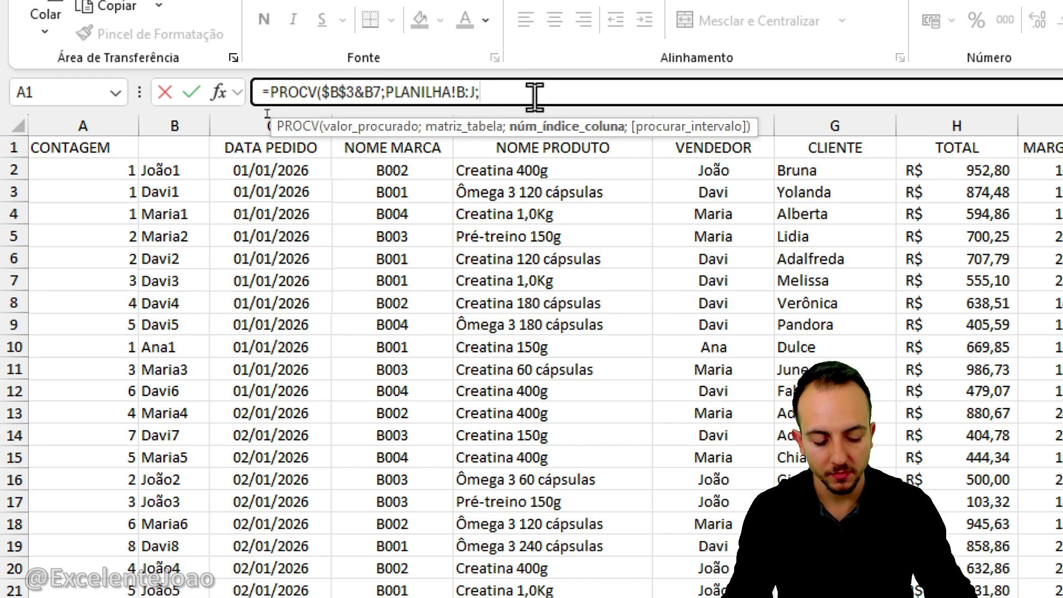
{"action": "type", "text": ";"}
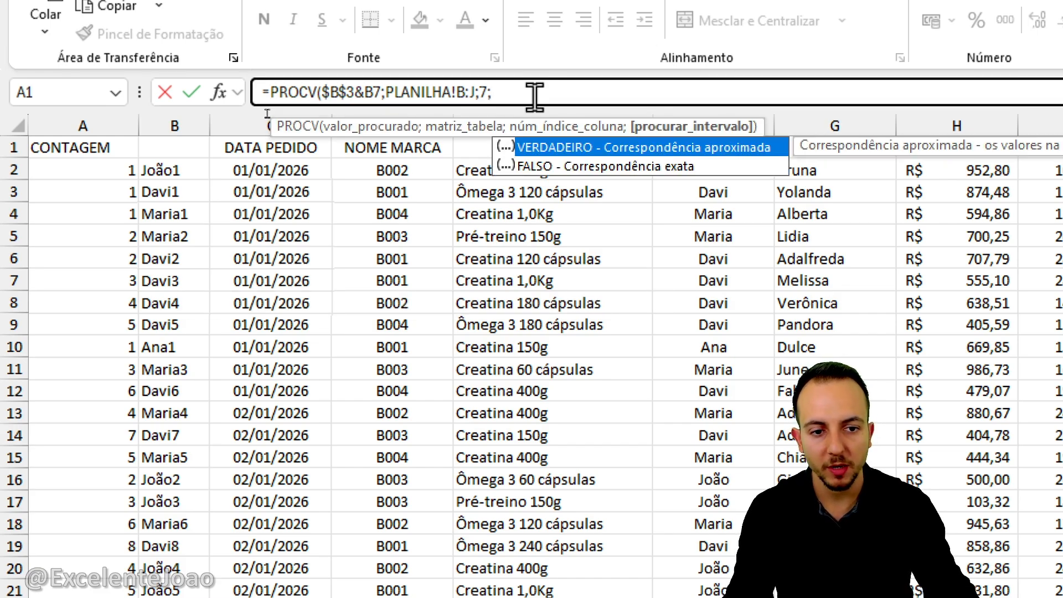
{"action": "double_click", "coordinate": [611, 168]}
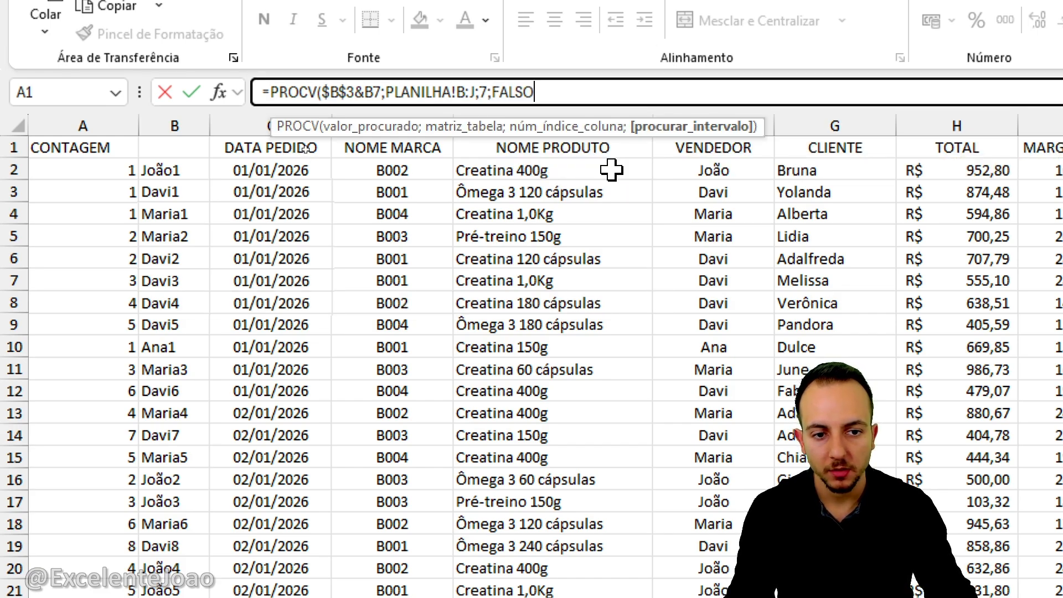
{"action": "key", "text": "Return"}
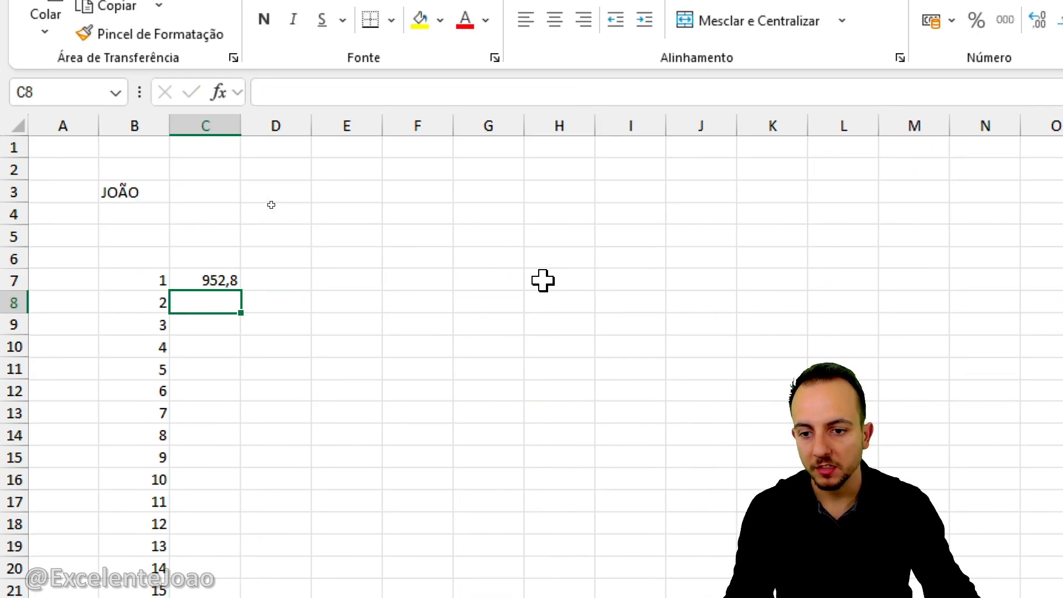
- Copy the C7 PROCV formula down column C through row 27 and check the rows around sequence numbers 14 and 15
{"action": "left_click", "coordinate": [227, 279]}
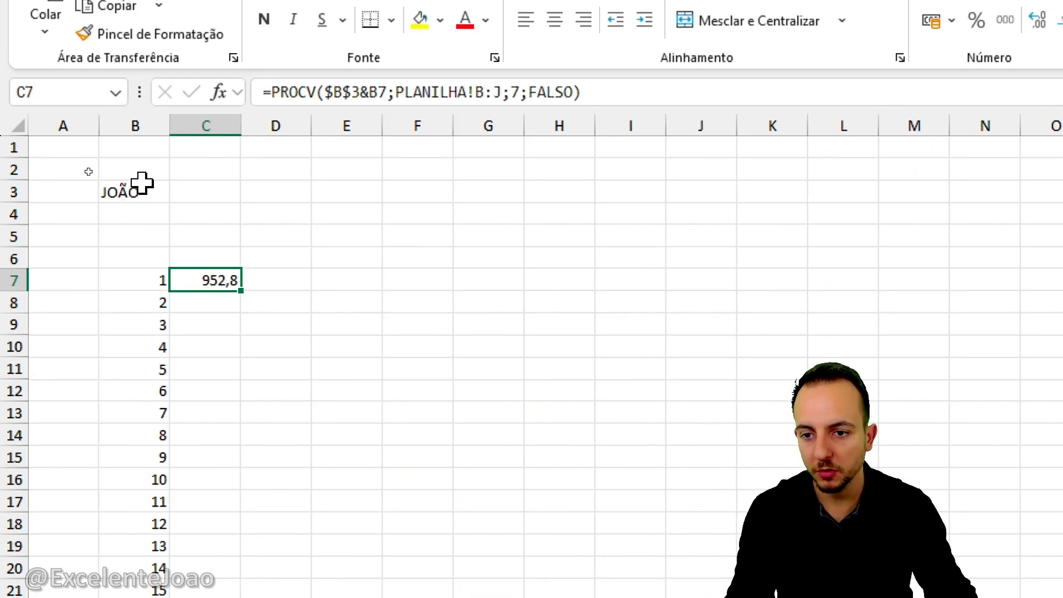
{"action": "left_click_drag", "start_coordinate": [242, 291], "coordinate": [220, 597]}
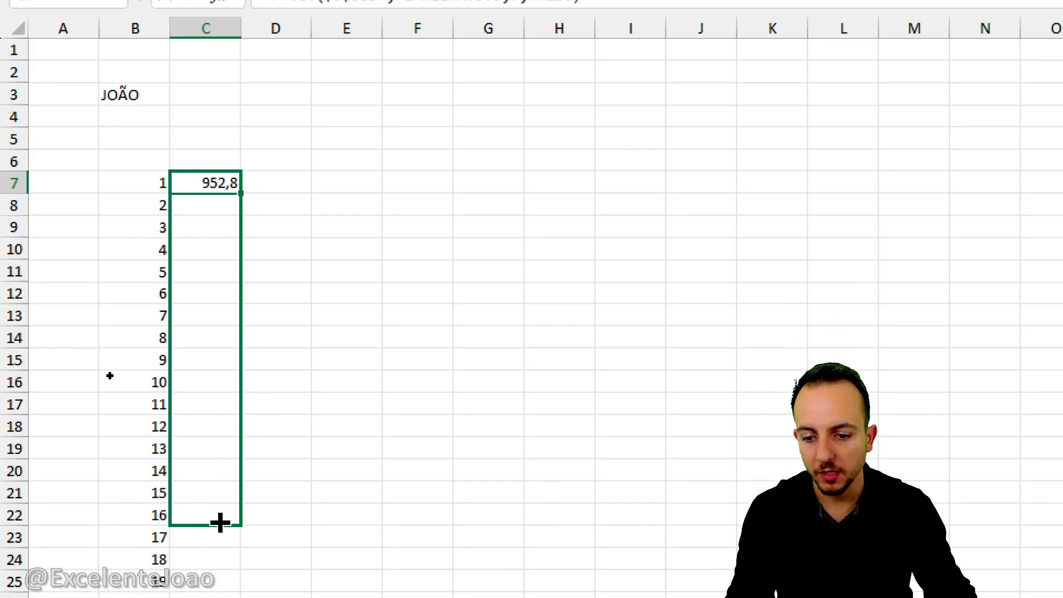
{"action": "left_click_drag", "start_coordinate": [220, 523], "coordinate": [213, 597]}
{"action": "left_click", "coordinate": [393, 512]}
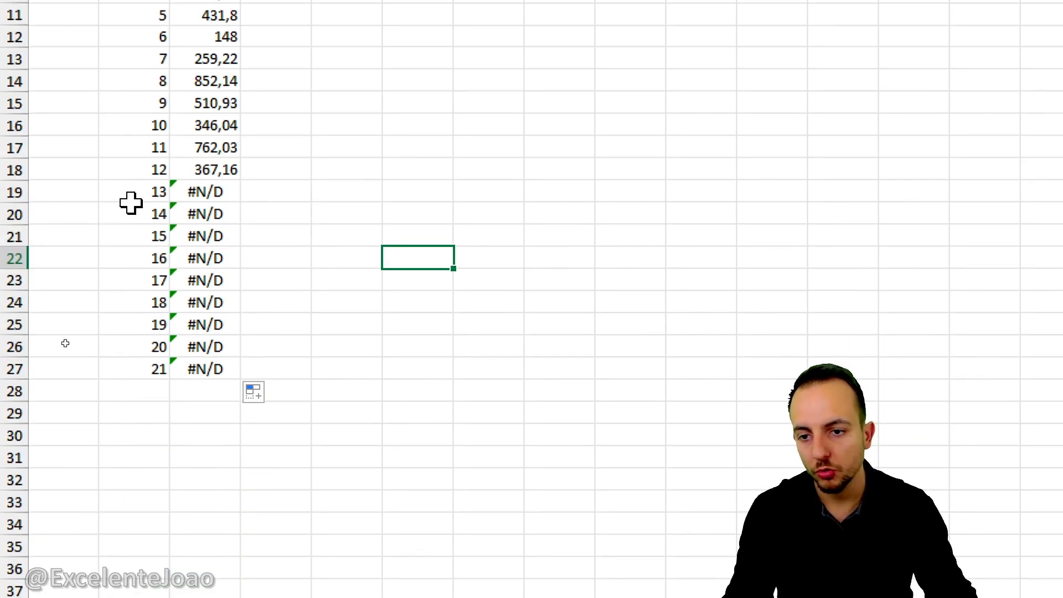
{"action": "left_click", "coordinate": [146, 220]}
{"action": "left_click", "coordinate": [133, 238]}
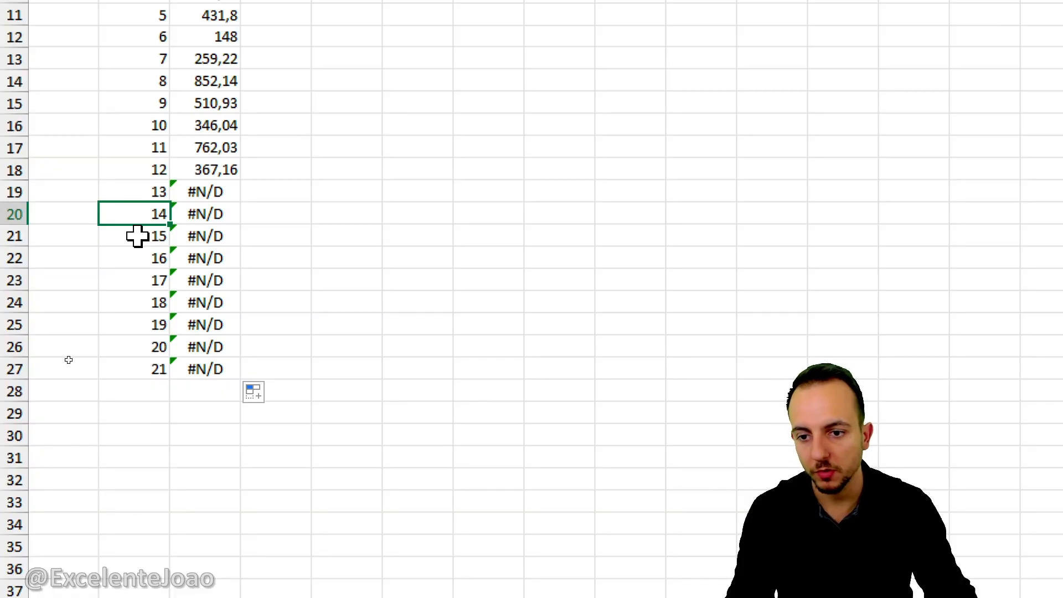
{"action": "left_click", "coordinate": [137, 237]}
- Replace the seller name in B3 with another seller's name to refresh the PROCV results
{"action": "left_click", "coordinate": [152, 84]}
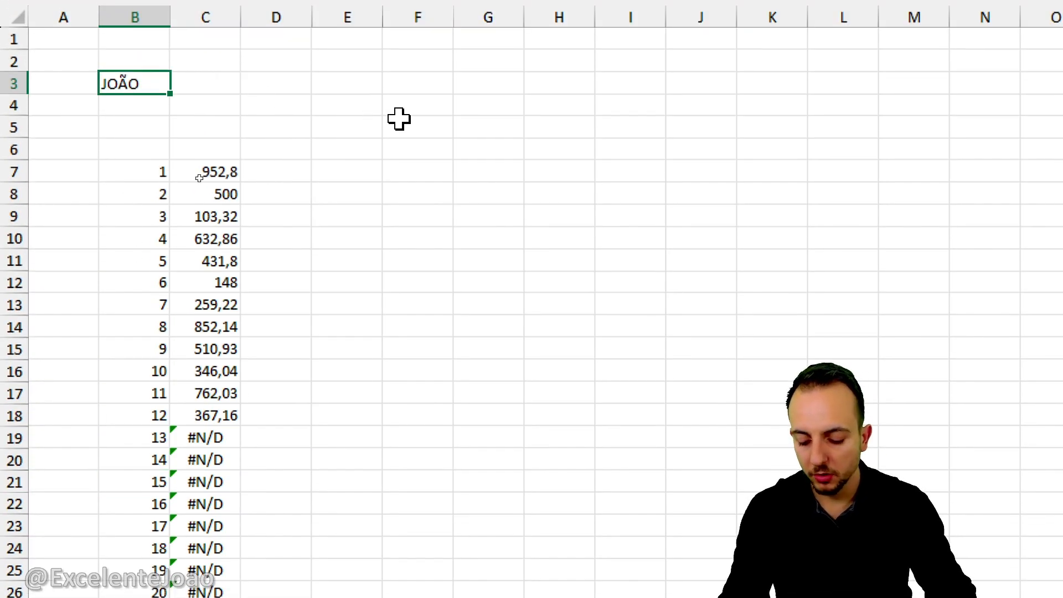
{"action": "type", "text": "dAV"}
{"action": "key", "text": "Return"}
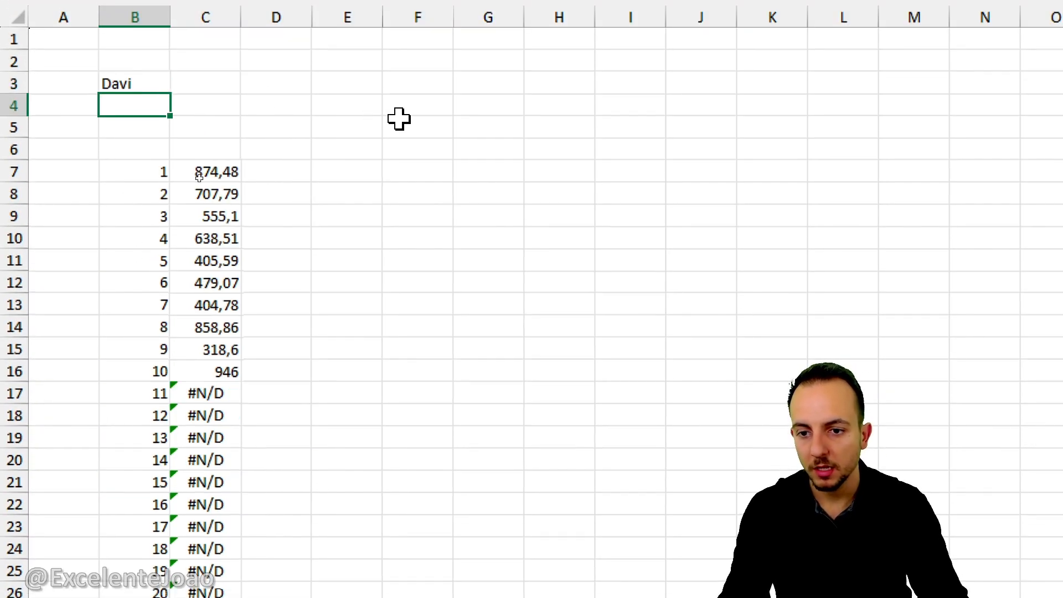
- Review the totals returned for the new seller beside the sequence numbers and open the FILTRO sheet for comparison
{"action": "mouse_move", "coordinate": [257, 155]}
{"action": "left_mouse_down"}
{"action": "mouse_move", "coordinate": [260, 380]}
{"action": "mouse_move", "coordinate": [187, 381]}
{"action": "left_mouse_up"}
{"action": "left_click_drag", "start_coordinate": [125, 105], "coordinate": [165, 84]}
{"action": "mouse_move", "coordinate": [129, 168]}
{"action": "left_mouse_down"}
{"action": "mouse_move", "coordinate": [150, 174]}
{"action": "mouse_move", "coordinate": [147, 194]}
{"action": "left_mouse_up"}
{"action": "left_click_drag", "start_coordinate": [152, 237], "coordinate": [123, 222]}
{"action": "key", "text": "Escape"}
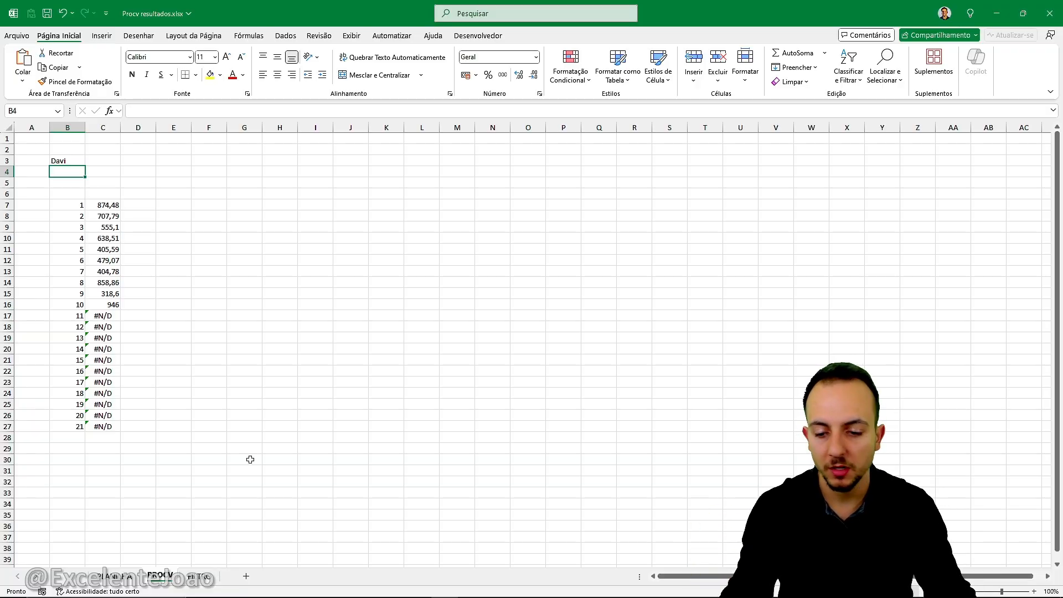
{"action": "left_click", "coordinate": [204, 577]}
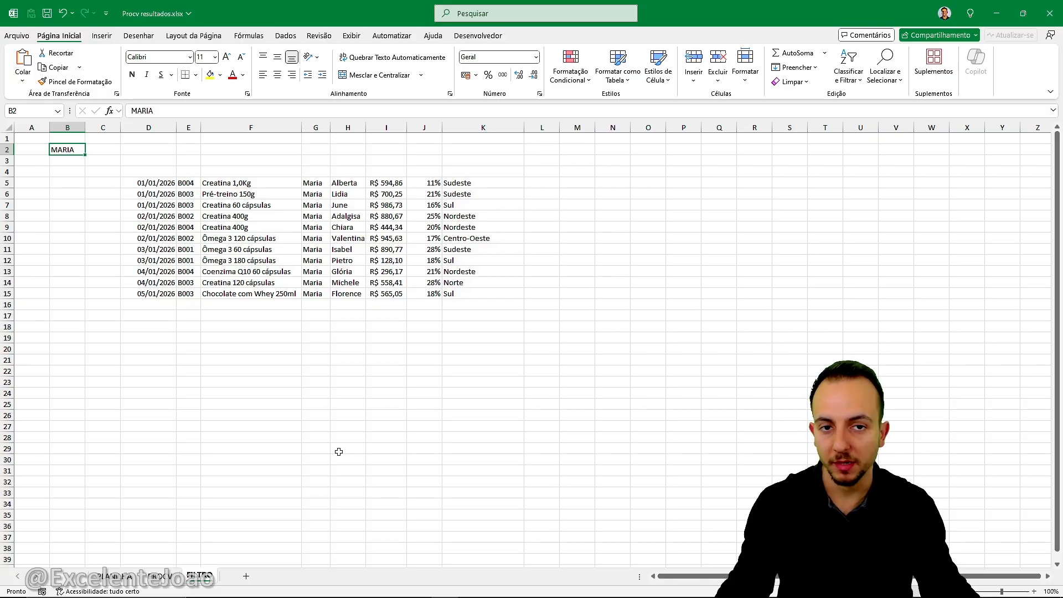
- Highlight the two helper columns, A and B, on the PLANILHA sheet with yellow fill
{"action": "left_click", "coordinate": [118, 576]}
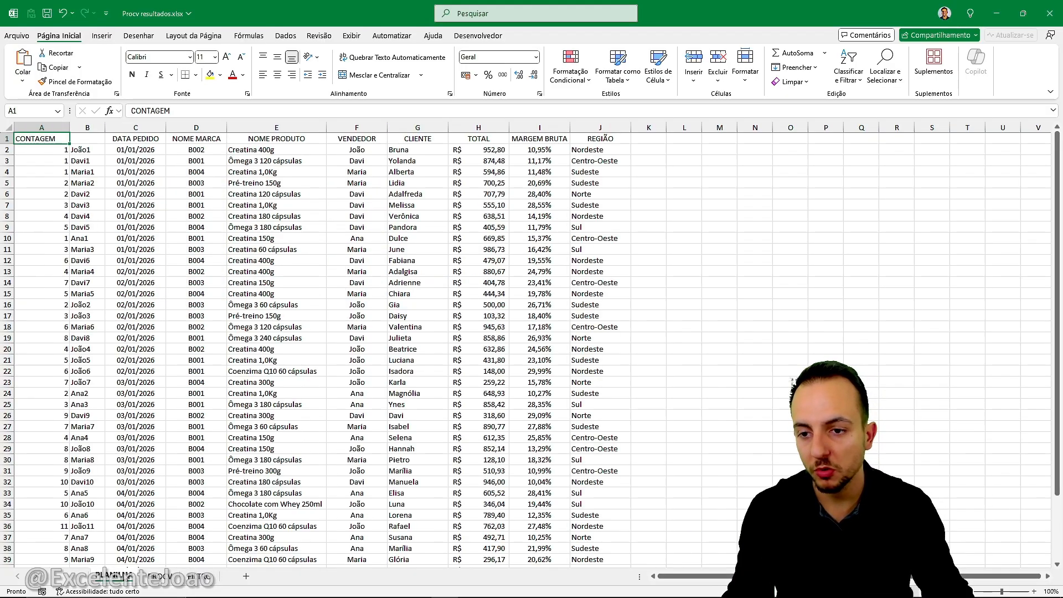
{"action": "left_click_drag", "start_coordinate": [52, 130], "coordinate": [77, 121]}
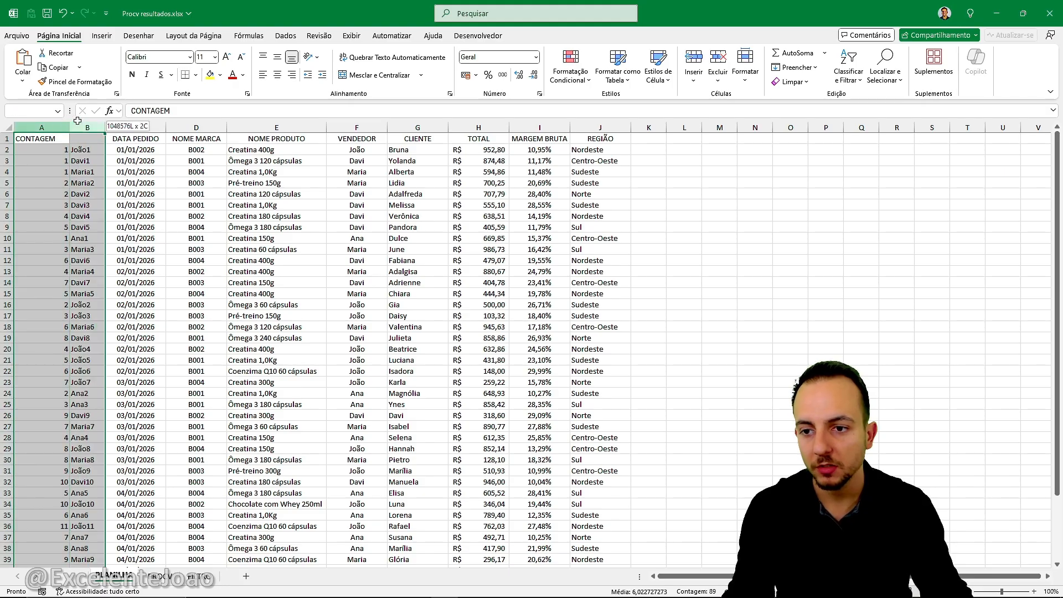
{"action": "left_click", "coordinate": [209, 76]}
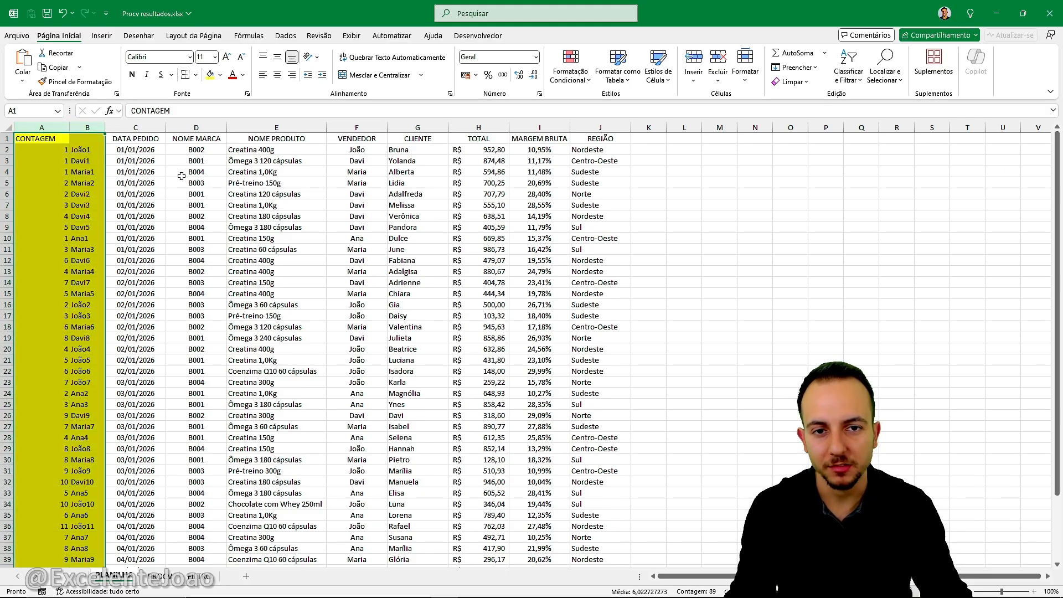
{"action": "left_click", "coordinate": [58, 140]}
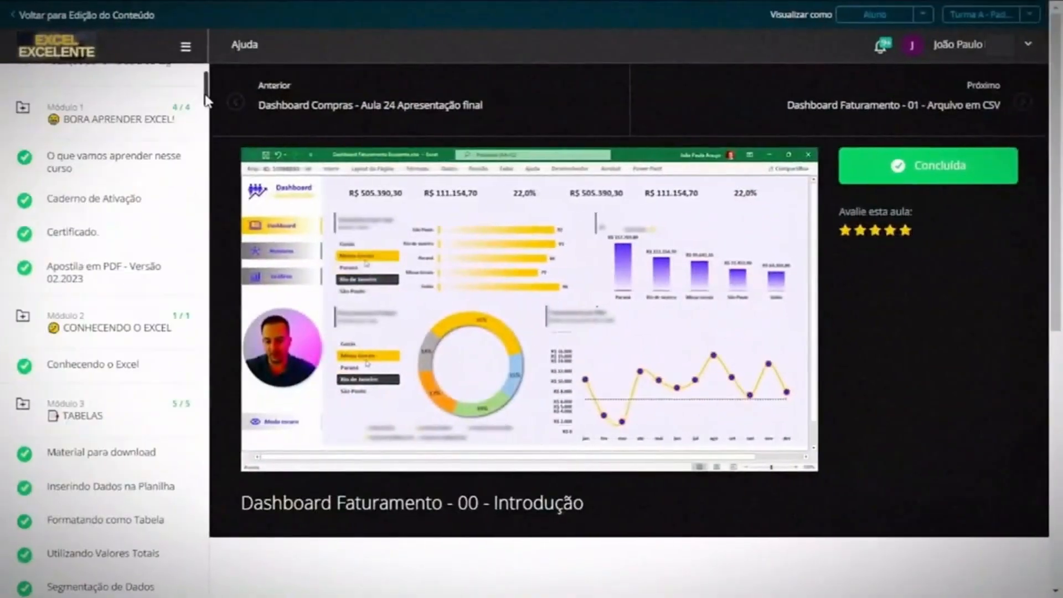
{"action": "left_click_drag", "start_coordinate": [208, 100], "coordinate": [203, 343]}
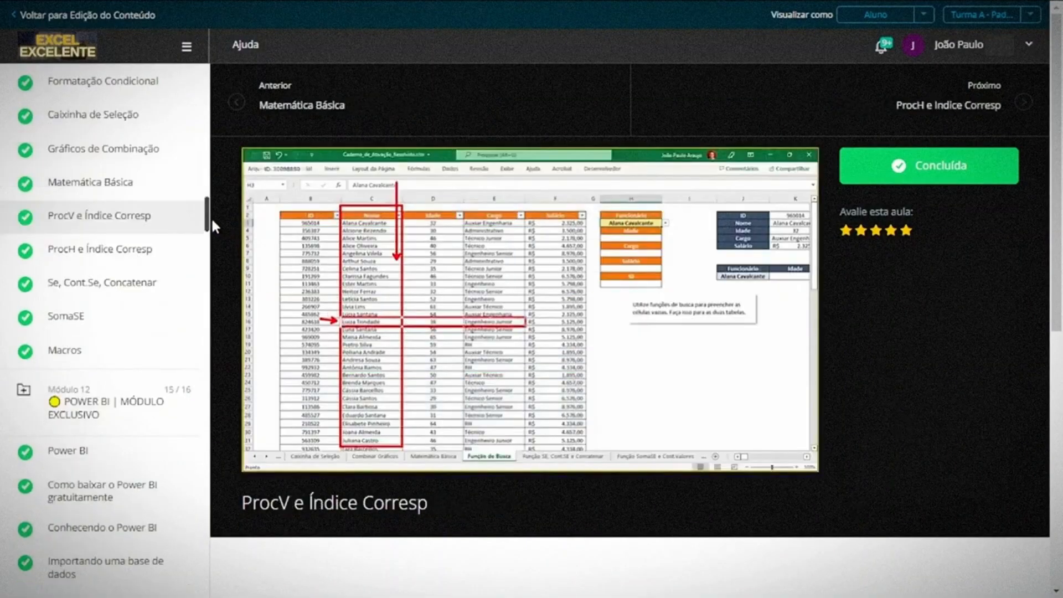
{"action": "mouse_move", "coordinate": [209, 224]}
{"action": "left_mouse_down"}
{"action": "mouse_move", "coordinate": [202, 256]}
{"action": "mouse_move", "coordinate": [205, 241]}
{"action": "left_mouse_up"}
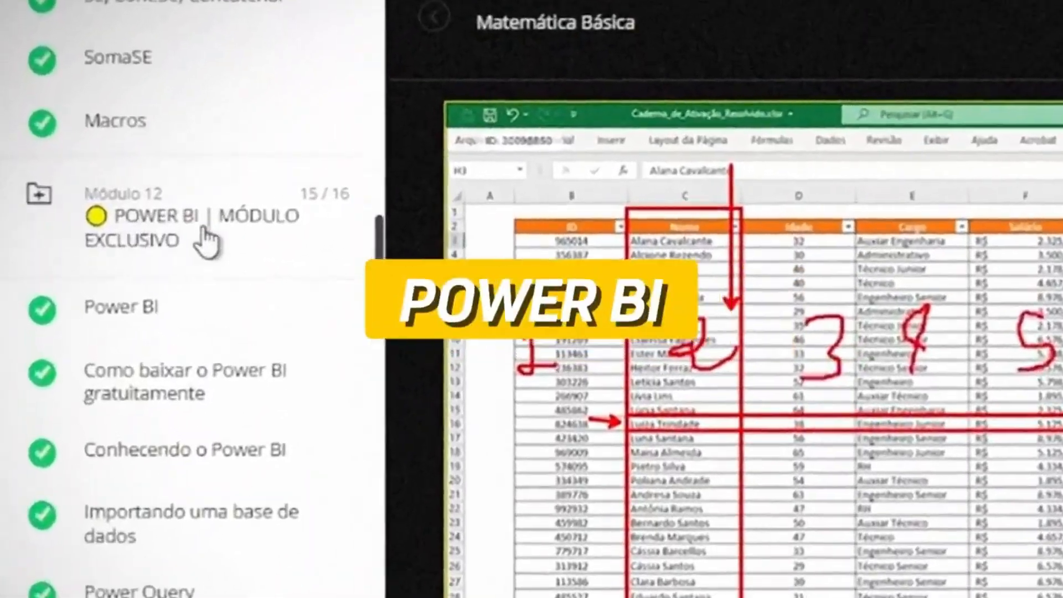
{"action": "left_click", "coordinate": [266, 387]}
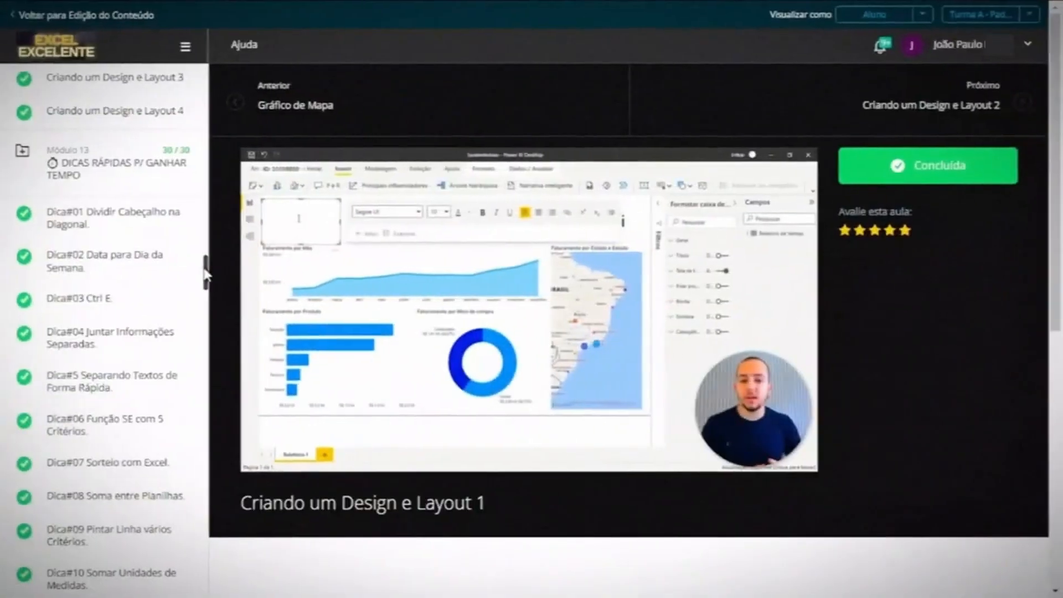
{"action": "left_click_drag", "start_coordinate": [205, 274], "coordinate": [207, 440]}
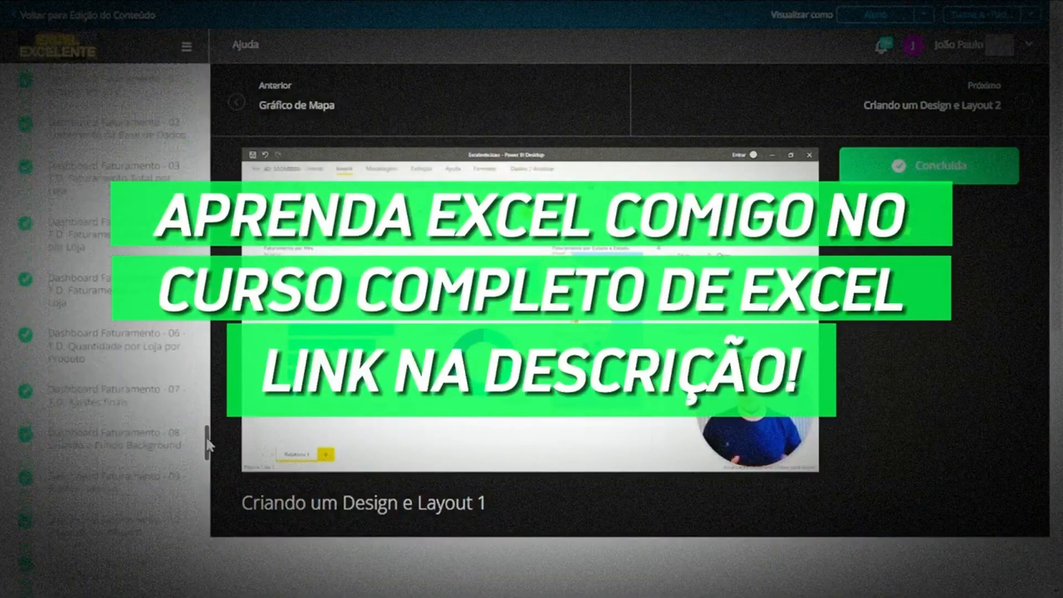